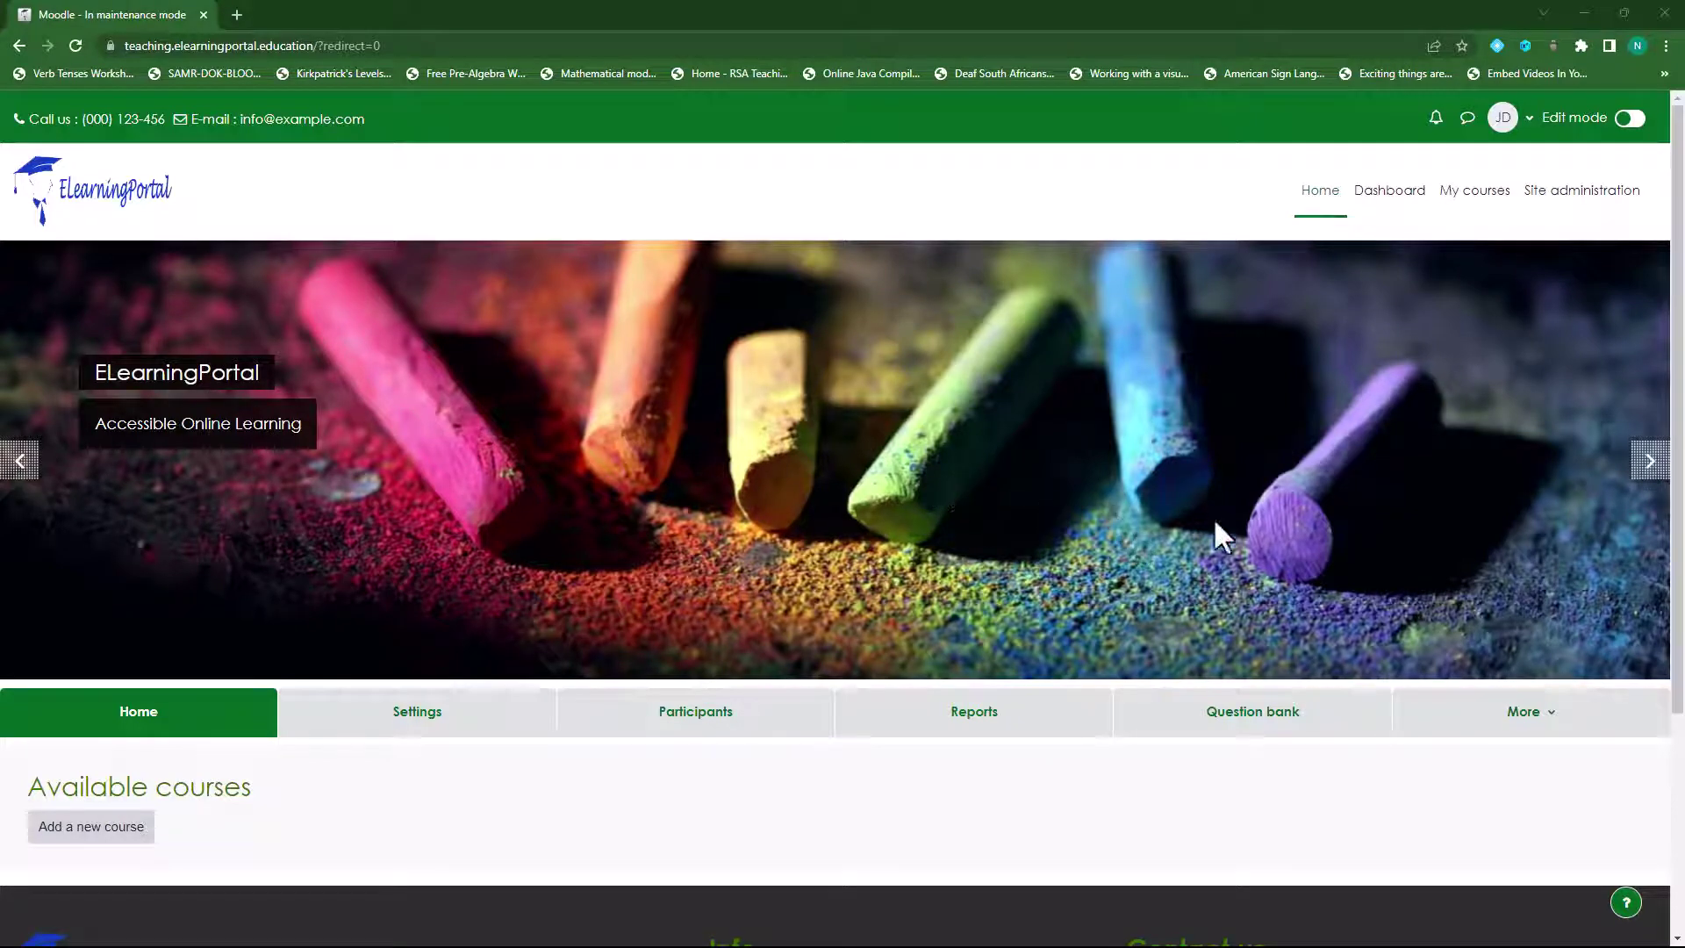
# - Flip through the front page banner slides and scroll over the page
pyautogui.click(1646, 466)
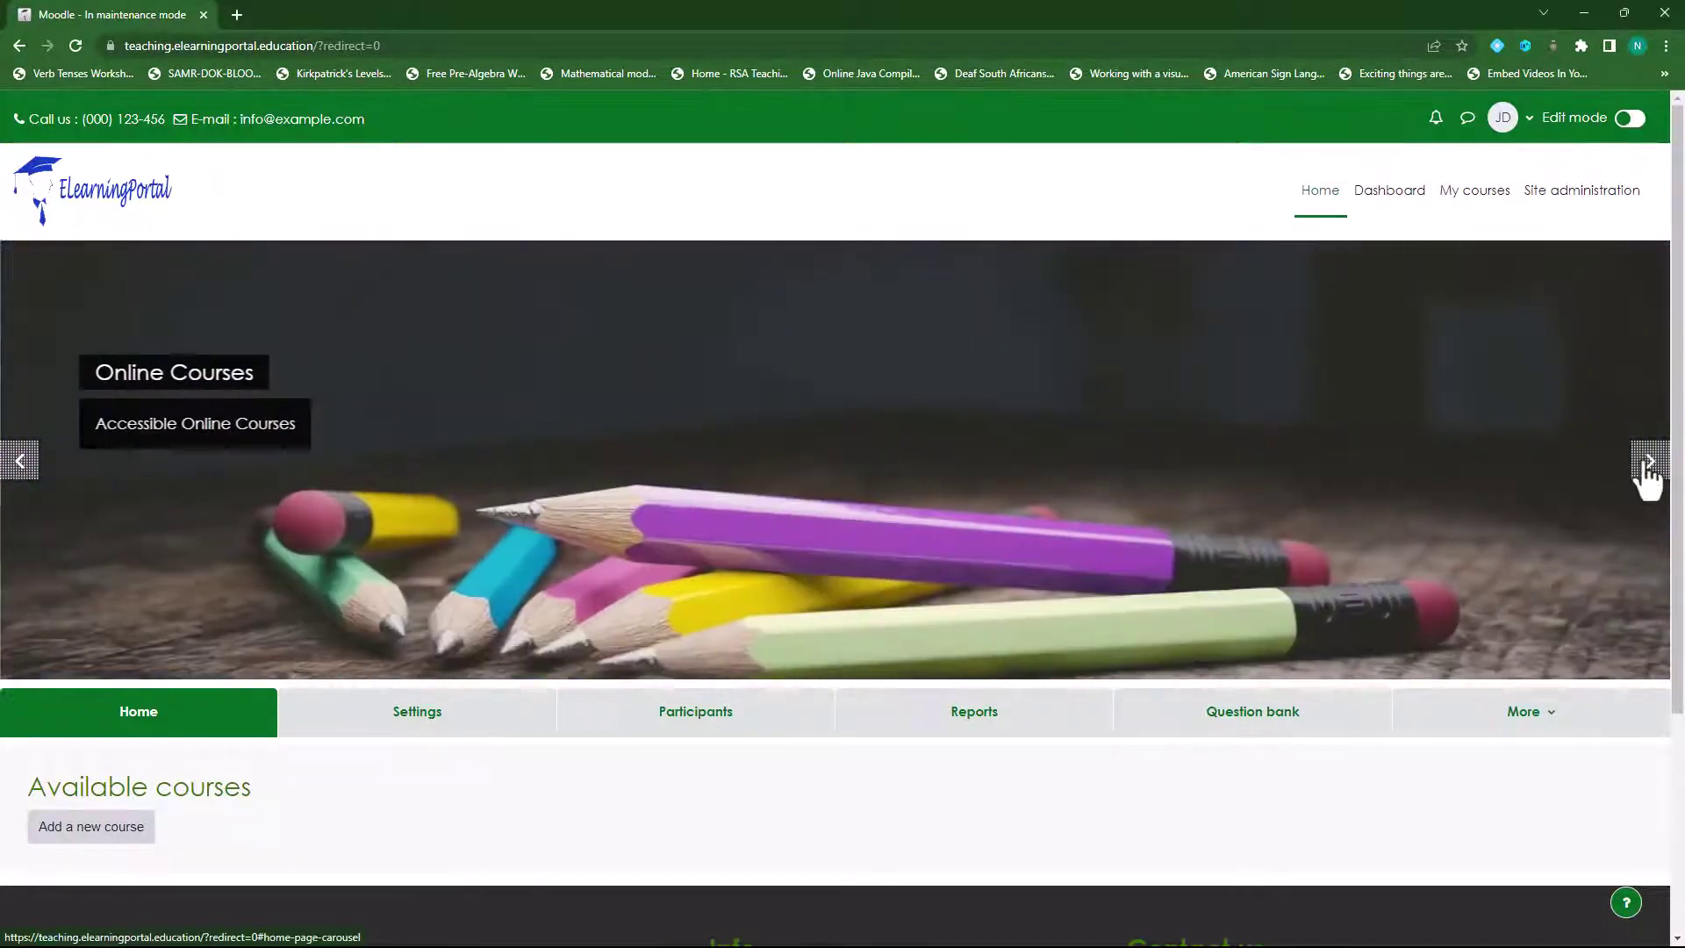
pyautogui.click(1646, 465)
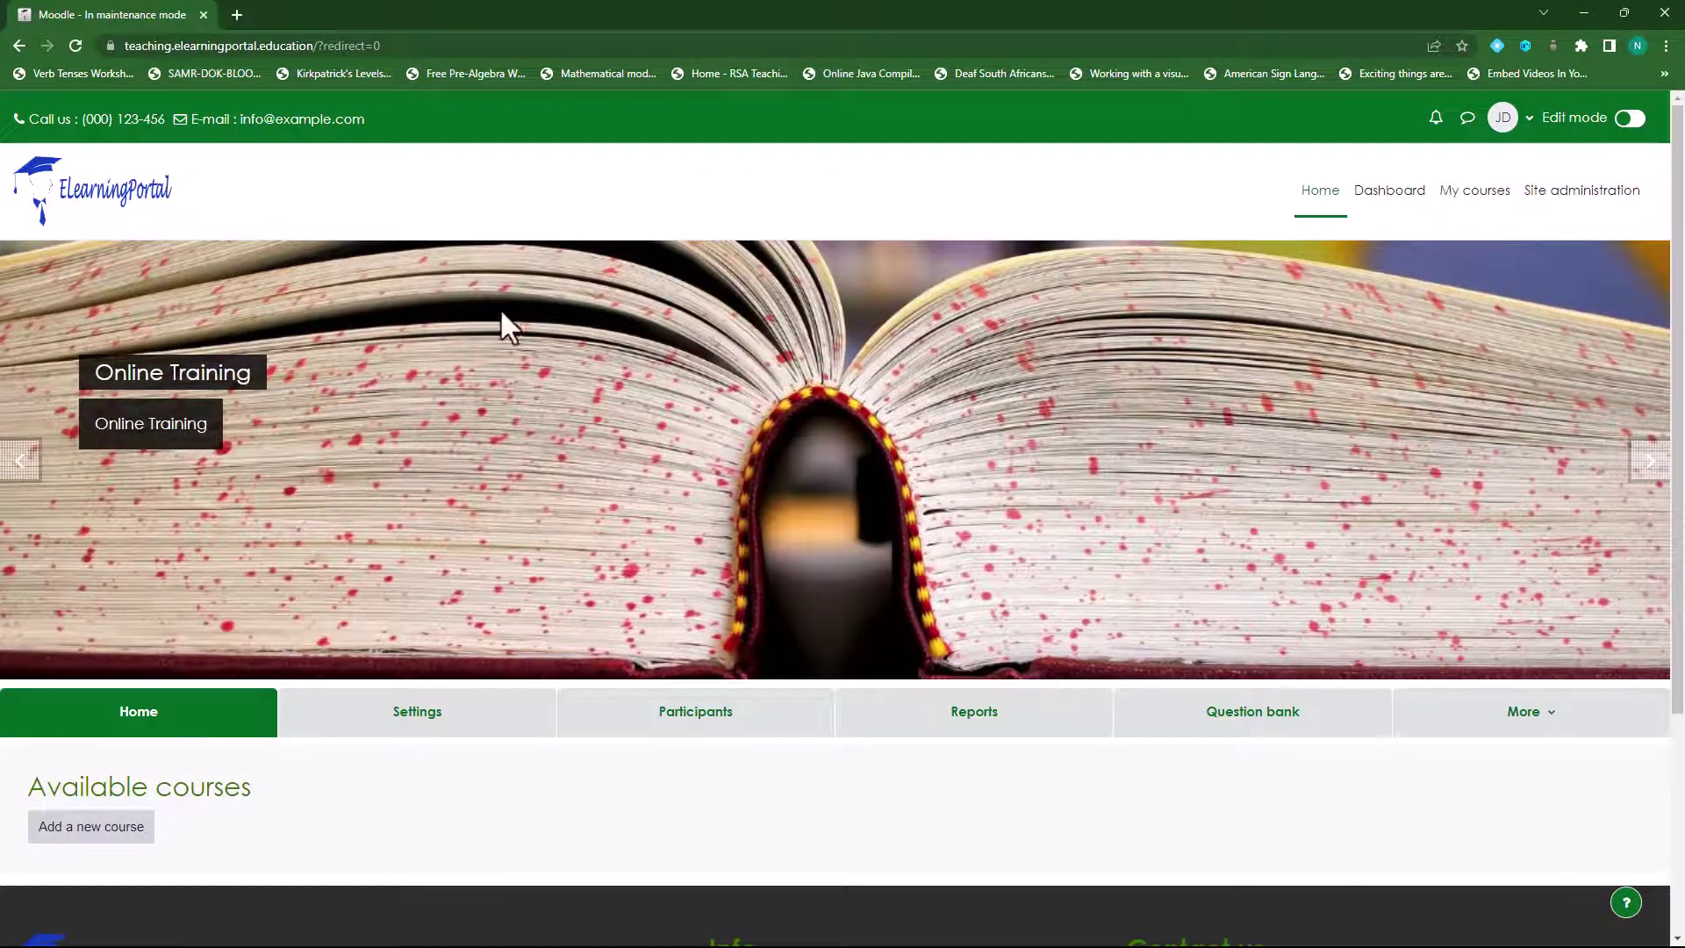
pyautogui.scroll(-3, 902, 479)
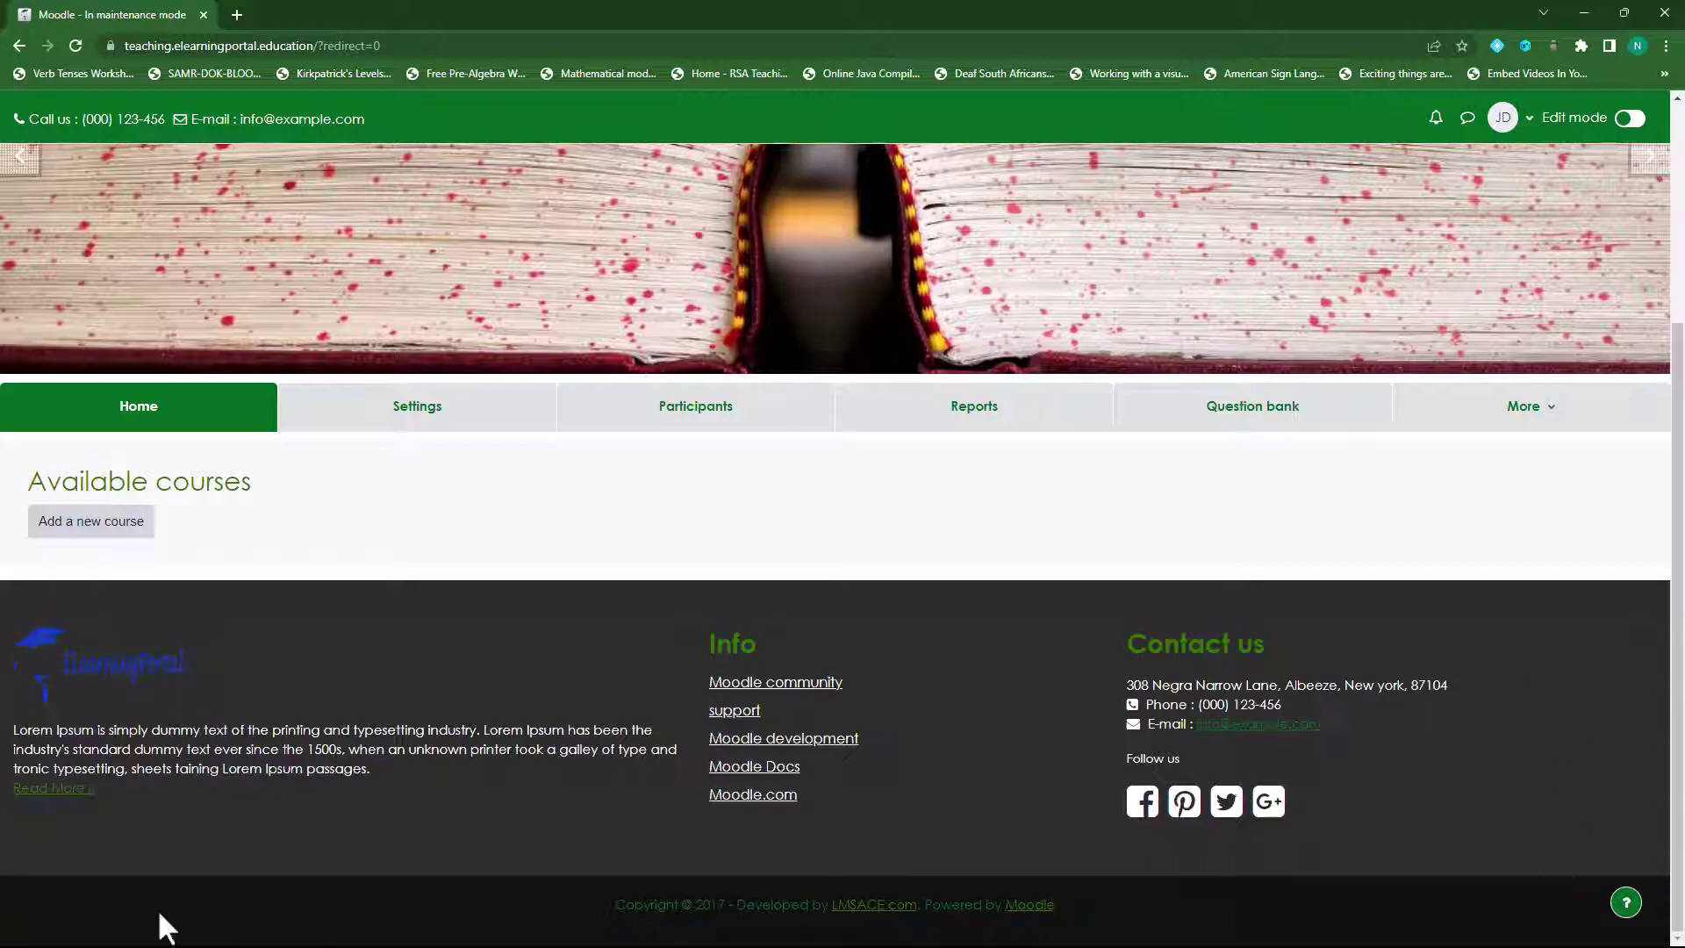
pyautogui.scroll(3, 767, 661)
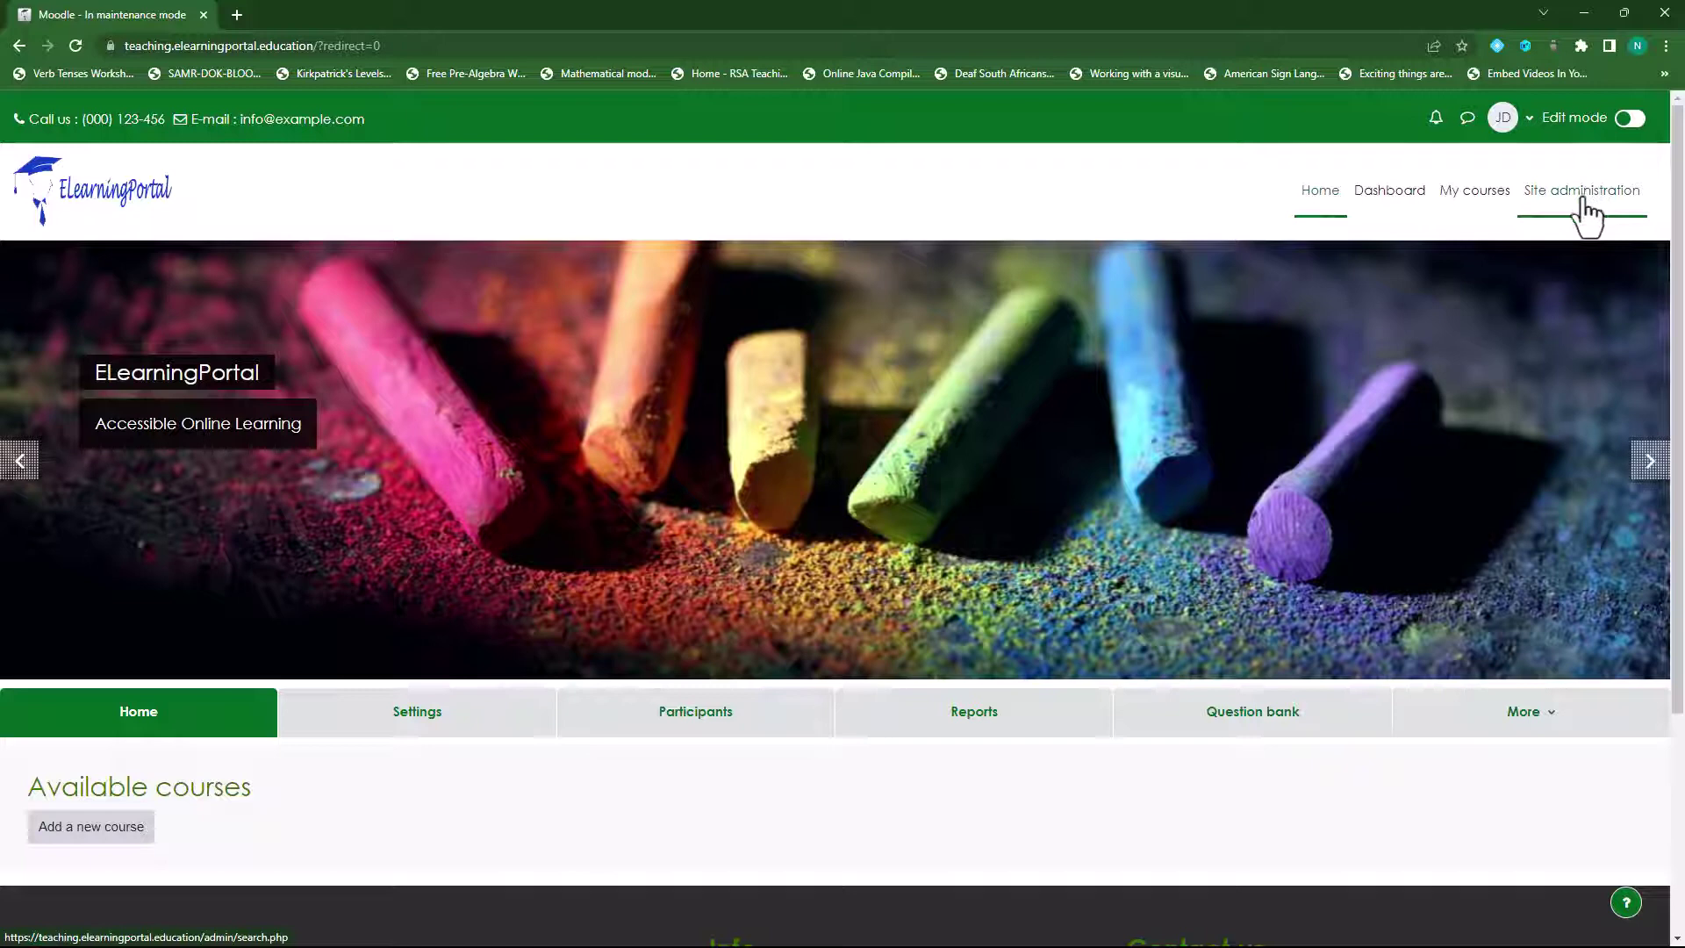
# - Go to Site administration > Appearance > Academi and view its Slide show settings
pyautogui.click(1582, 200)
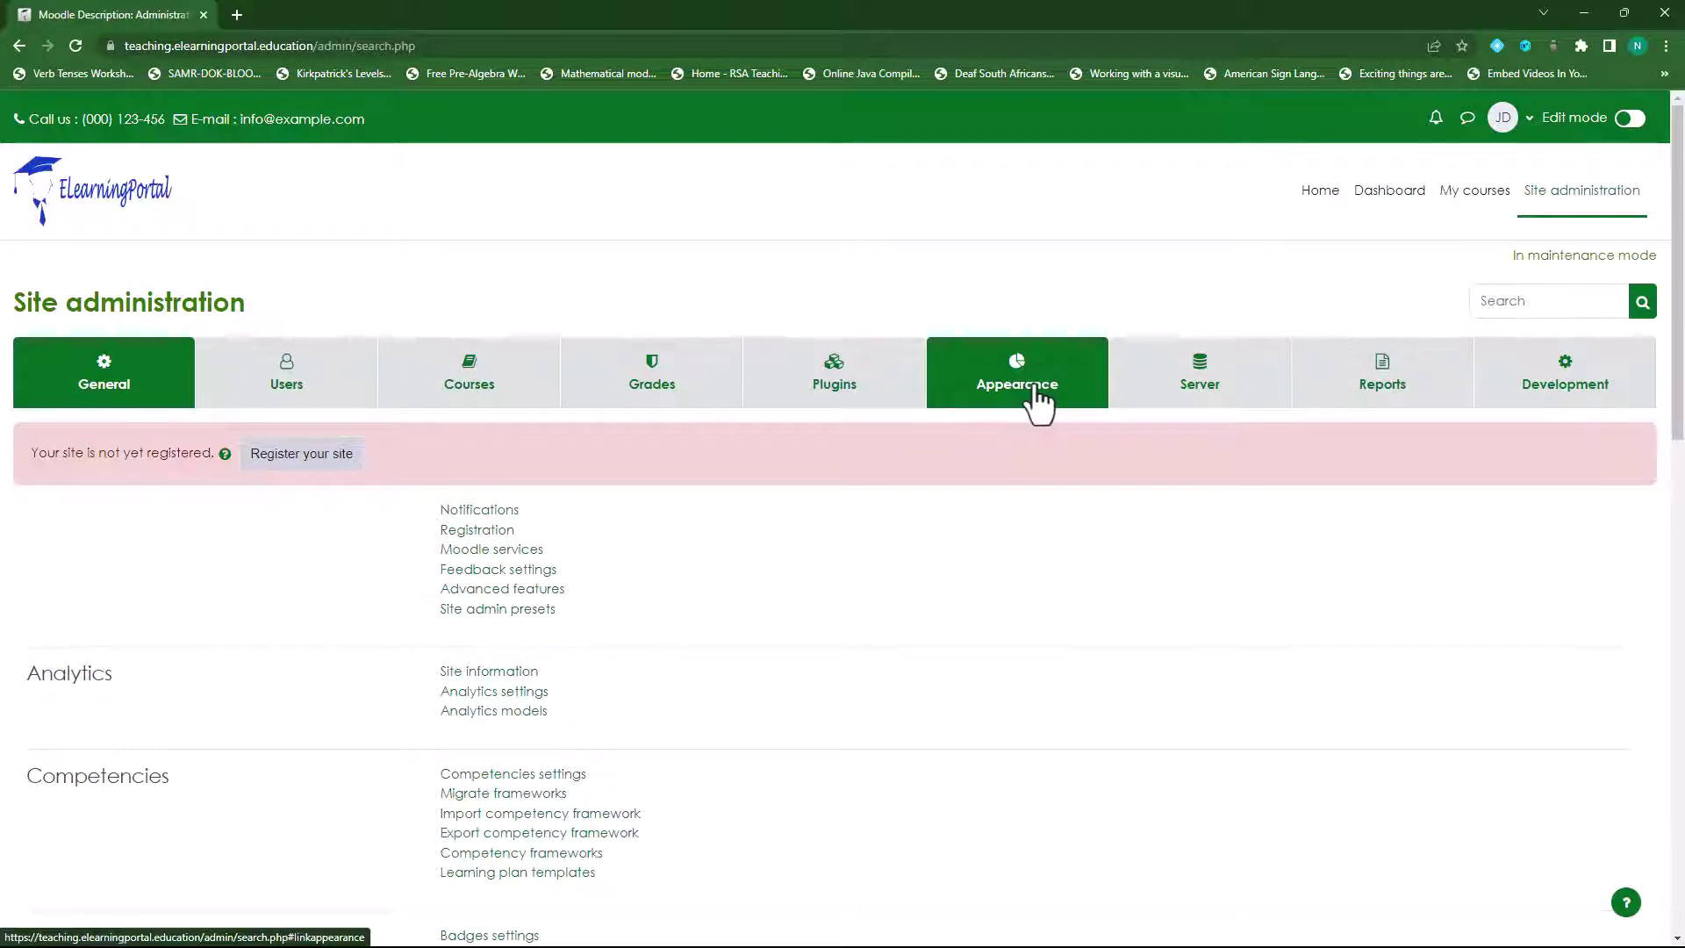
pyautogui.click(1038, 404)
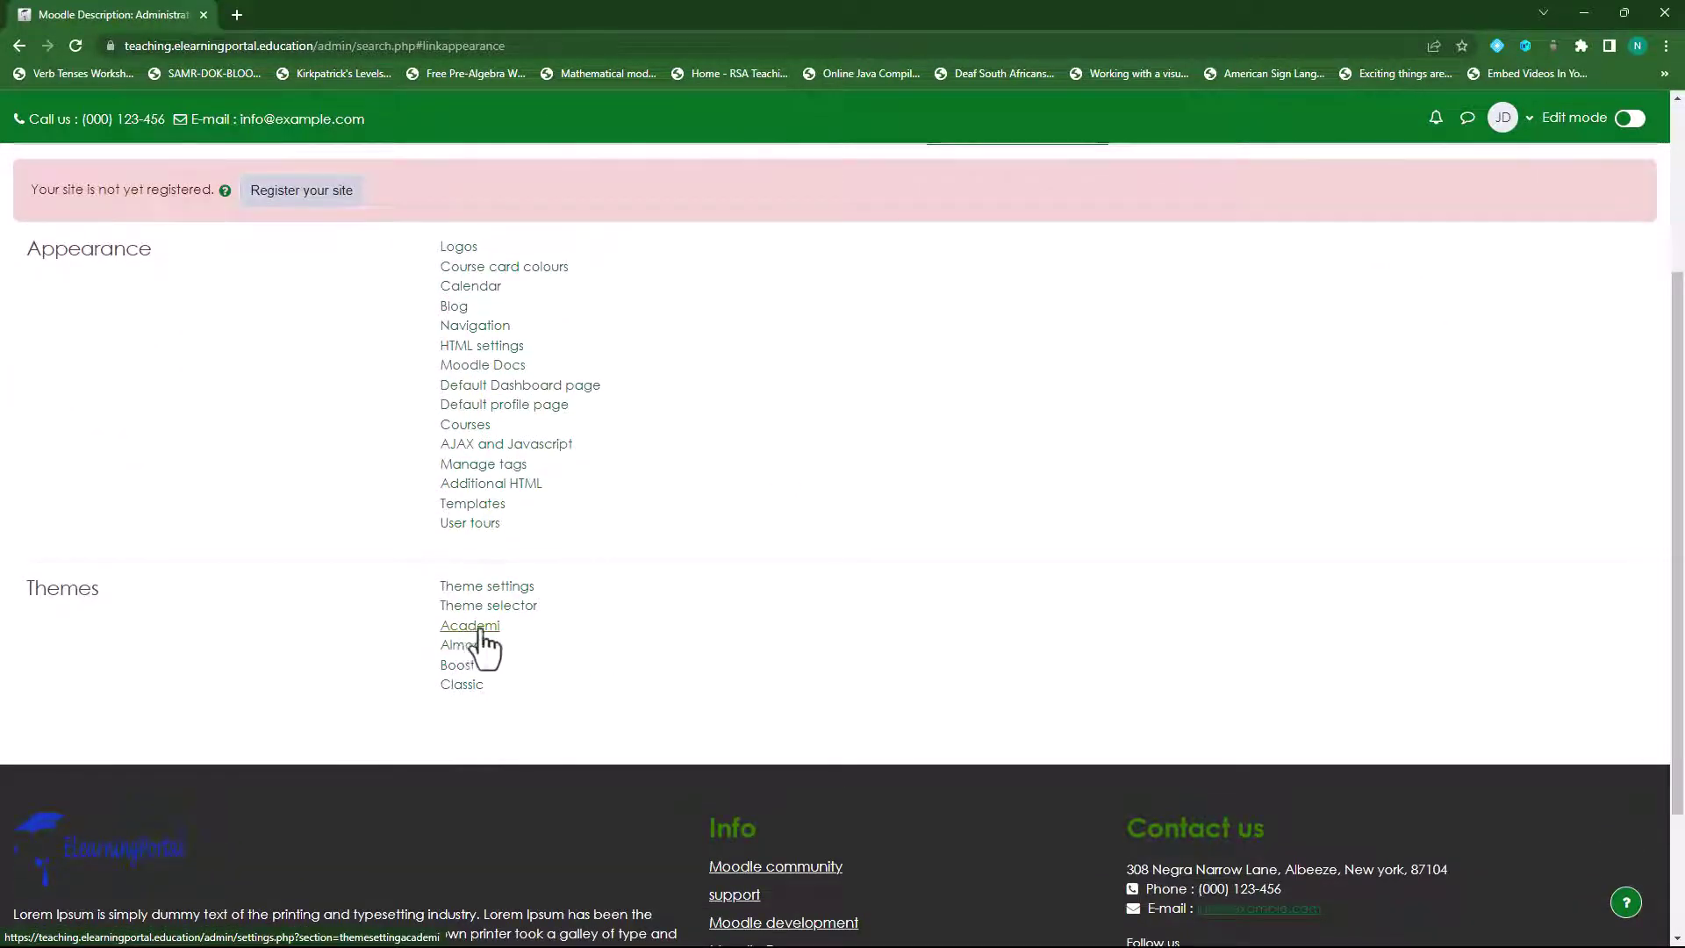
pyautogui.click(472, 628)
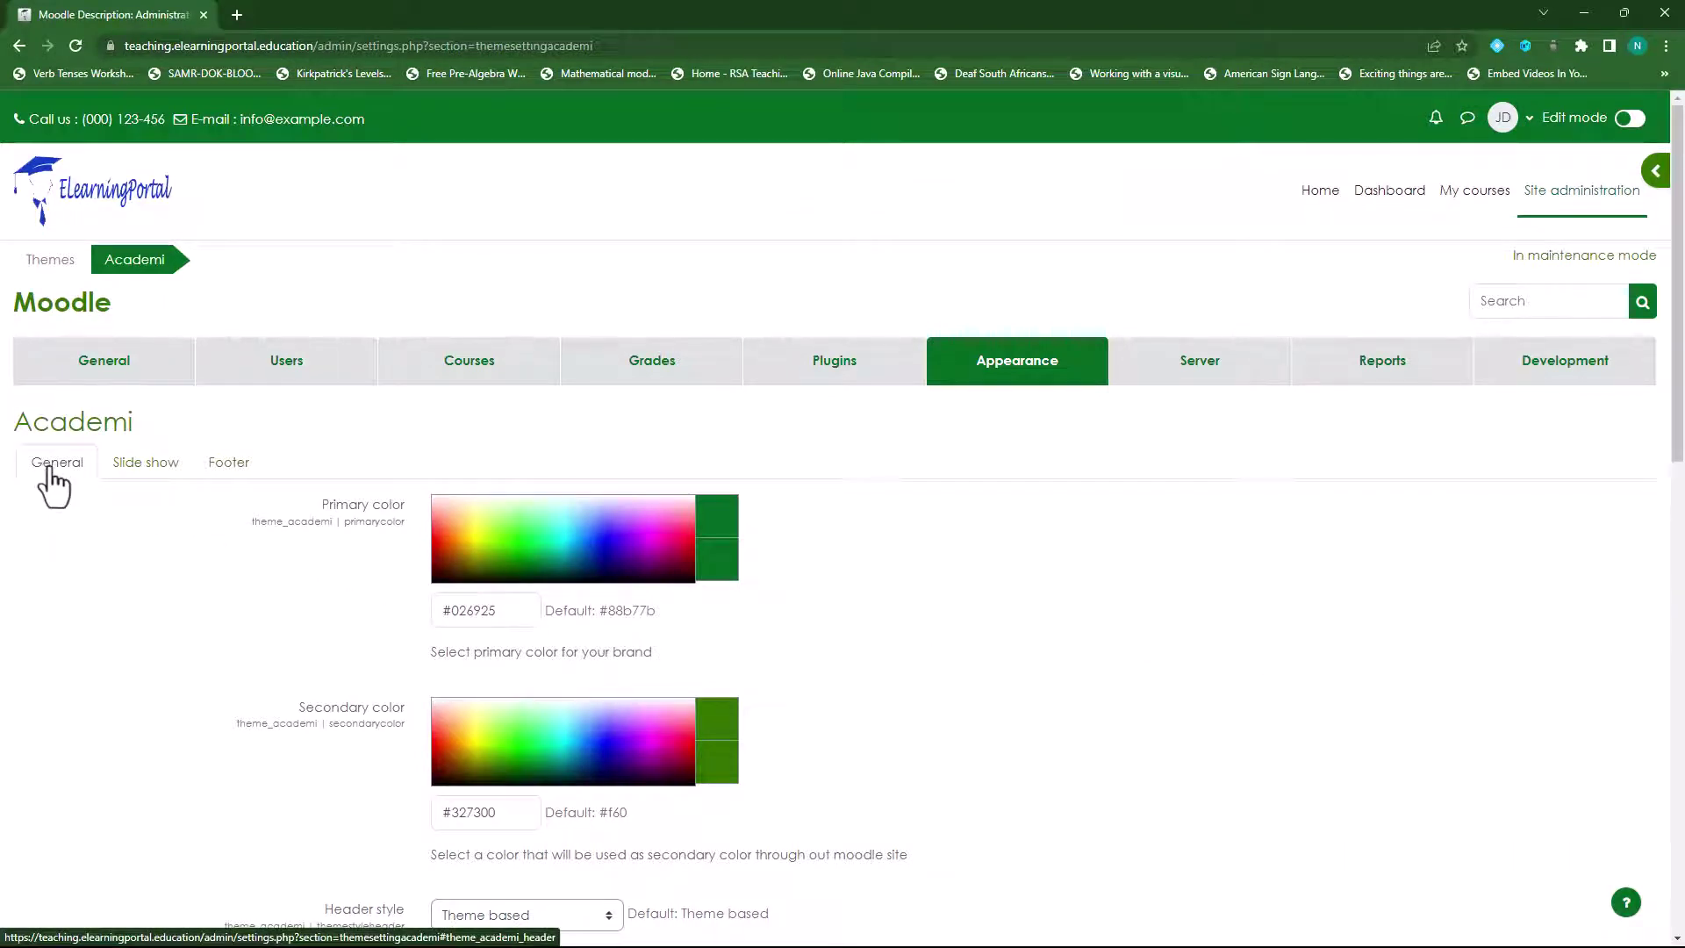
pyautogui.click(131, 465)
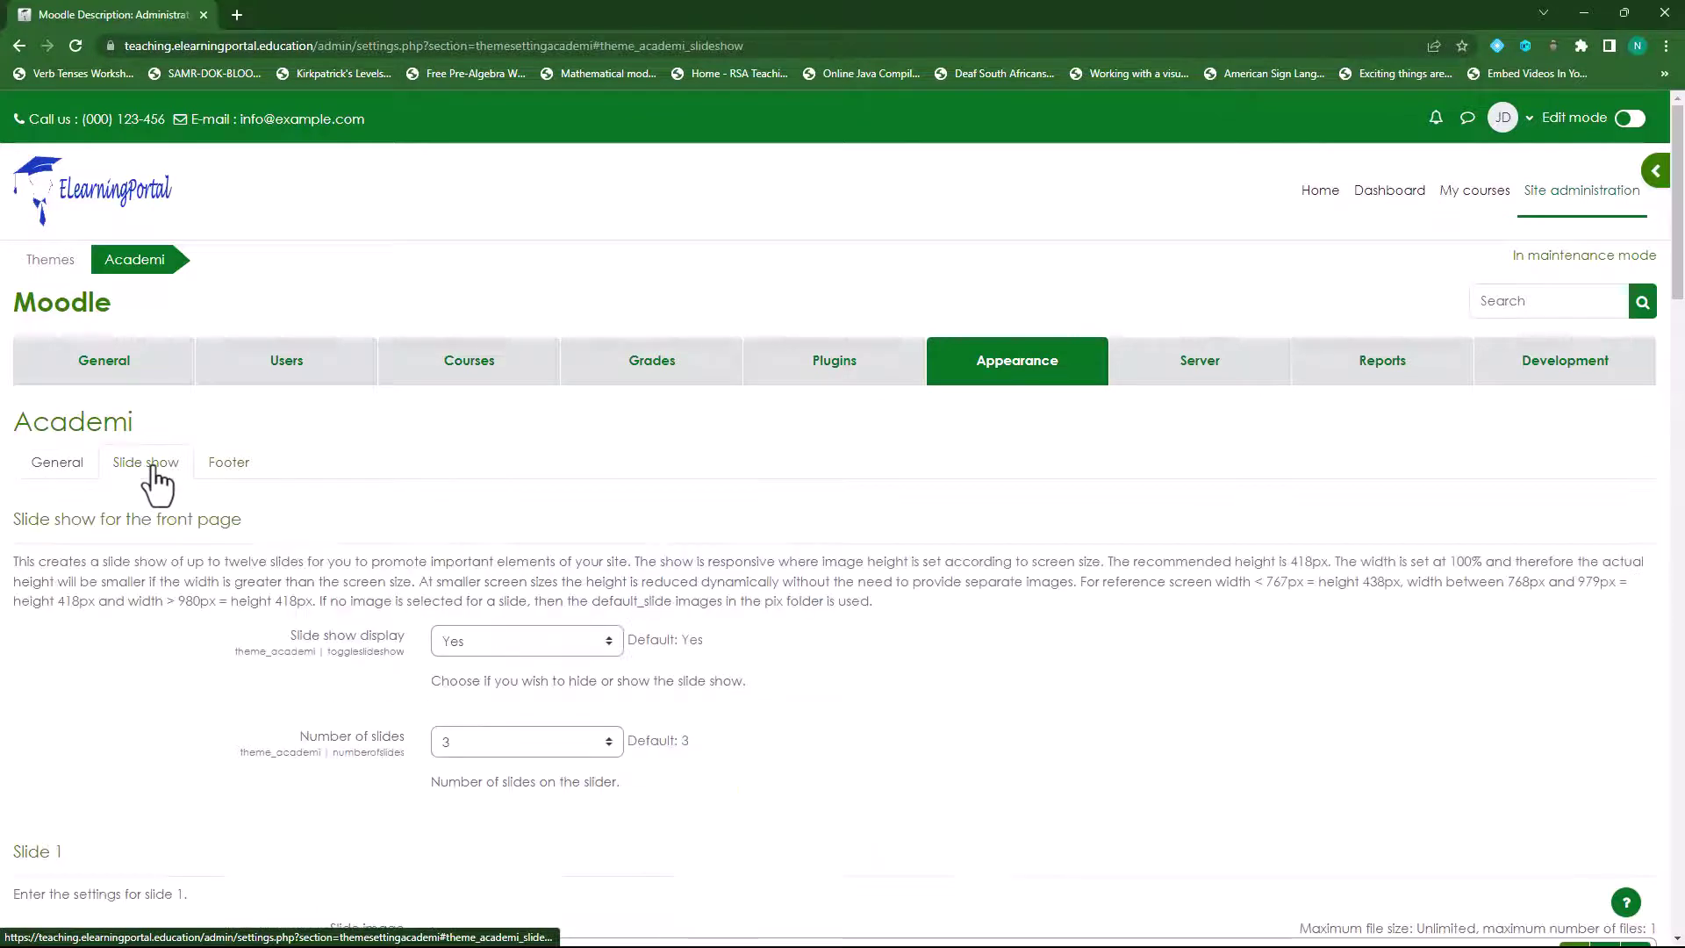
# - Save the Academi settings from the Footer tab, then return to the Footer tab
pyautogui.click(228, 465)
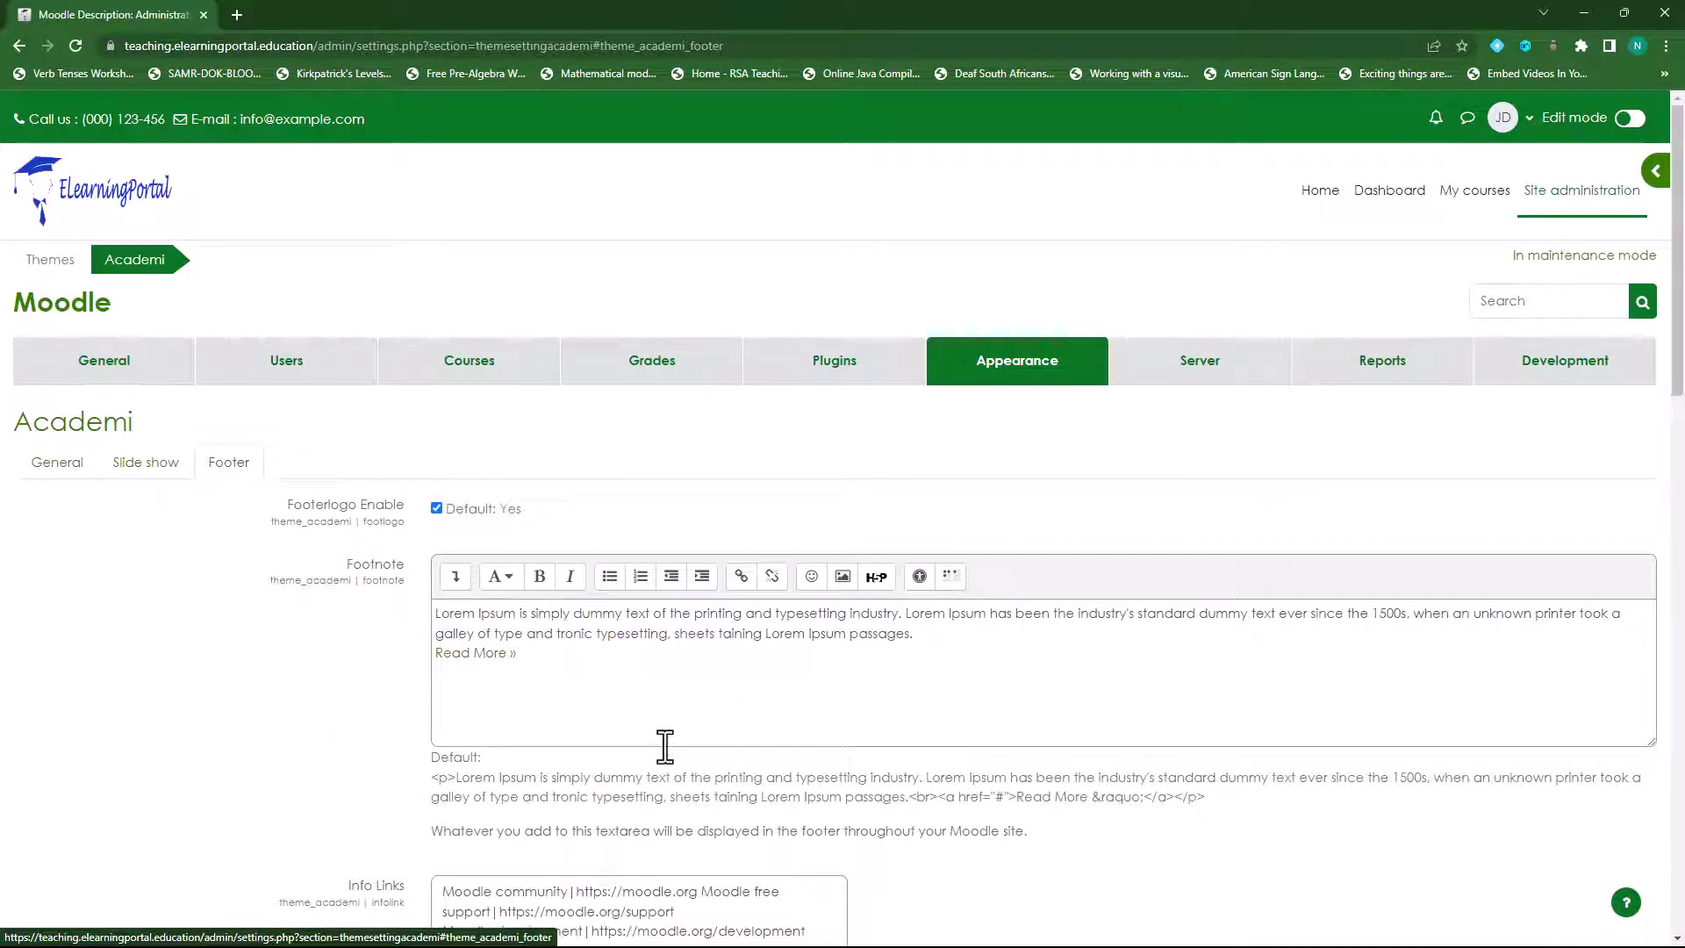
pyautogui.scroll(-1, 662, 744)
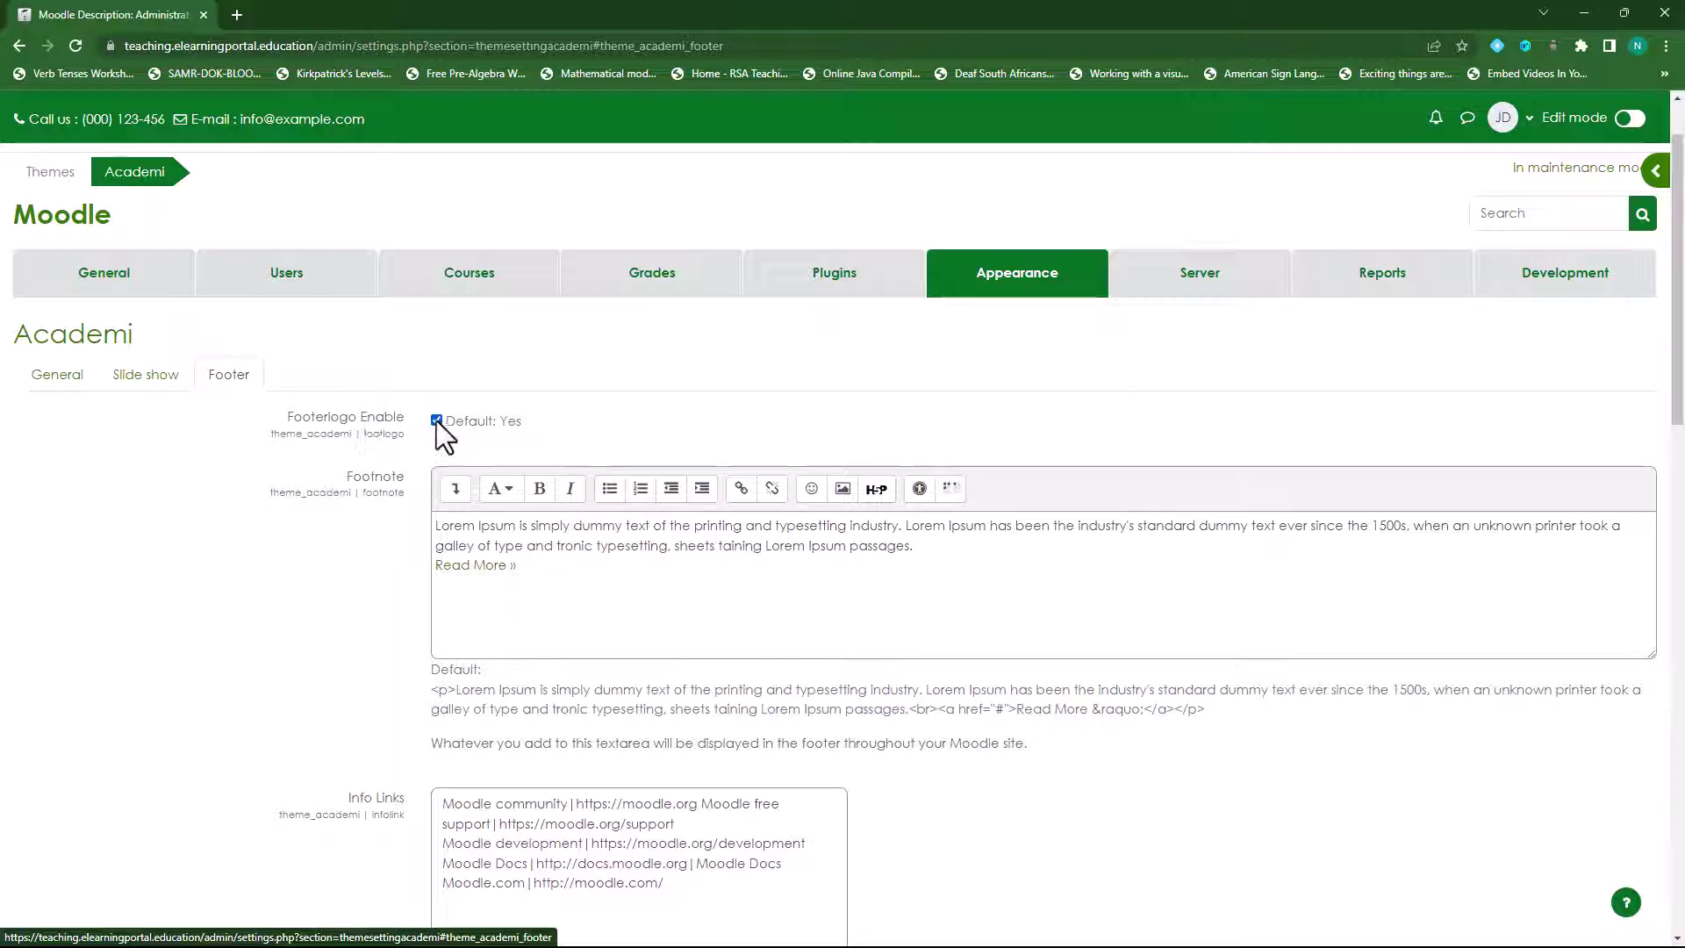
pyautogui.scroll(-15, 722, 609)
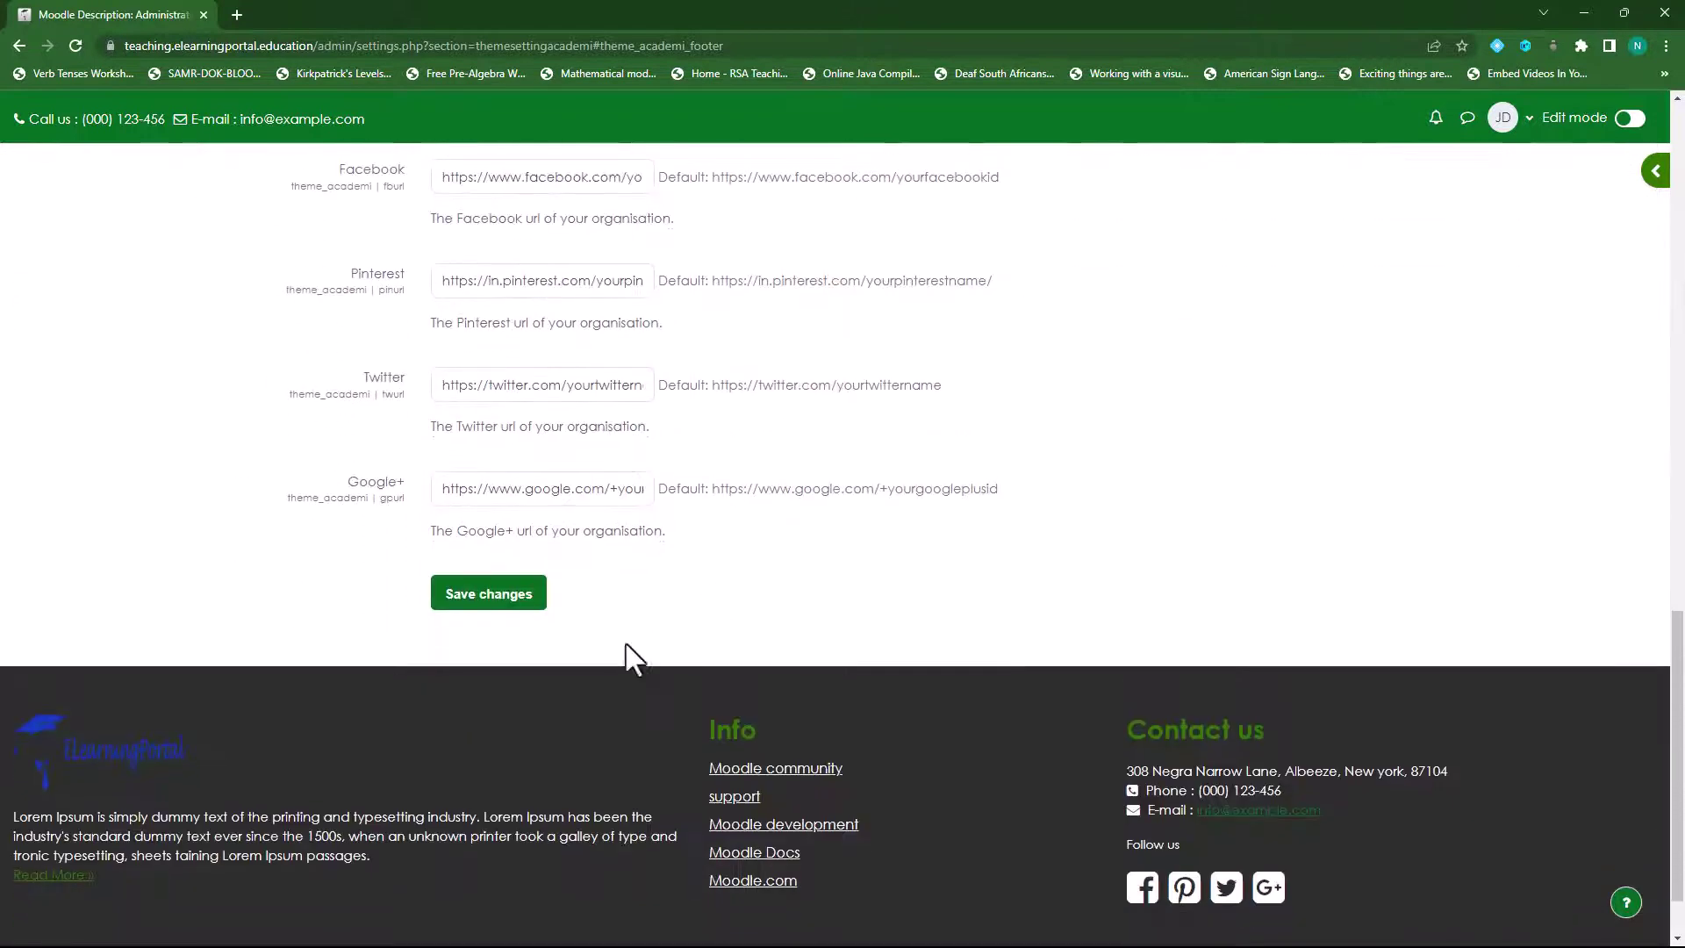
pyautogui.click(489, 600)
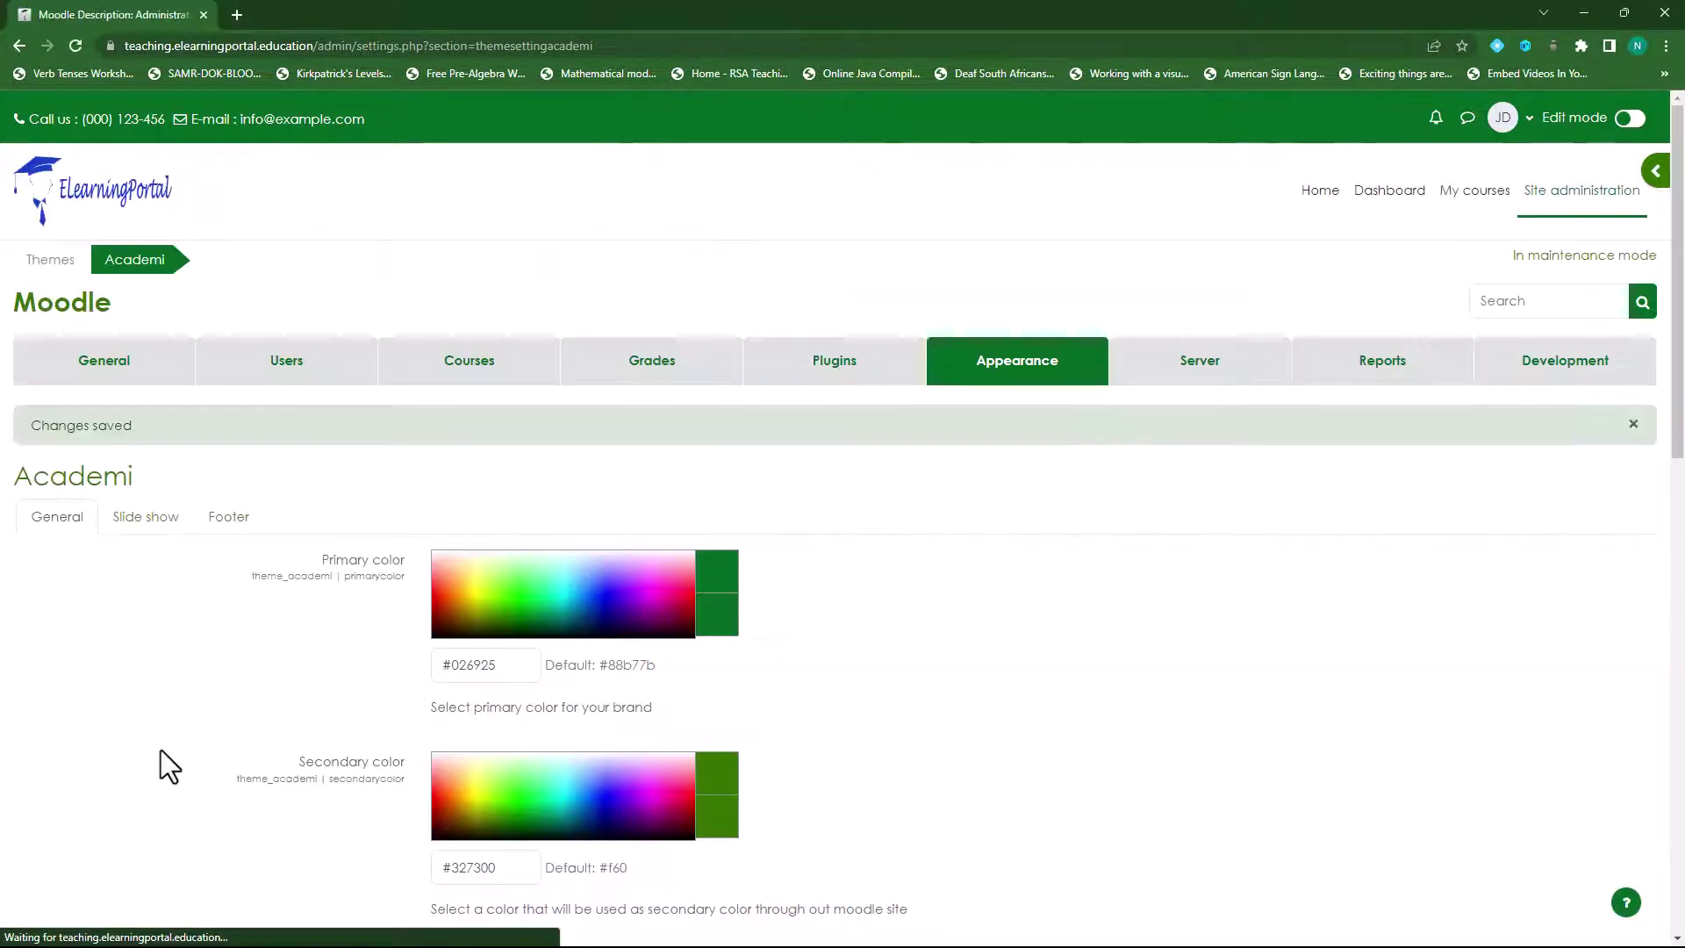
pyautogui.scroll(-15, 163, 761)
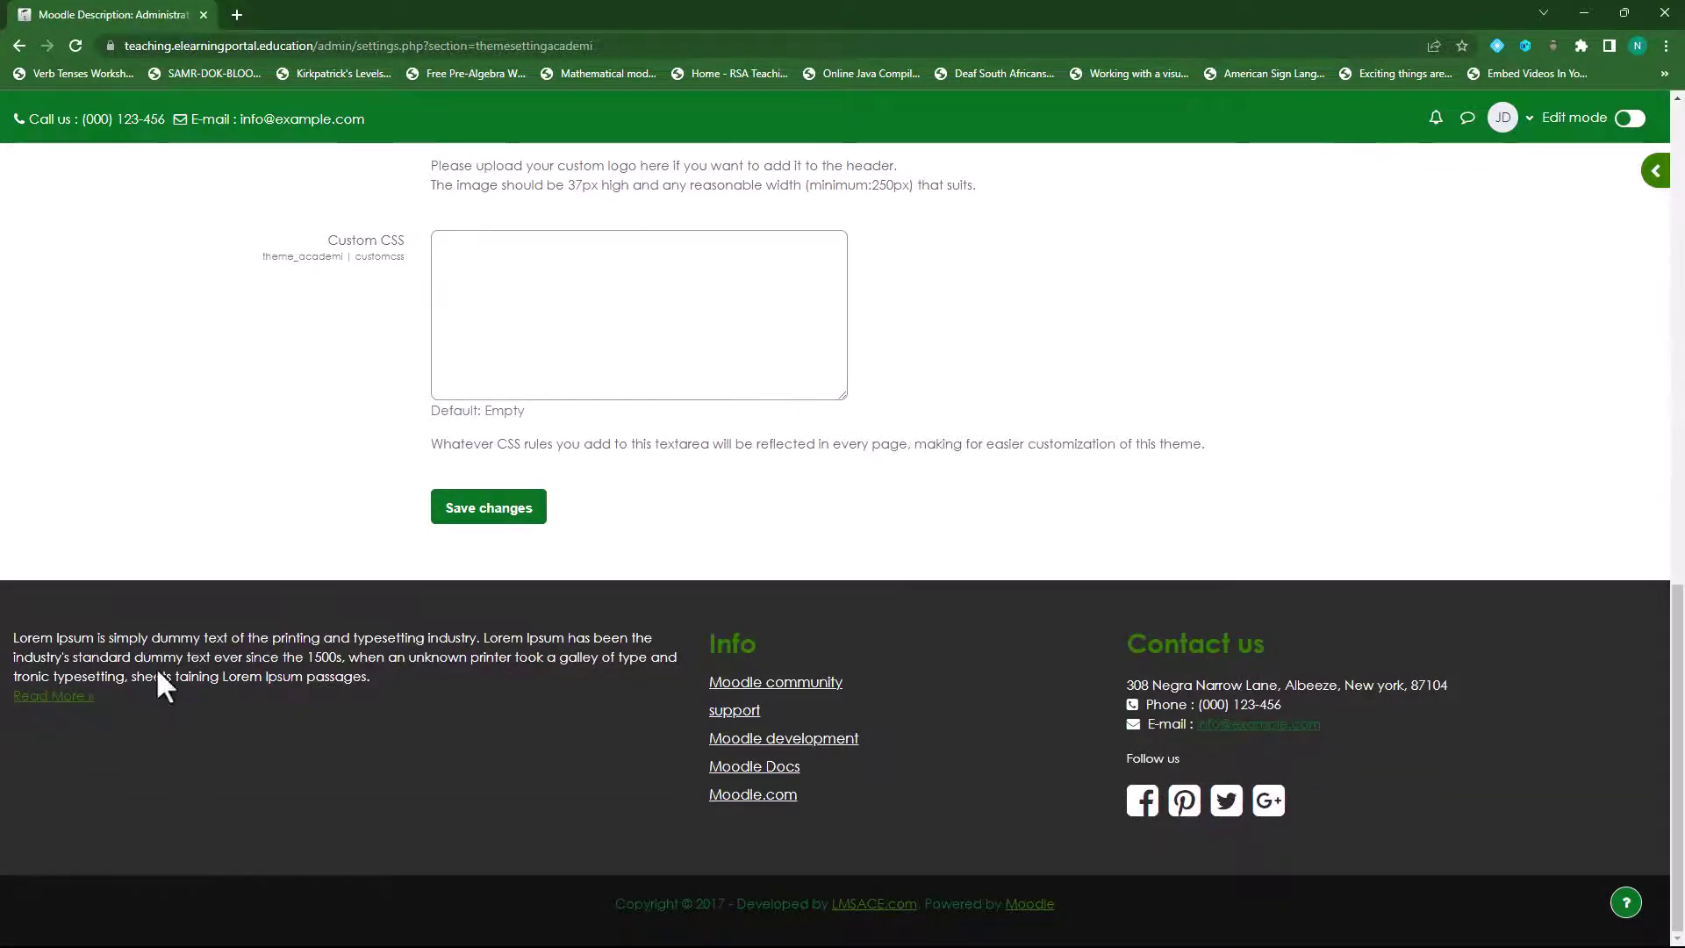
pyautogui.scroll(15, 155, 666)
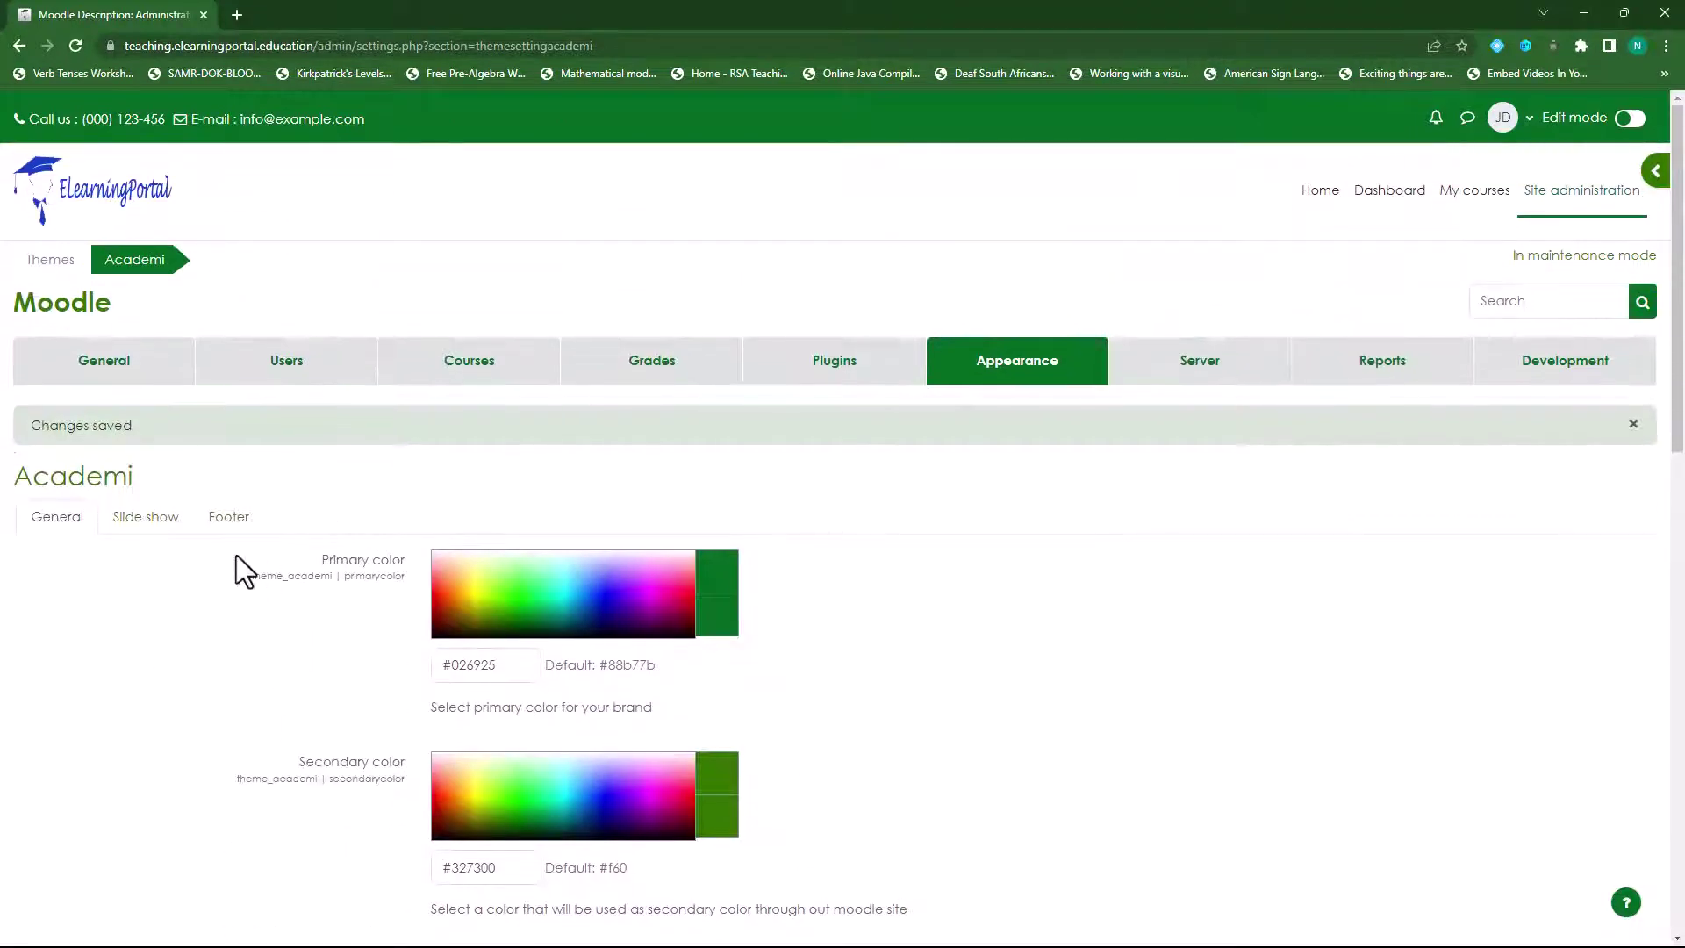
pyautogui.click(228, 520)
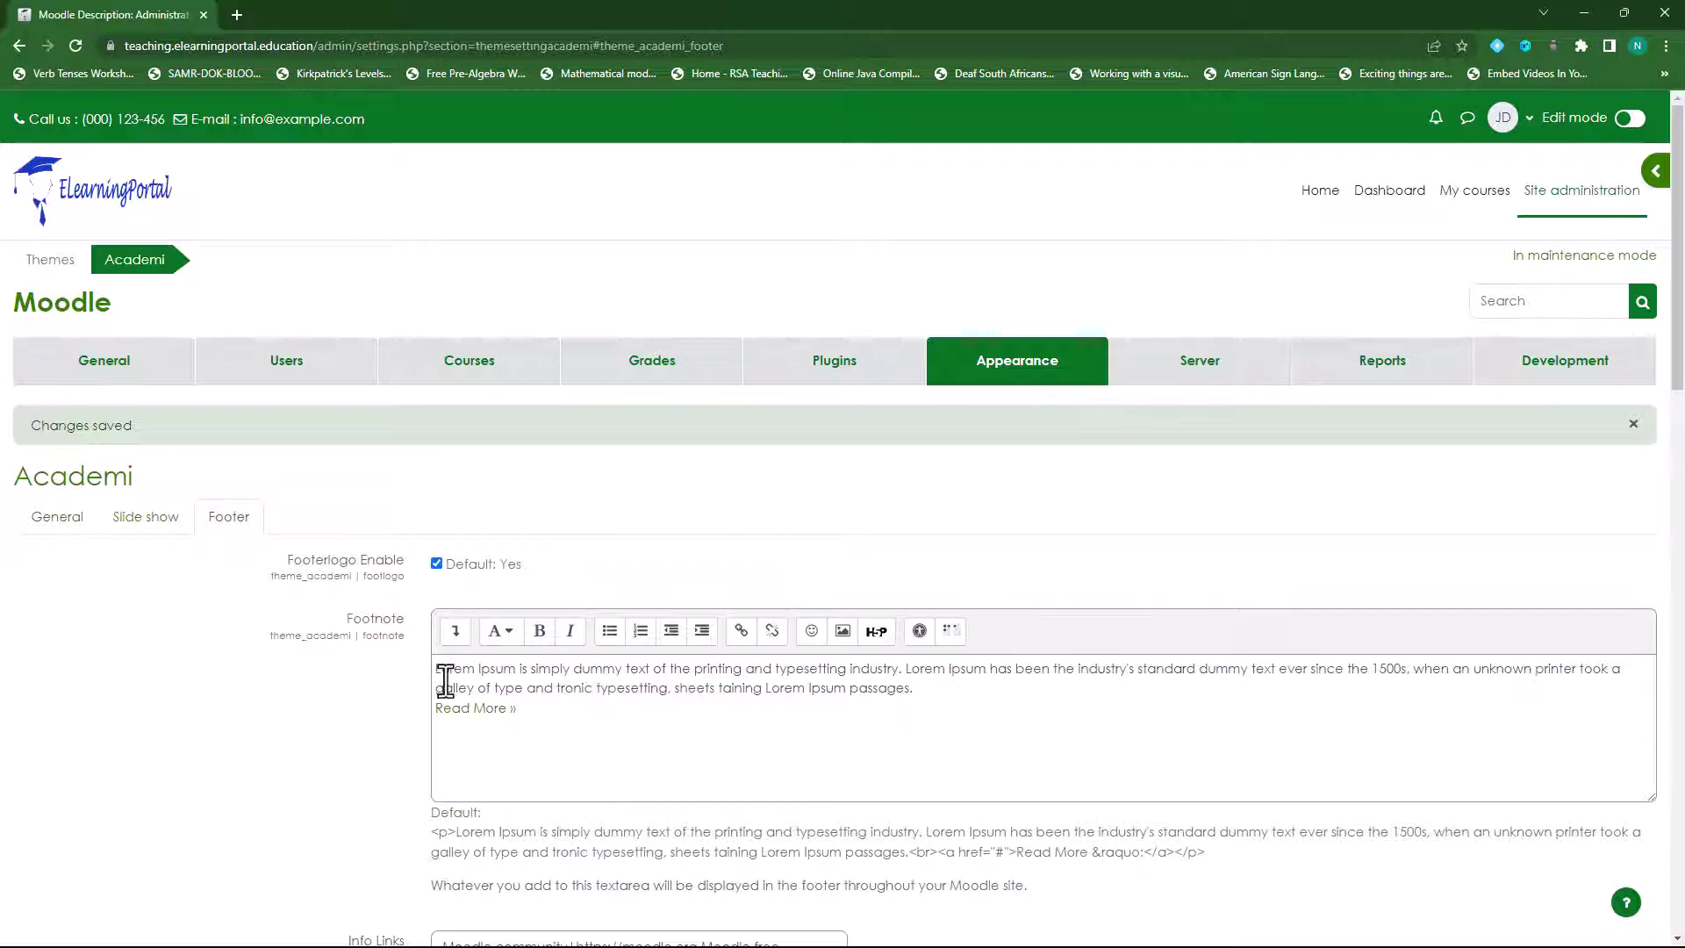
# - Replace the Lorem Ipsum footnote with the new eLearning platform and online courses sentence
pyautogui.moveTo(441, 670); pyautogui.dragTo(544, 719)
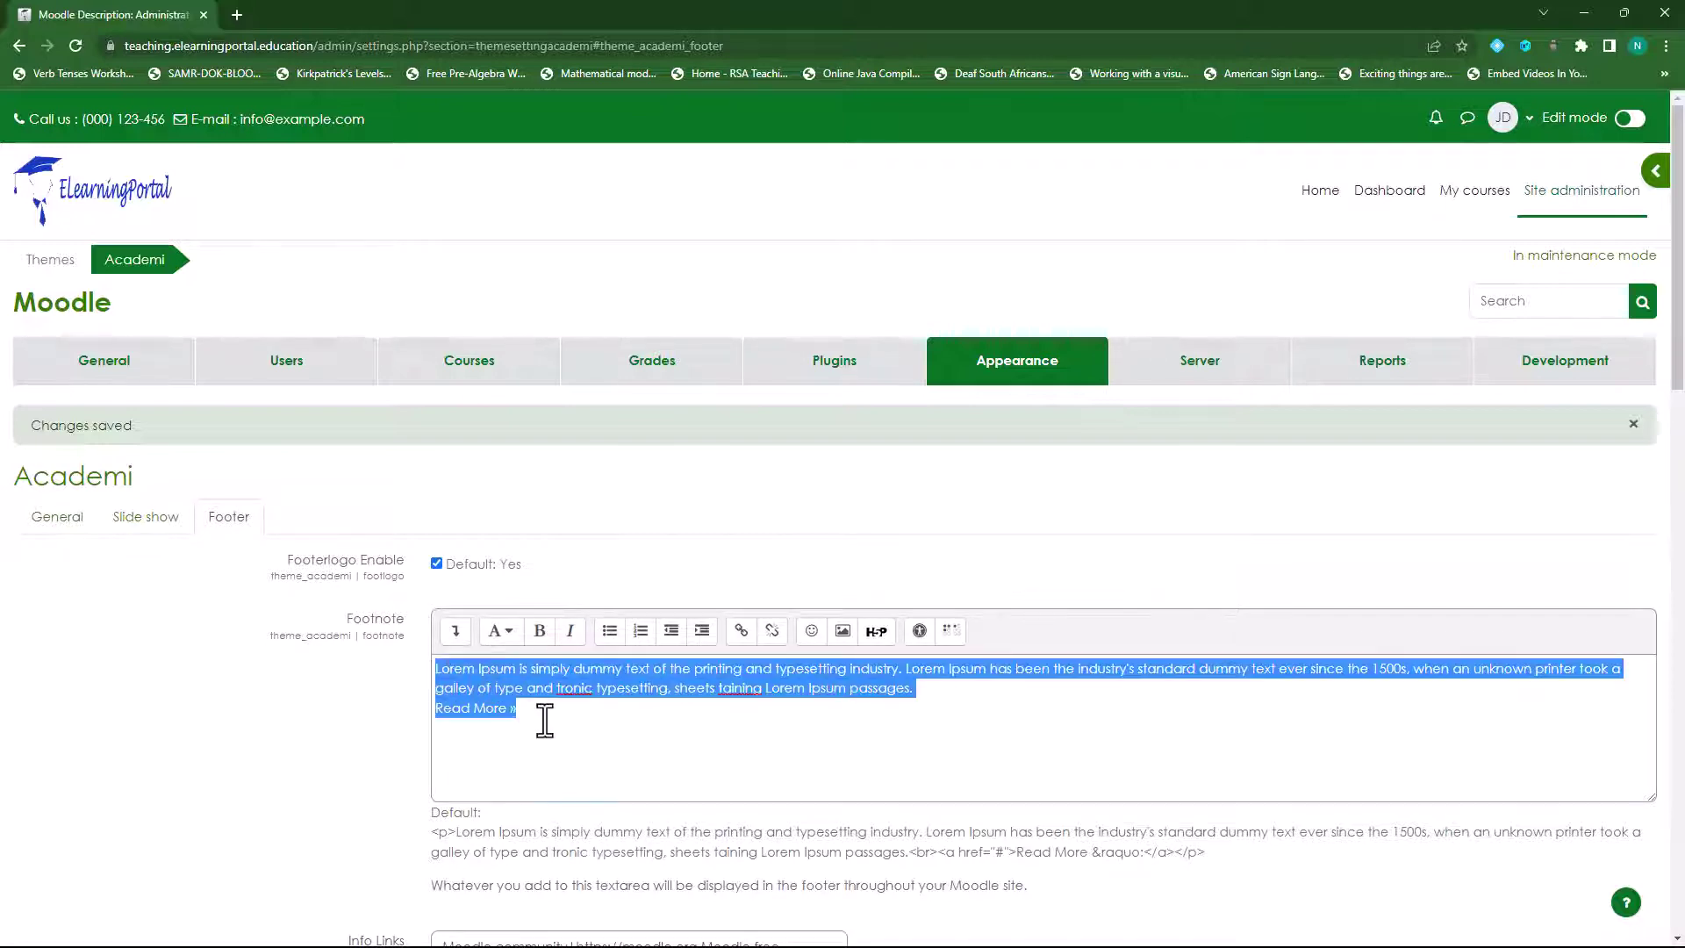
pyautogui.scroll(-15, 293, 721)
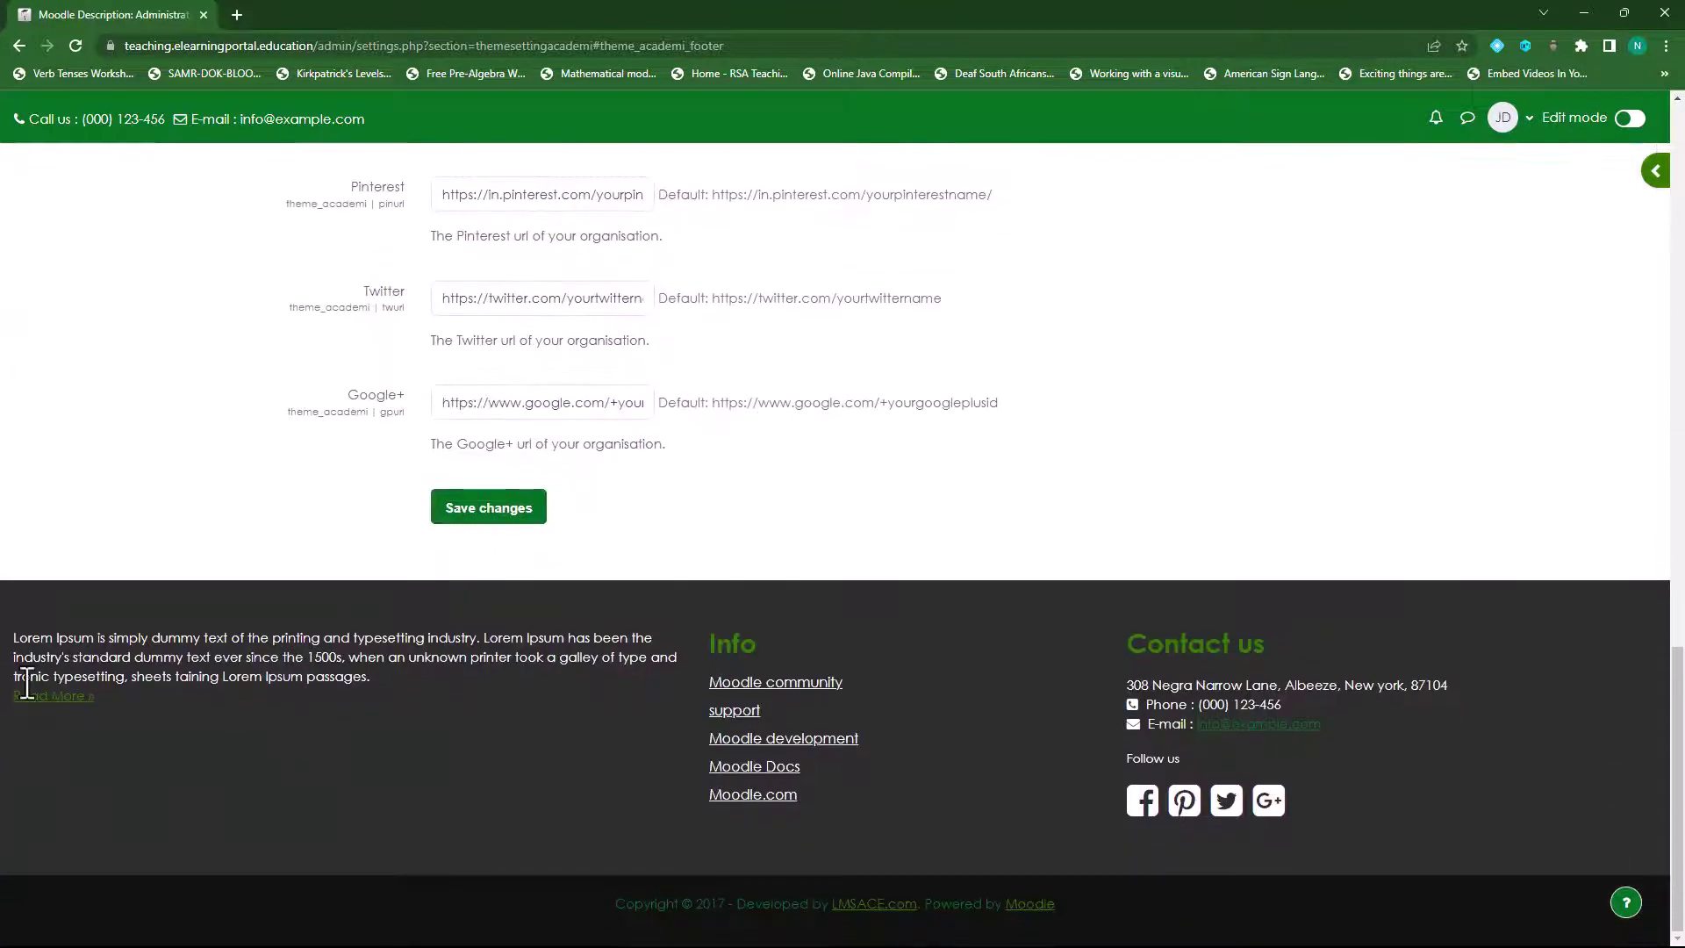
pyautogui.moveTo(15, 639); pyautogui.dragTo(340, 678)
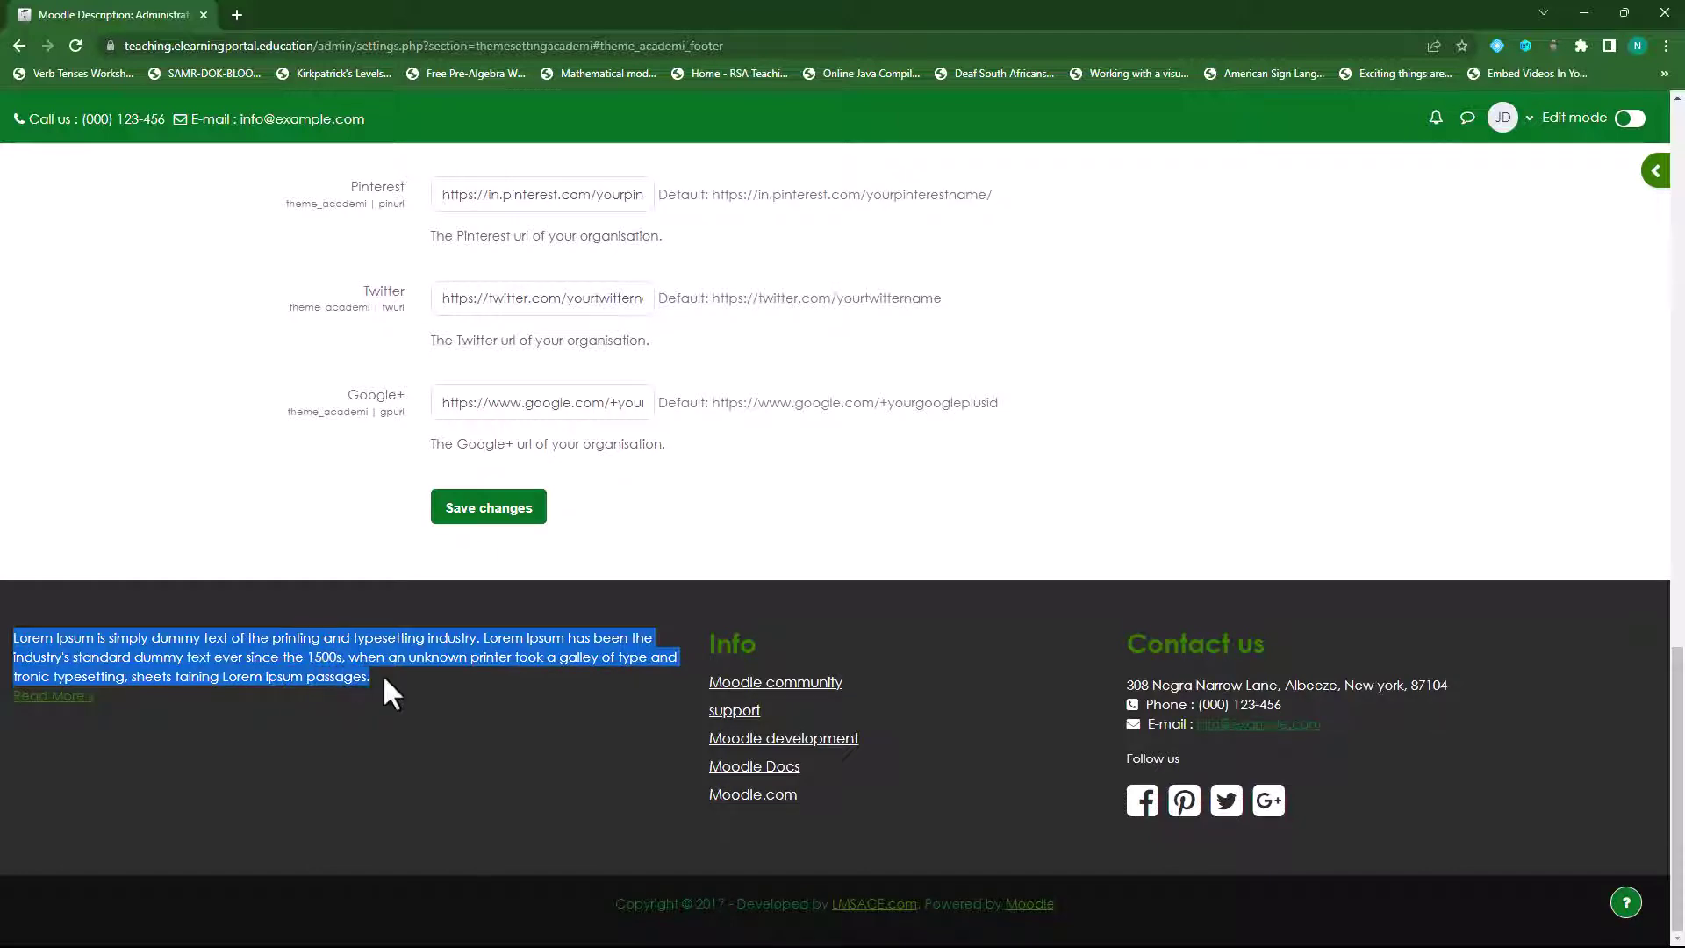
pyautogui.scroll(15, 375, 745)
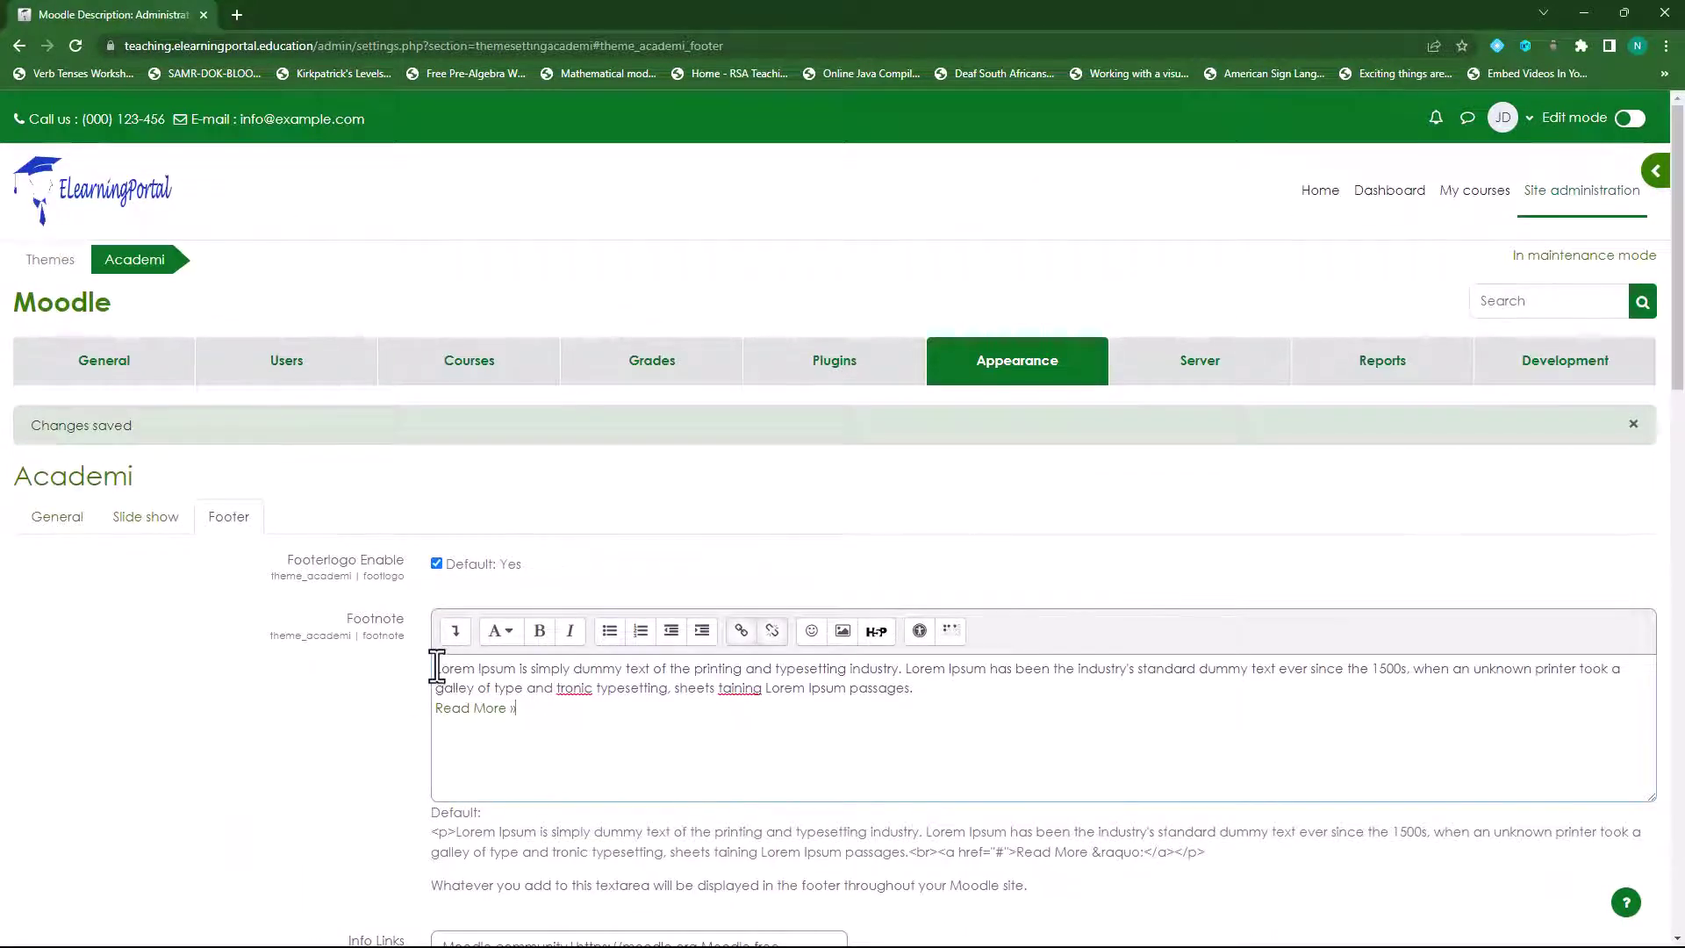
pyautogui.moveTo(436, 667); pyautogui.dragTo(933, 687)
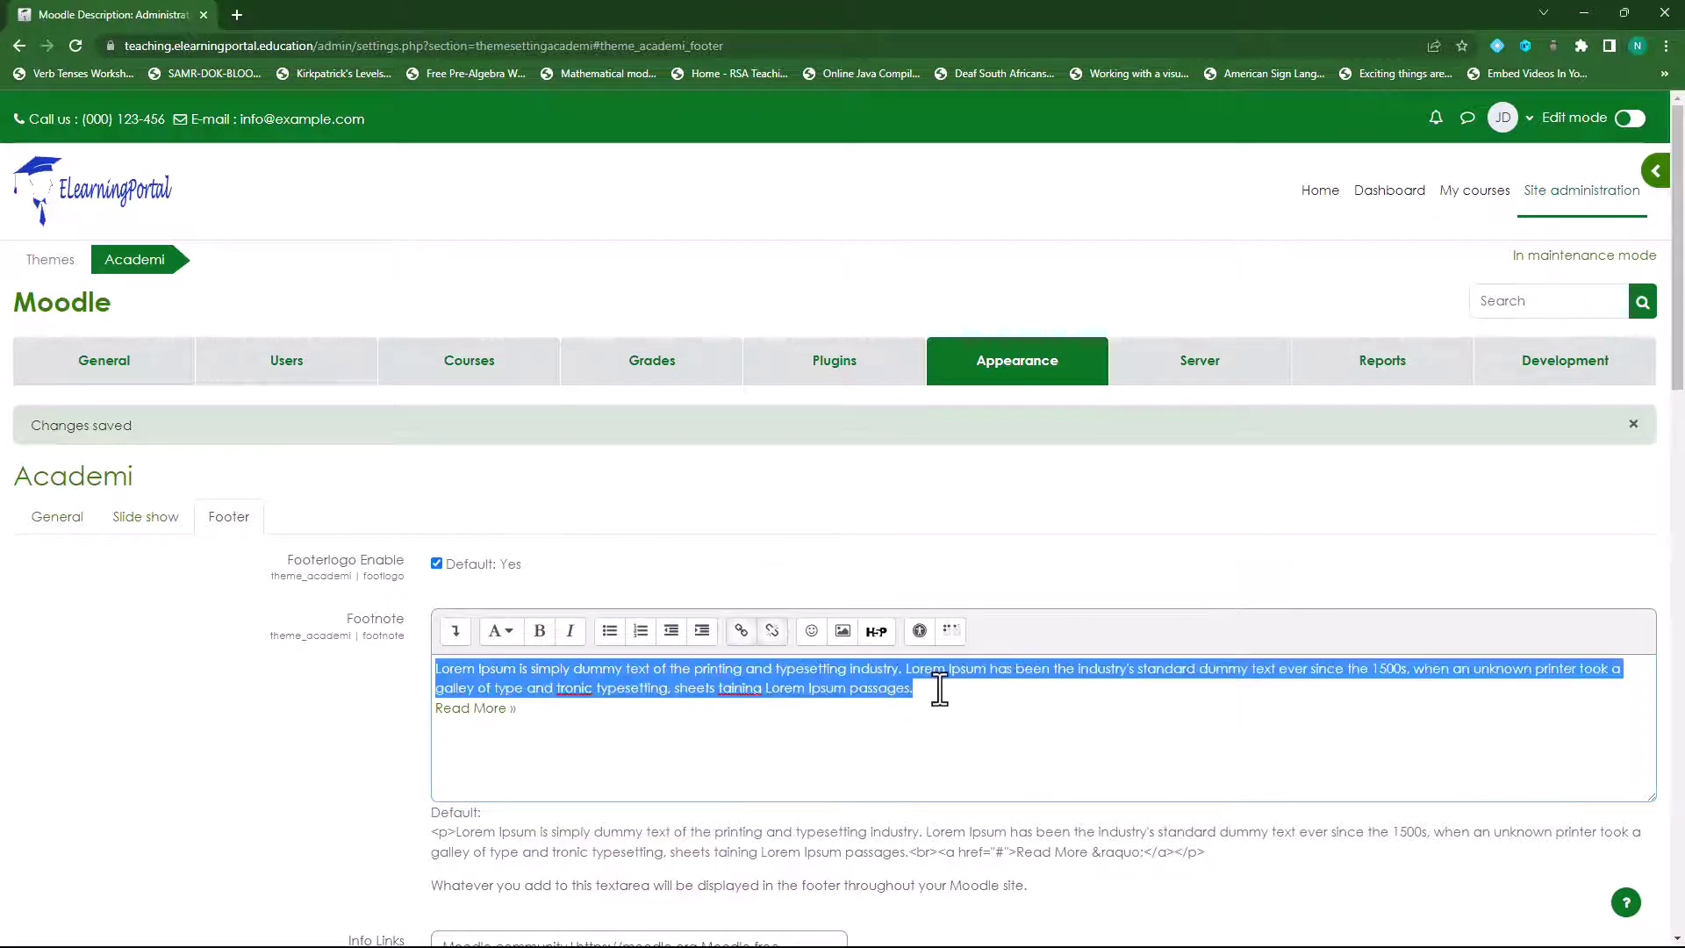
pyautogui.press('BackSpace')
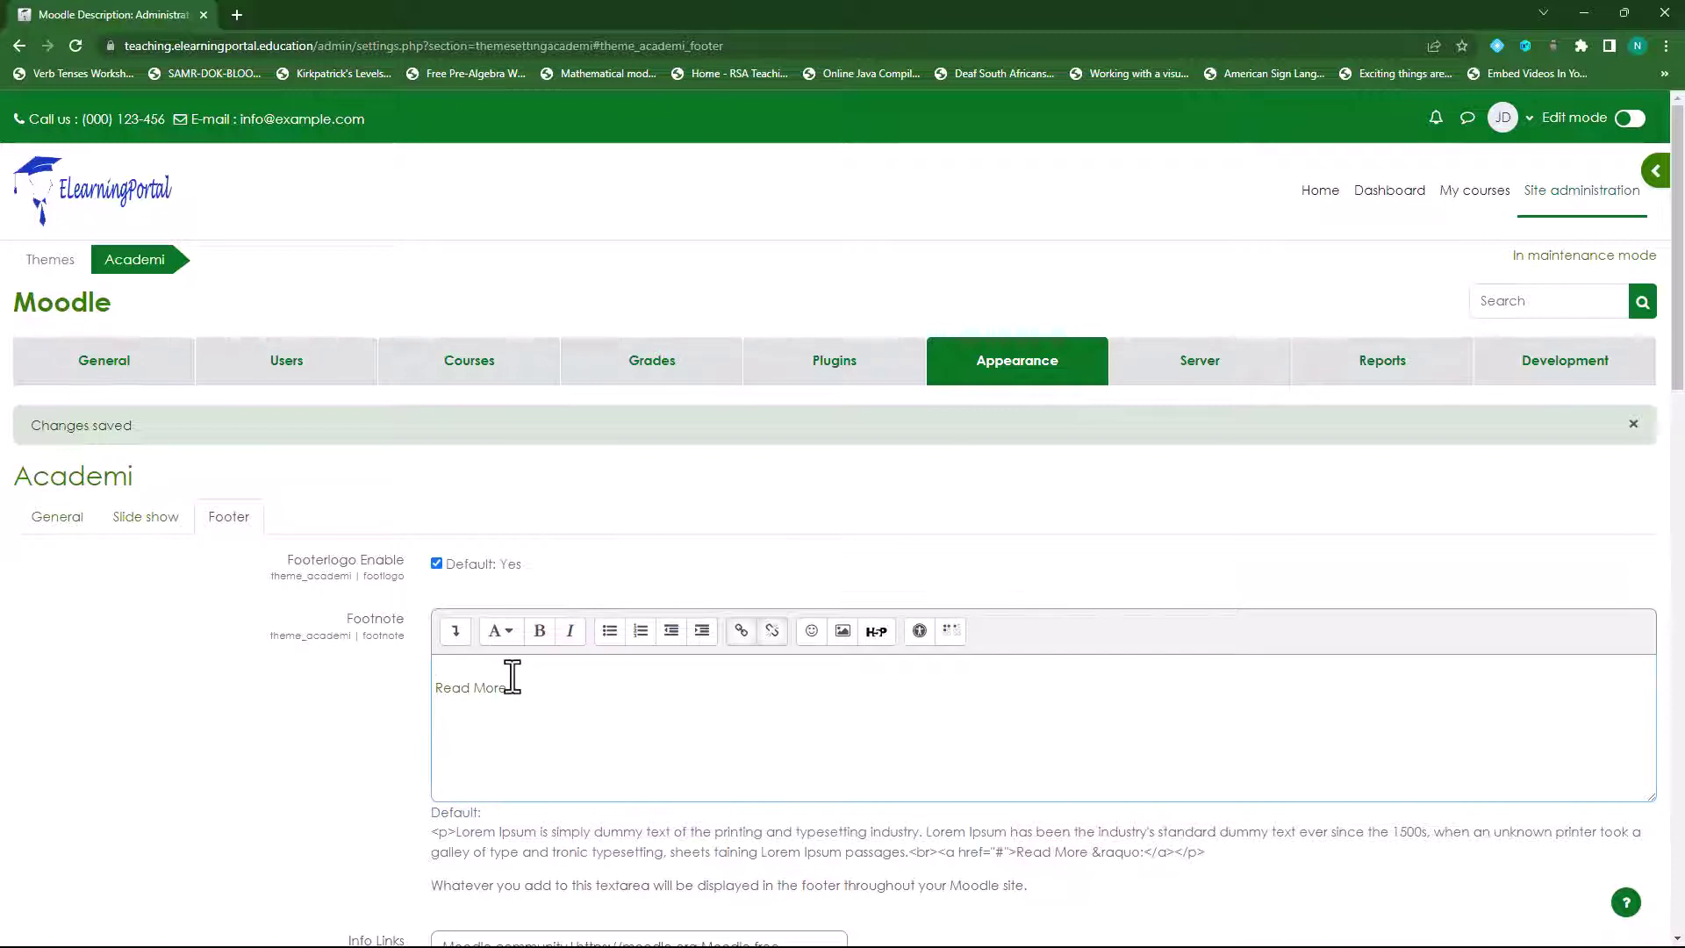
pyautogui.write('This is our elearning platform')
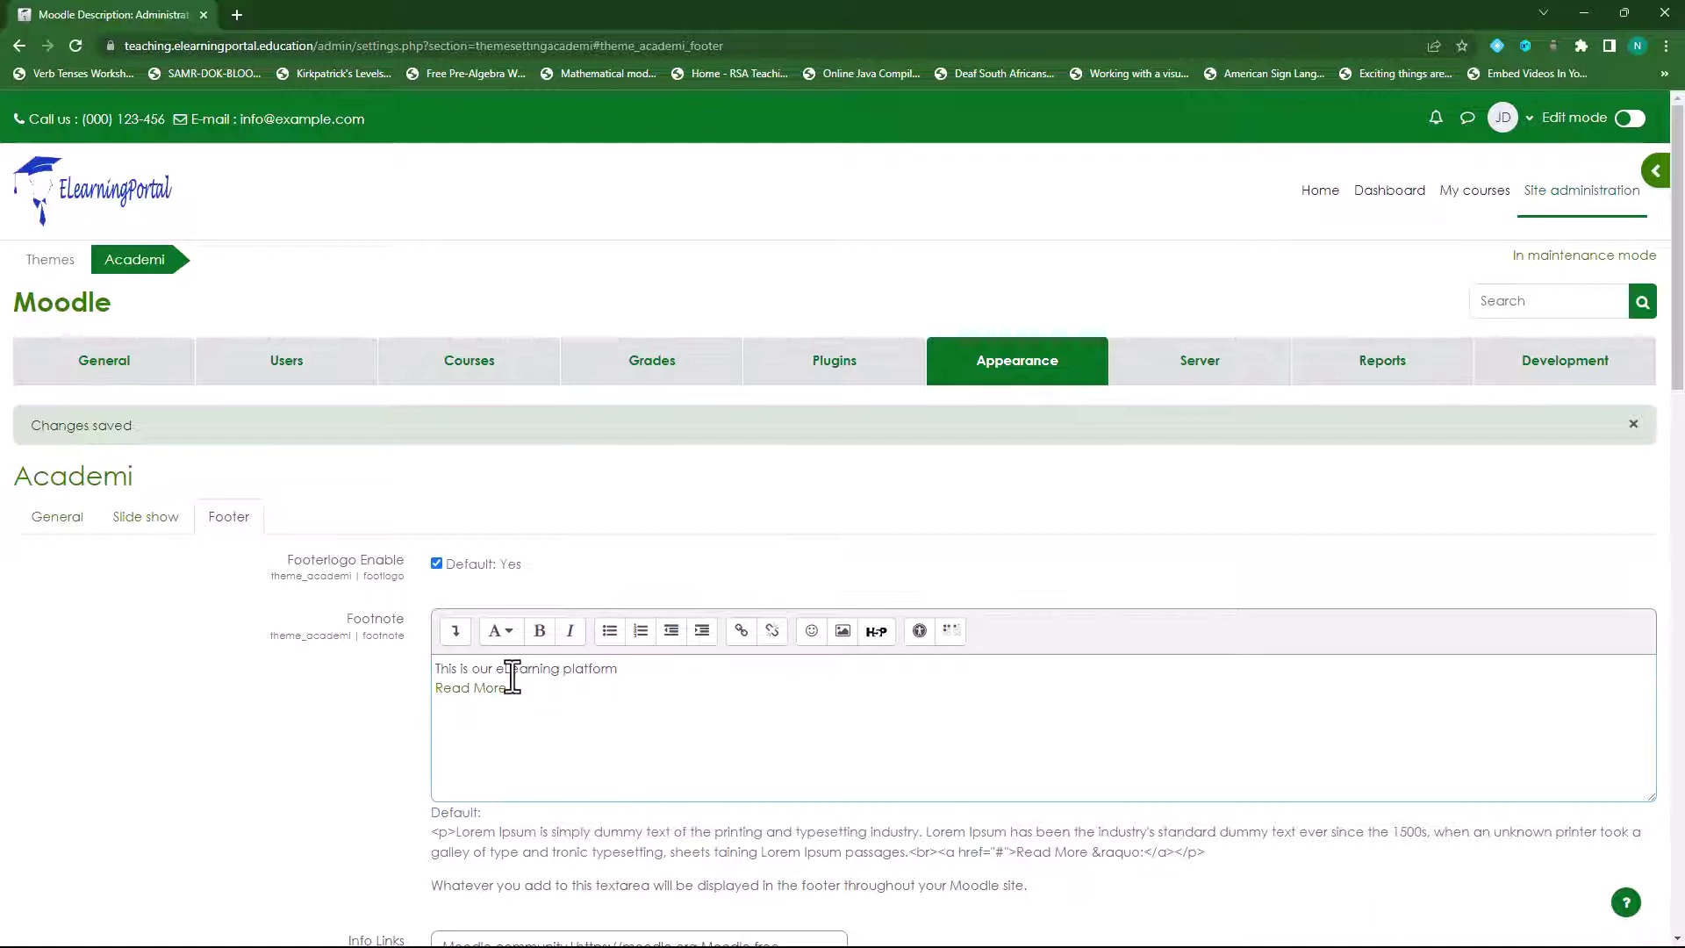
pyautogui.write('.  Here you can access online courses and')
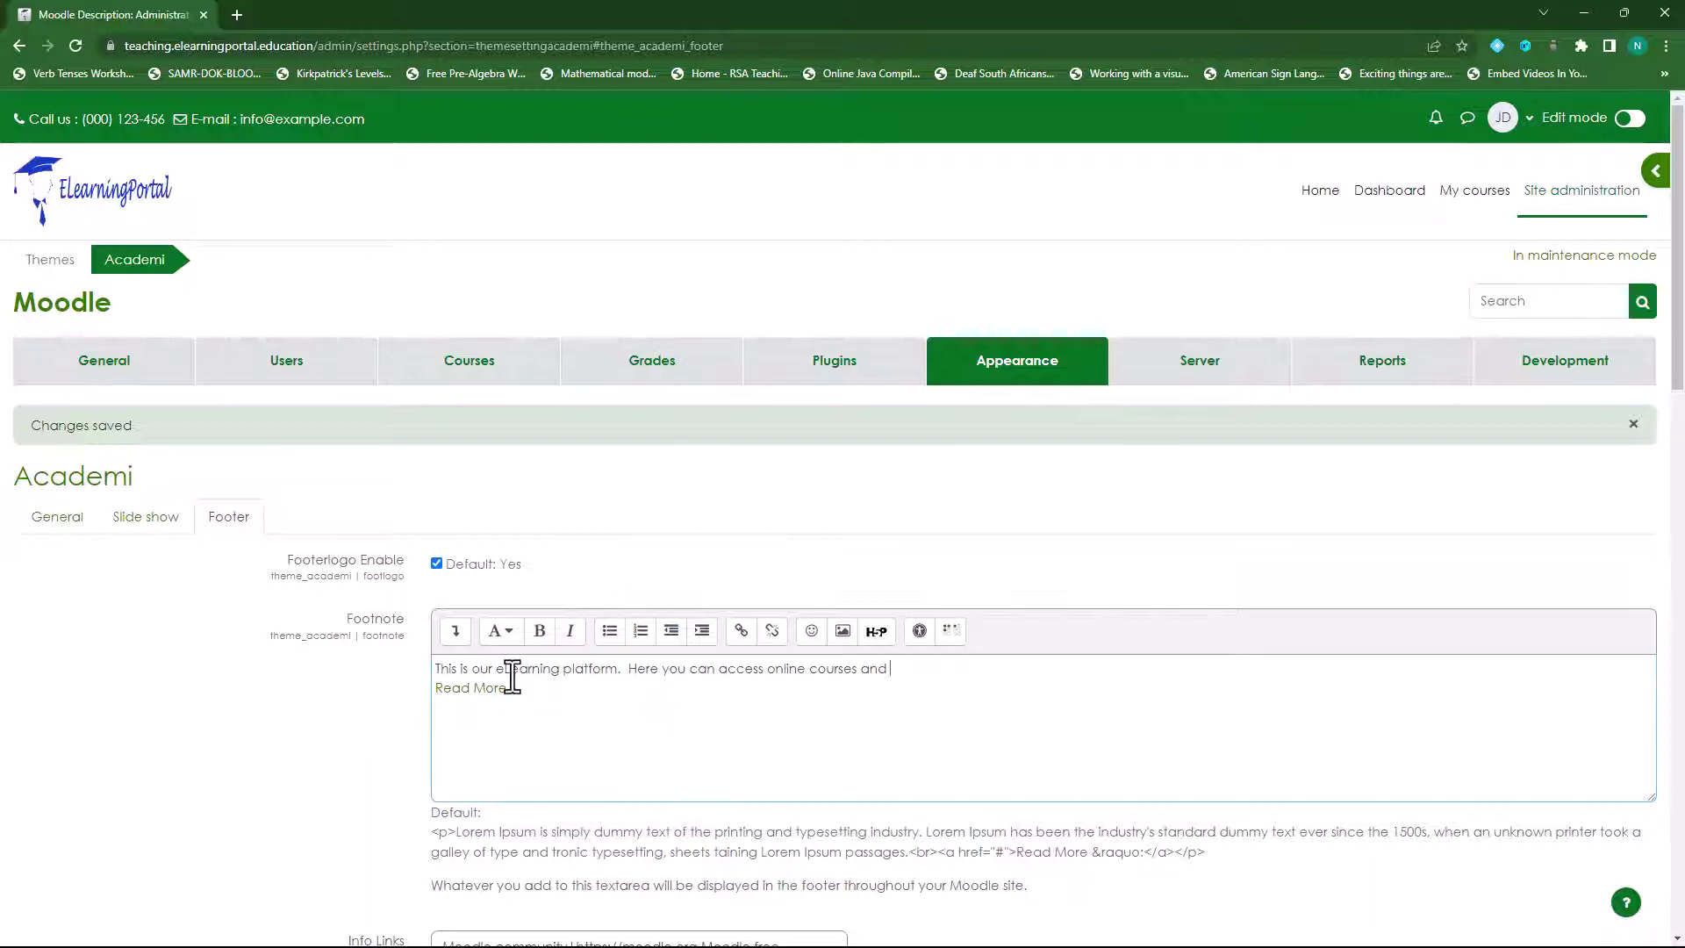
pyautogui.write(' recieve online training.')
# - Correct 'recieve' to 'receive' and delete the 'Read More »' line
pyautogui.rightClick(917, 669)
pyautogui.click(1007, 449)
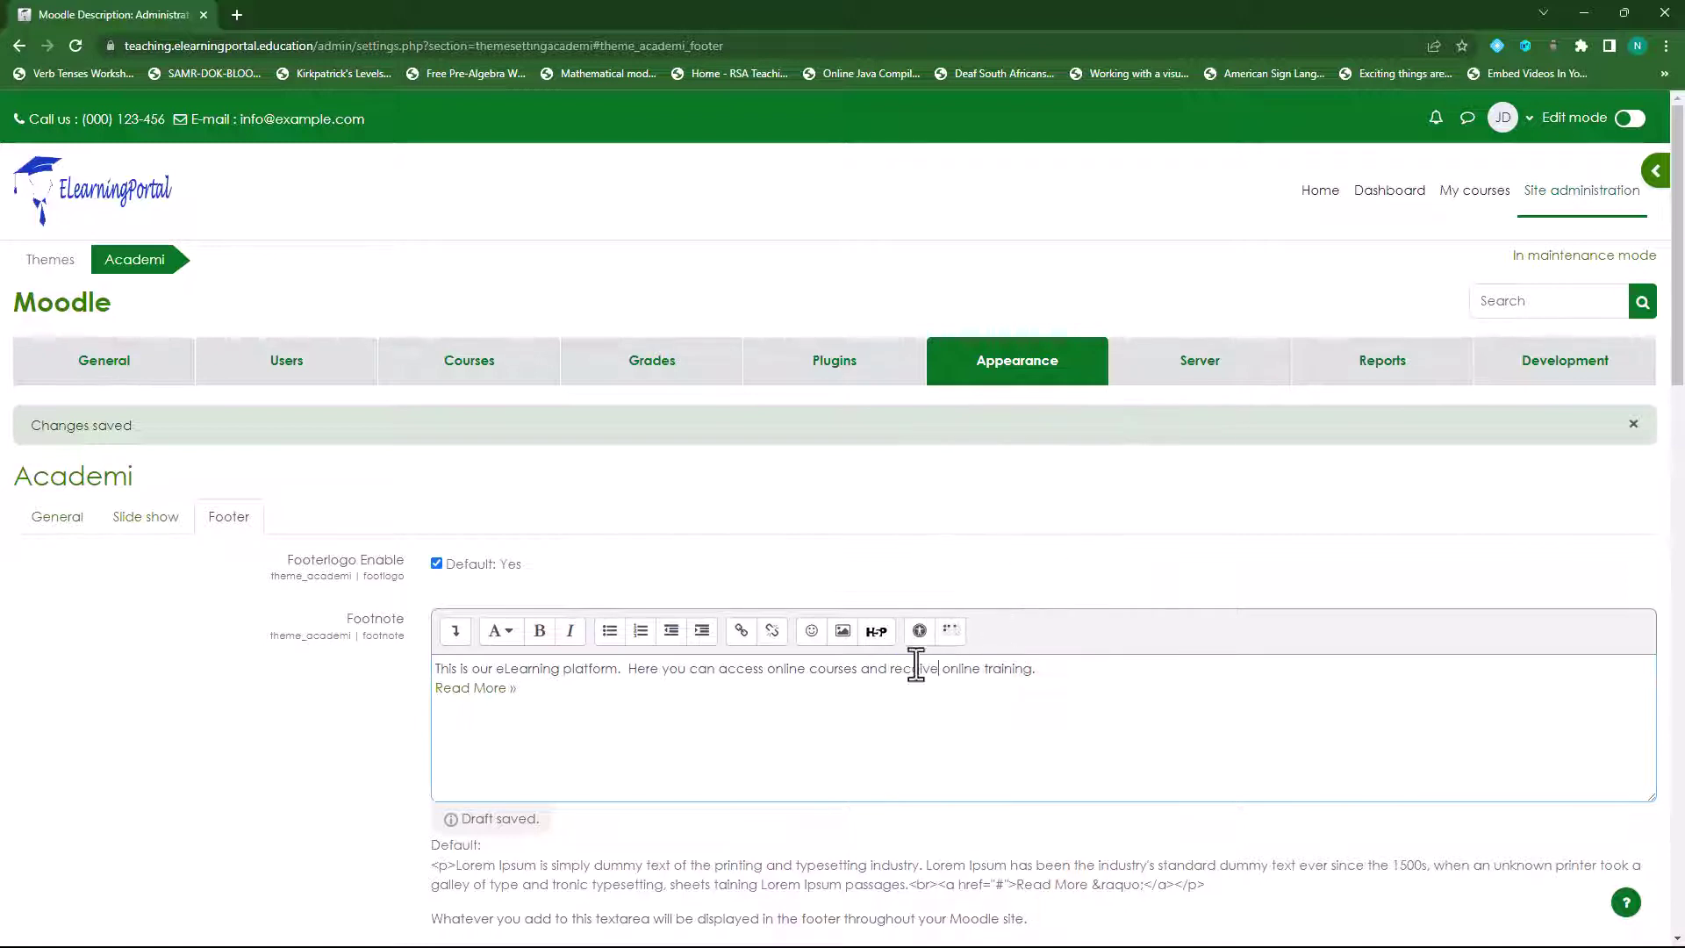
pyautogui.moveTo(527, 690); pyautogui.dragTo(434, 688)
pyautogui.press('BackSpace')
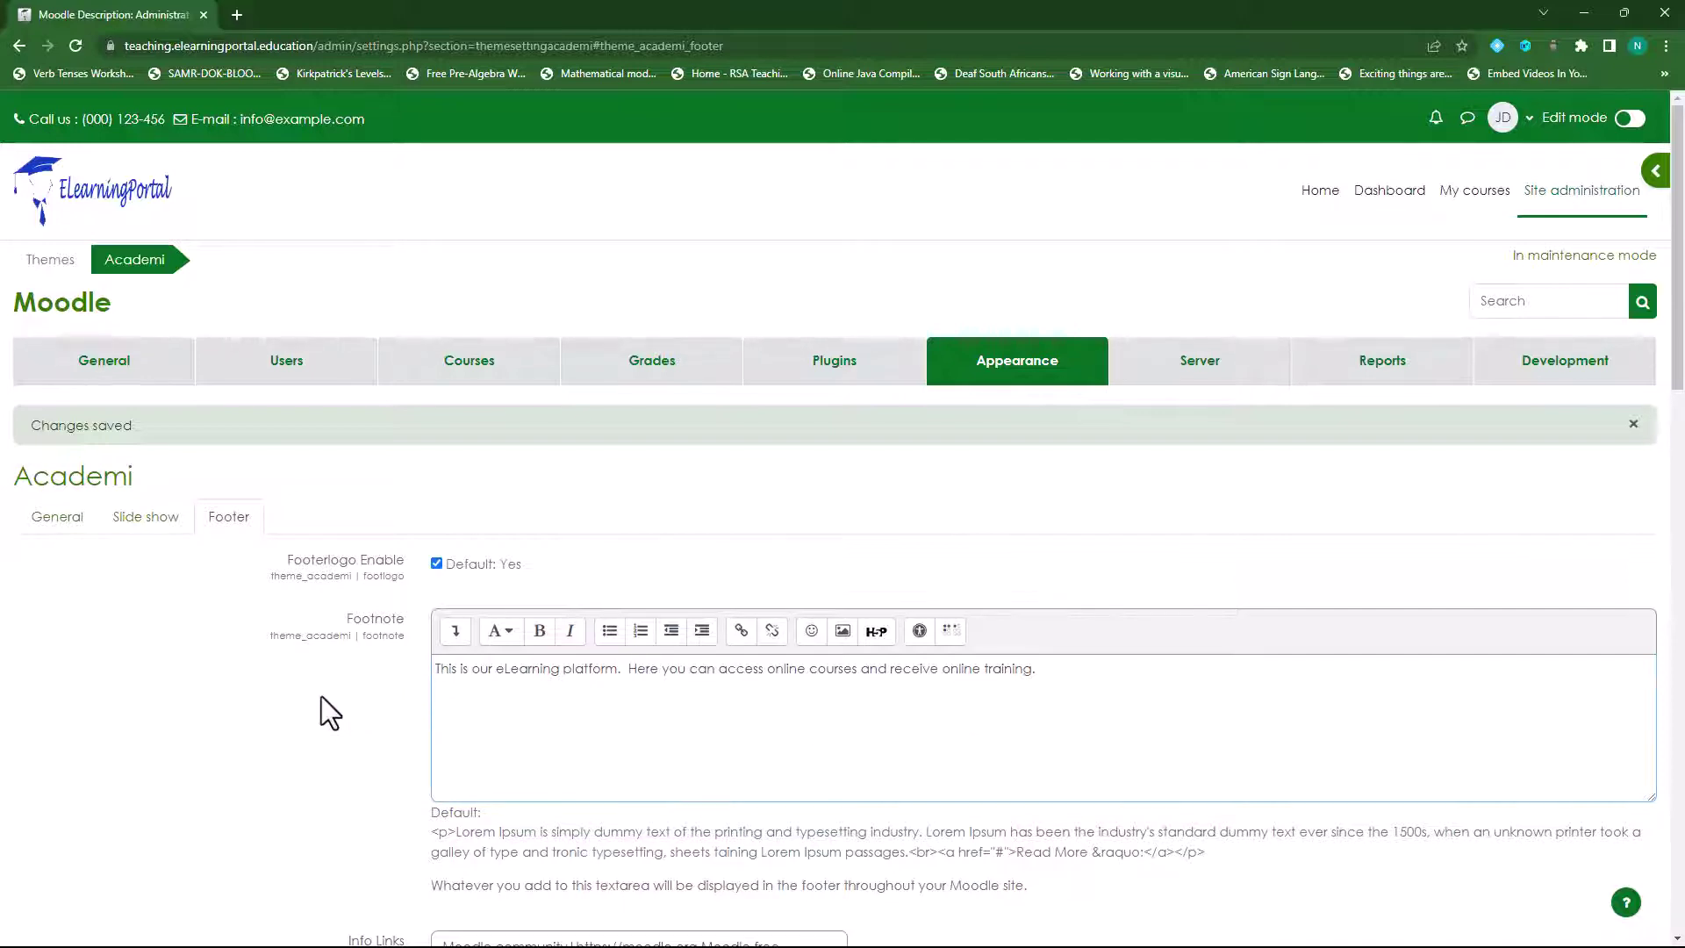
pyautogui.scroll(-5, 298, 619)
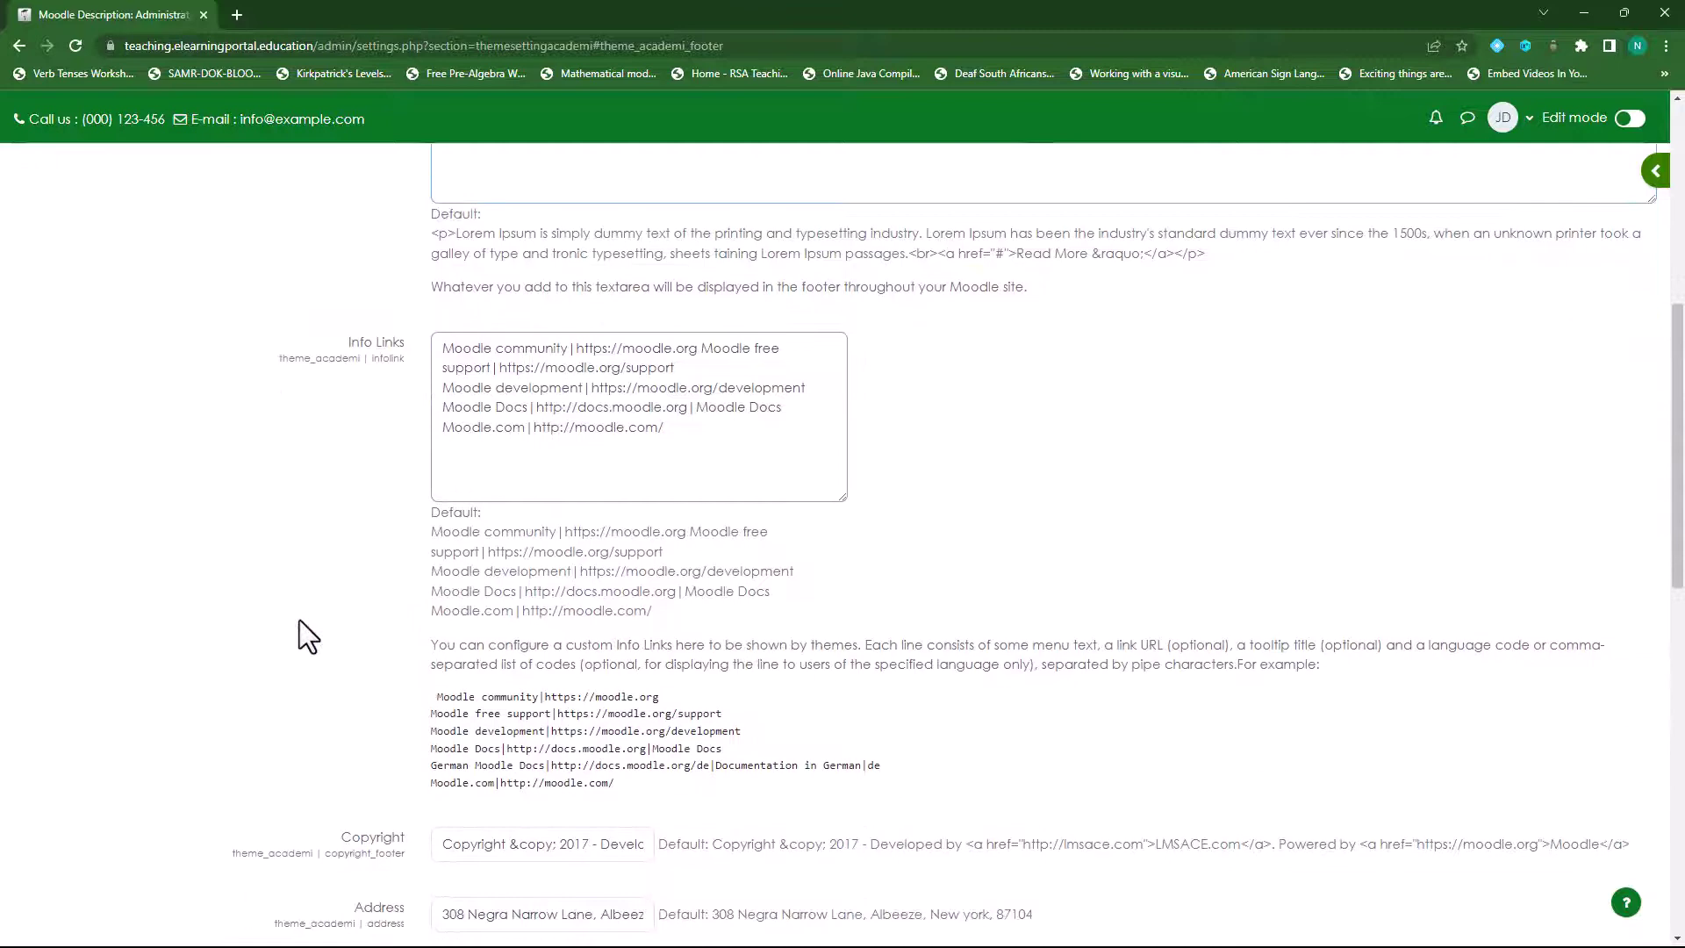
pyautogui.scroll(-10, 298, 620)
# - Save the new footnote and return to the Footer settings
pyautogui.click(493, 513)
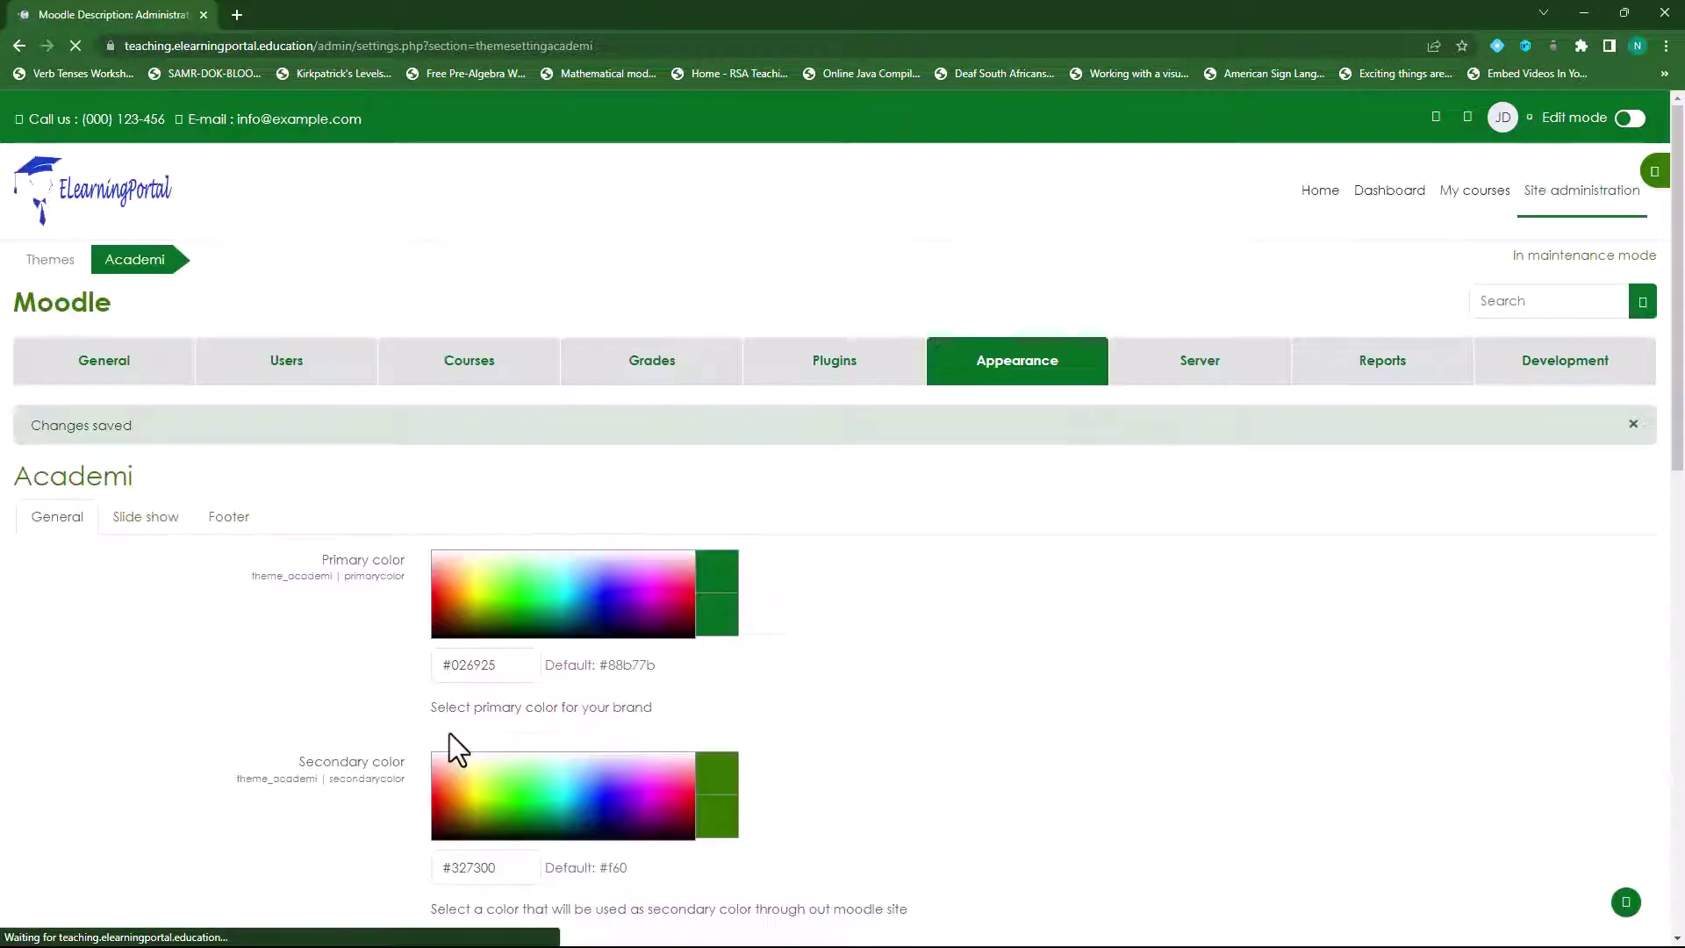
pyautogui.scroll(-15, 213, 693)
pyautogui.scroll(-3, 232, 702)
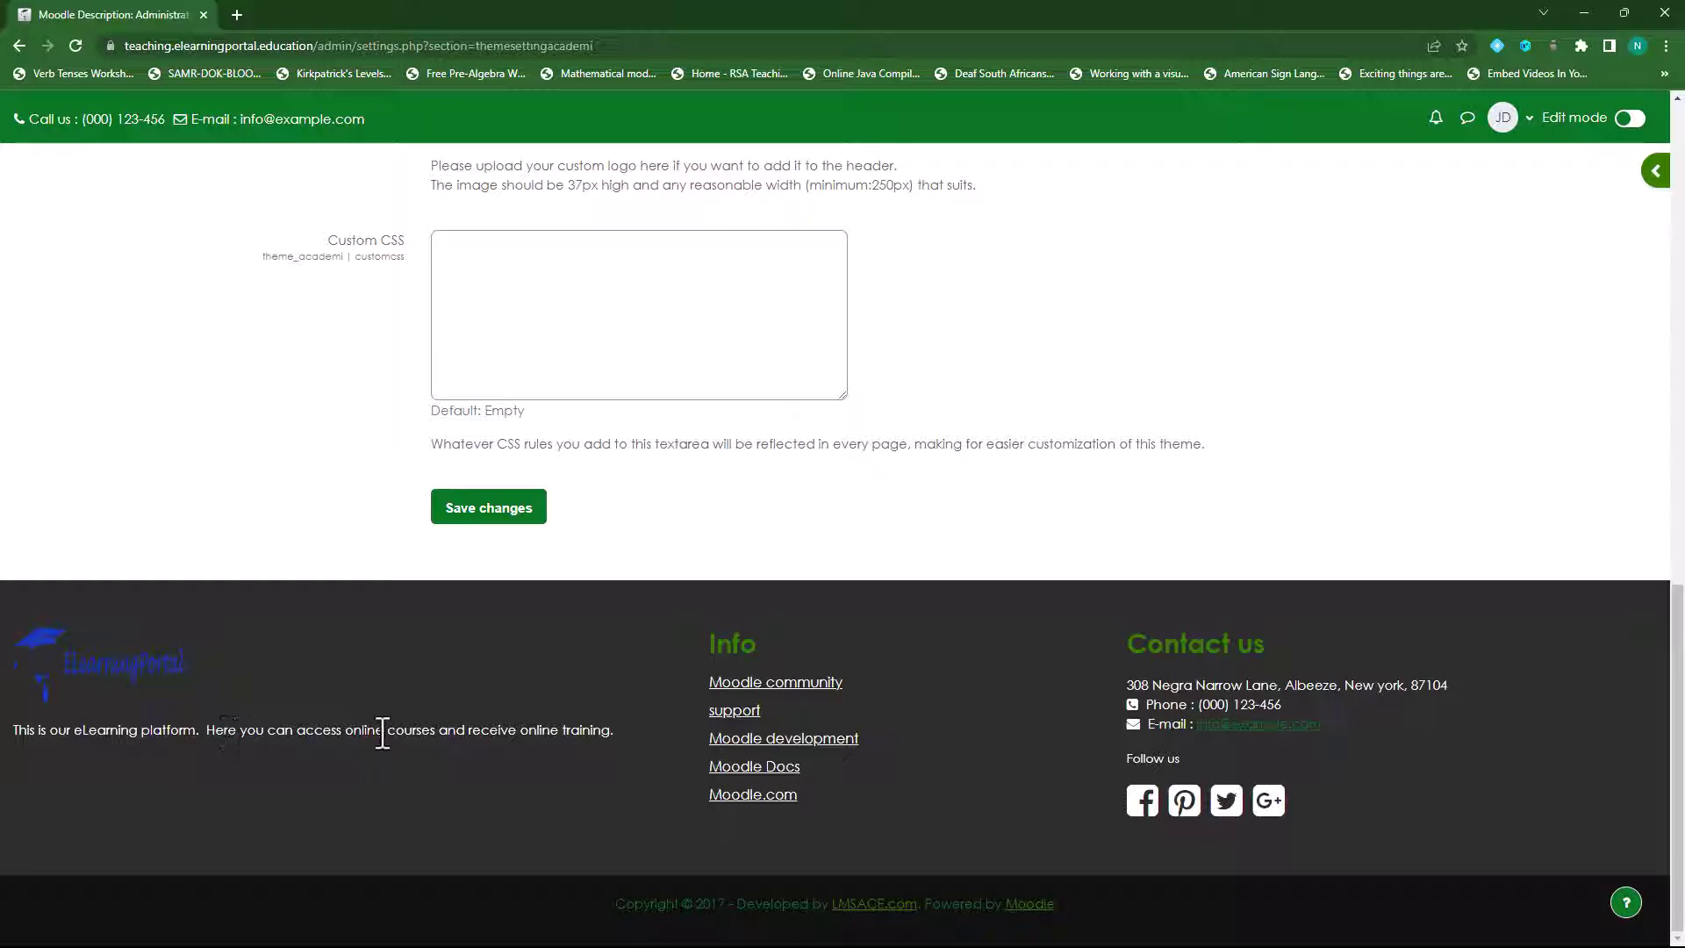
pyautogui.scroll(8, 418, 654)
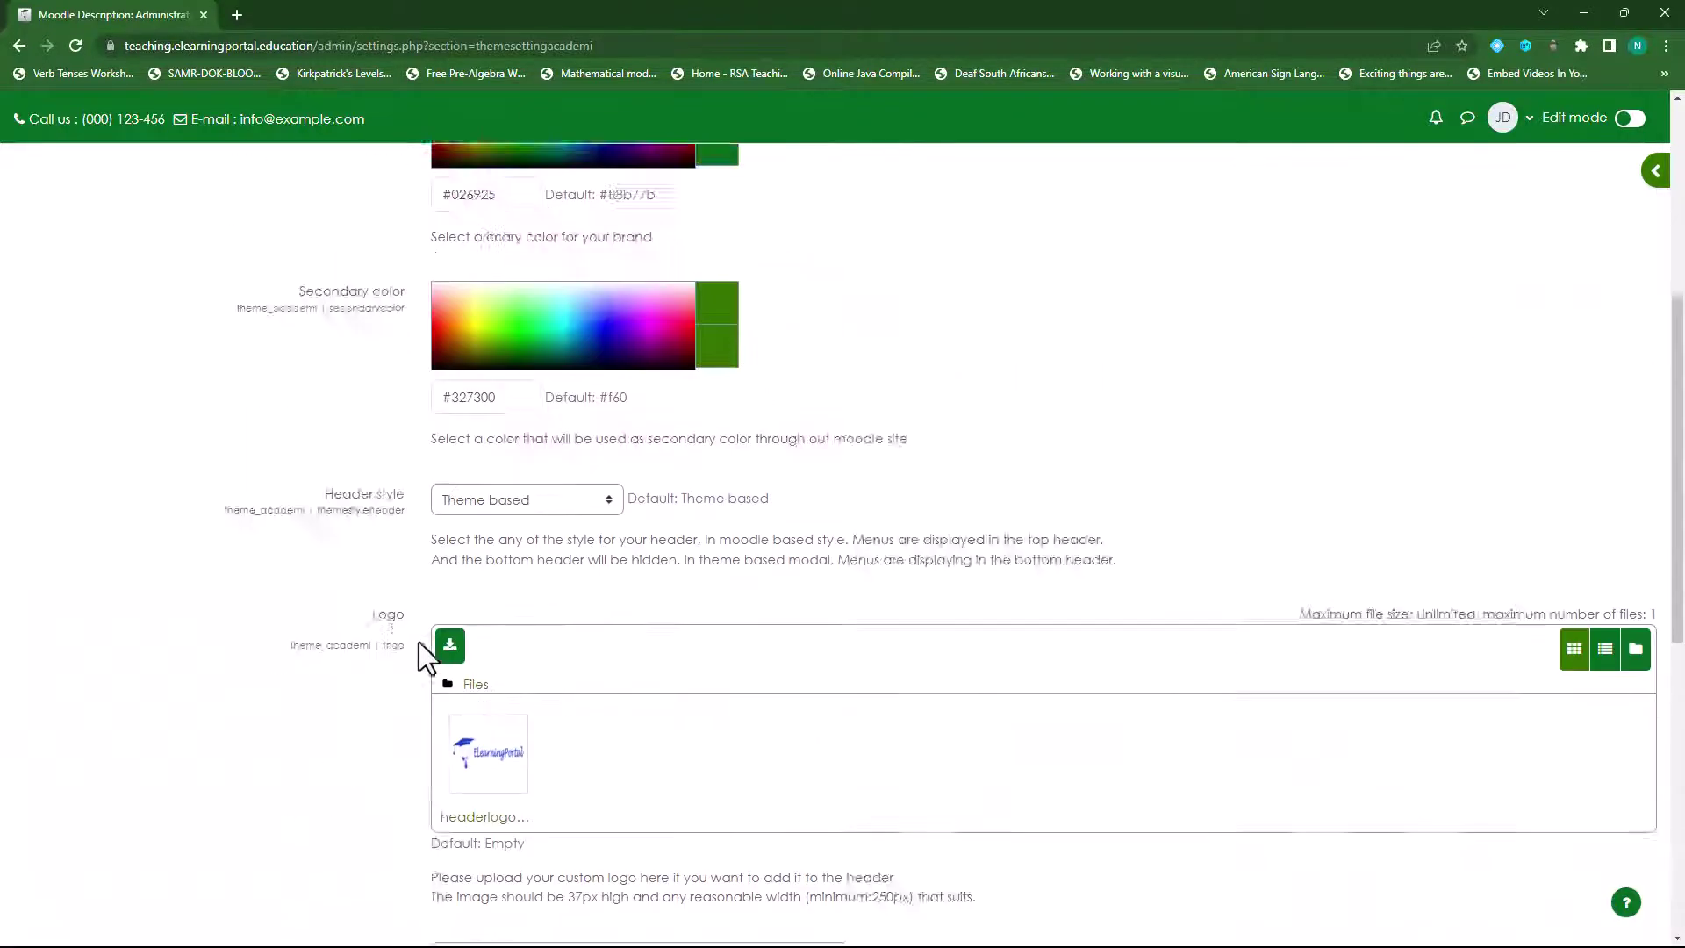
pyautogui.scroll(5, 418, 641)
pyautogui.click(231, 519)
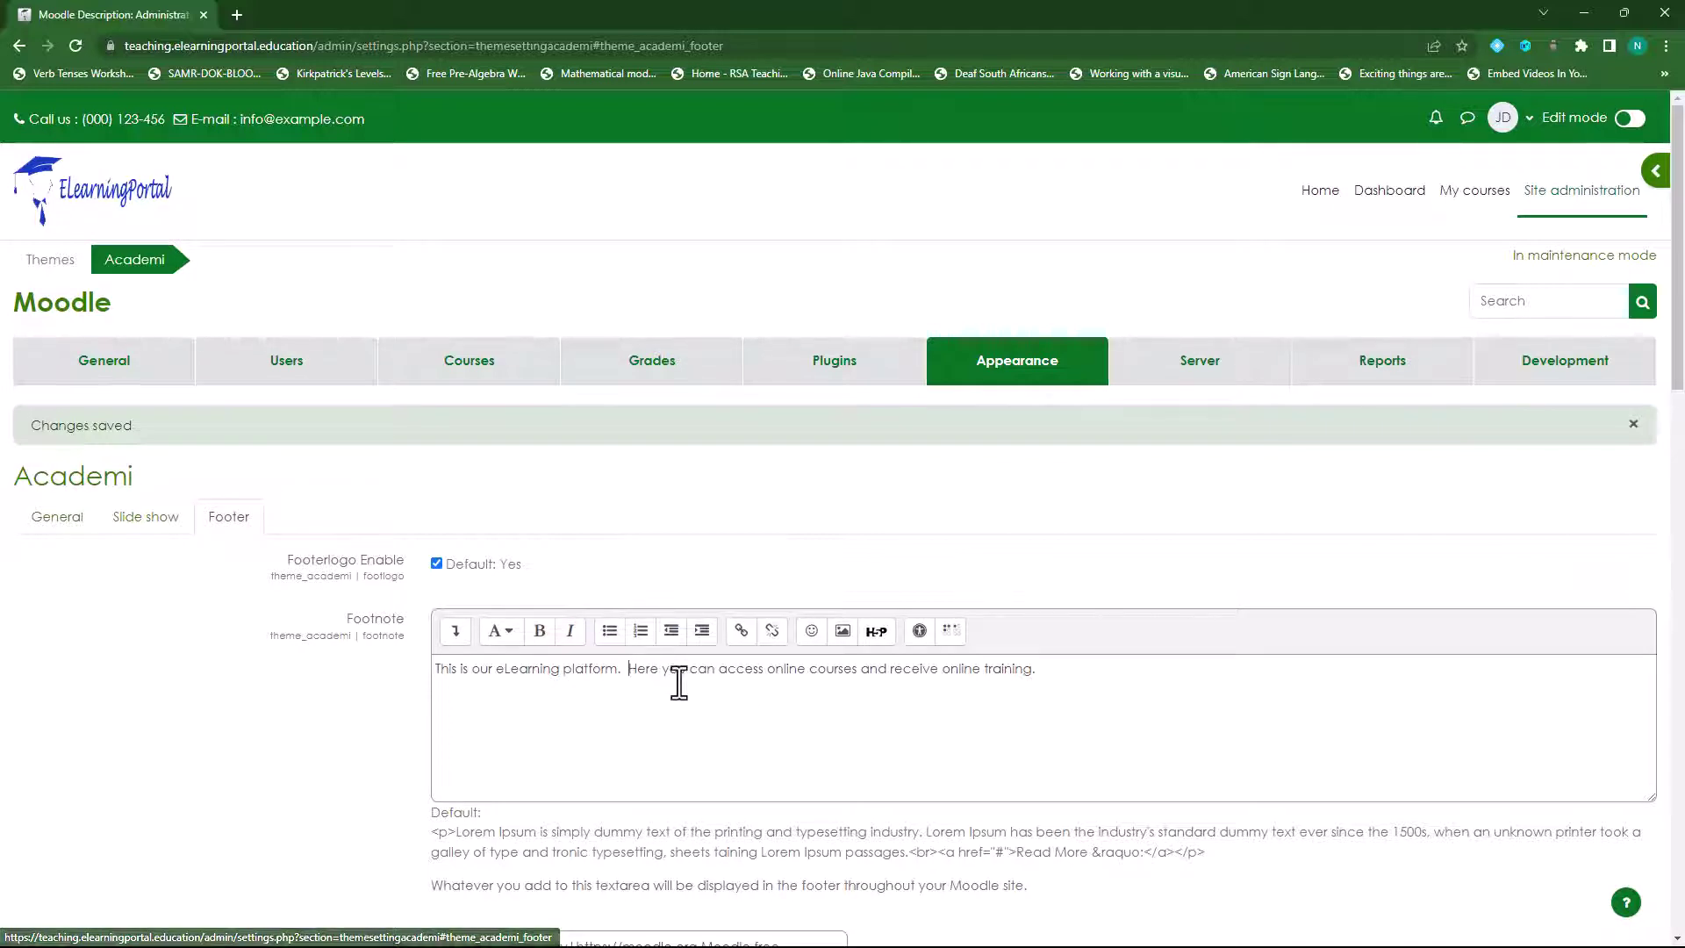
# - Break the footnote before 'Here' into a second paragraph and save
pyautogui.press('Return')
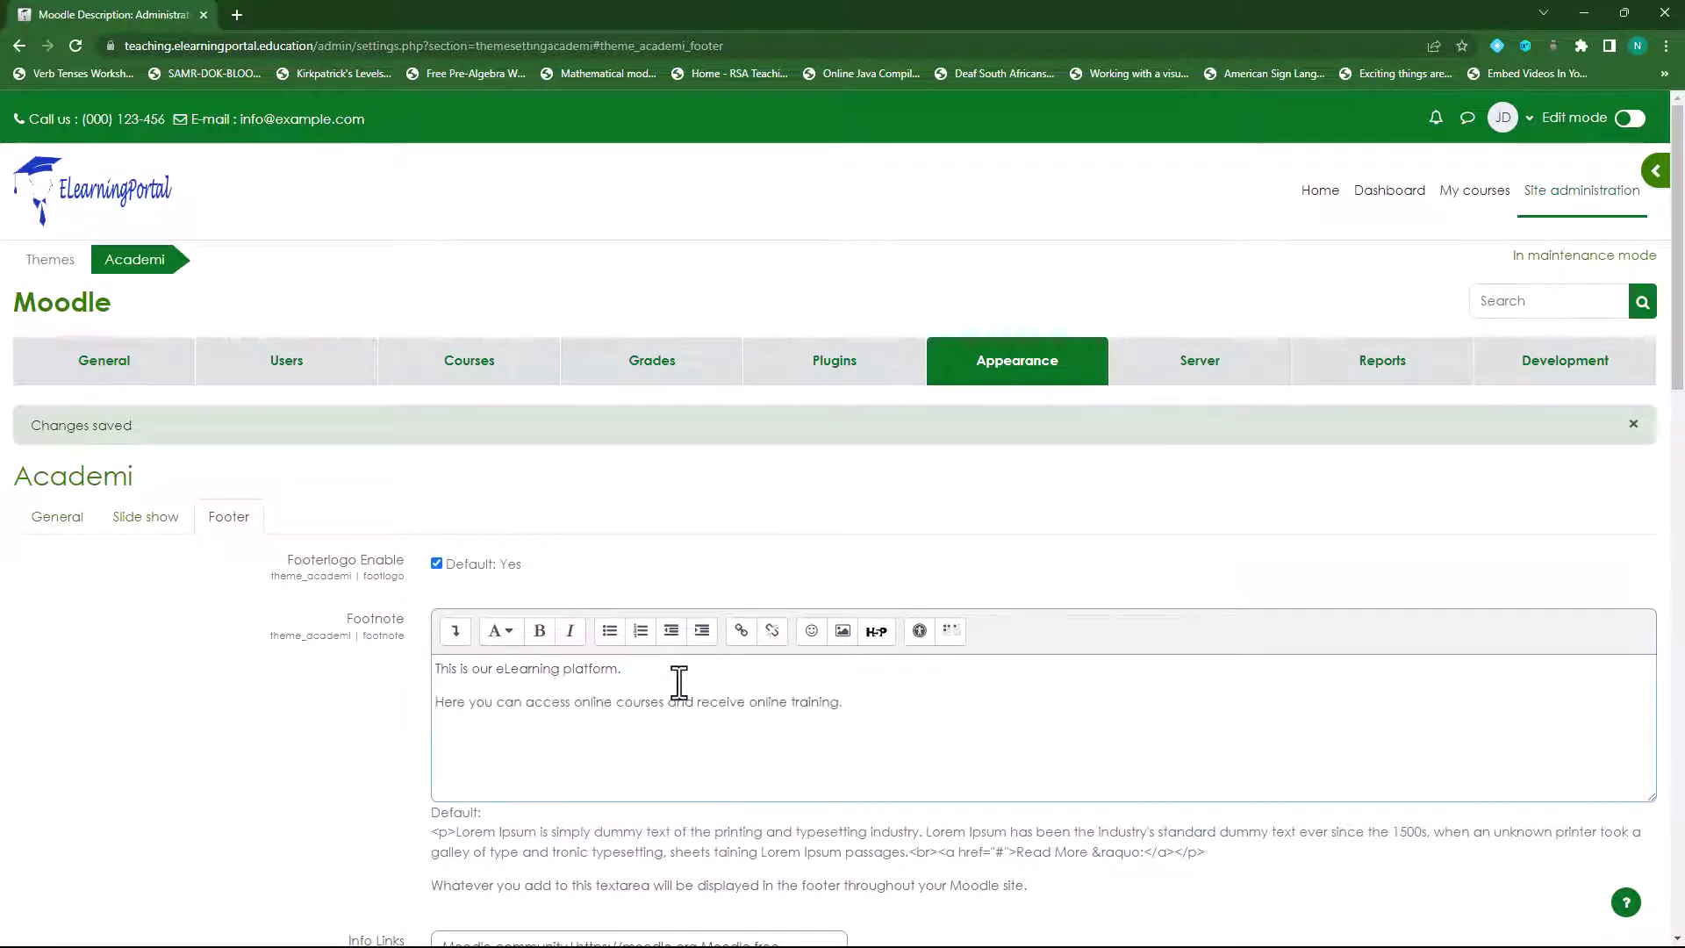
pyautogui.scroll(-20, 330, 728)
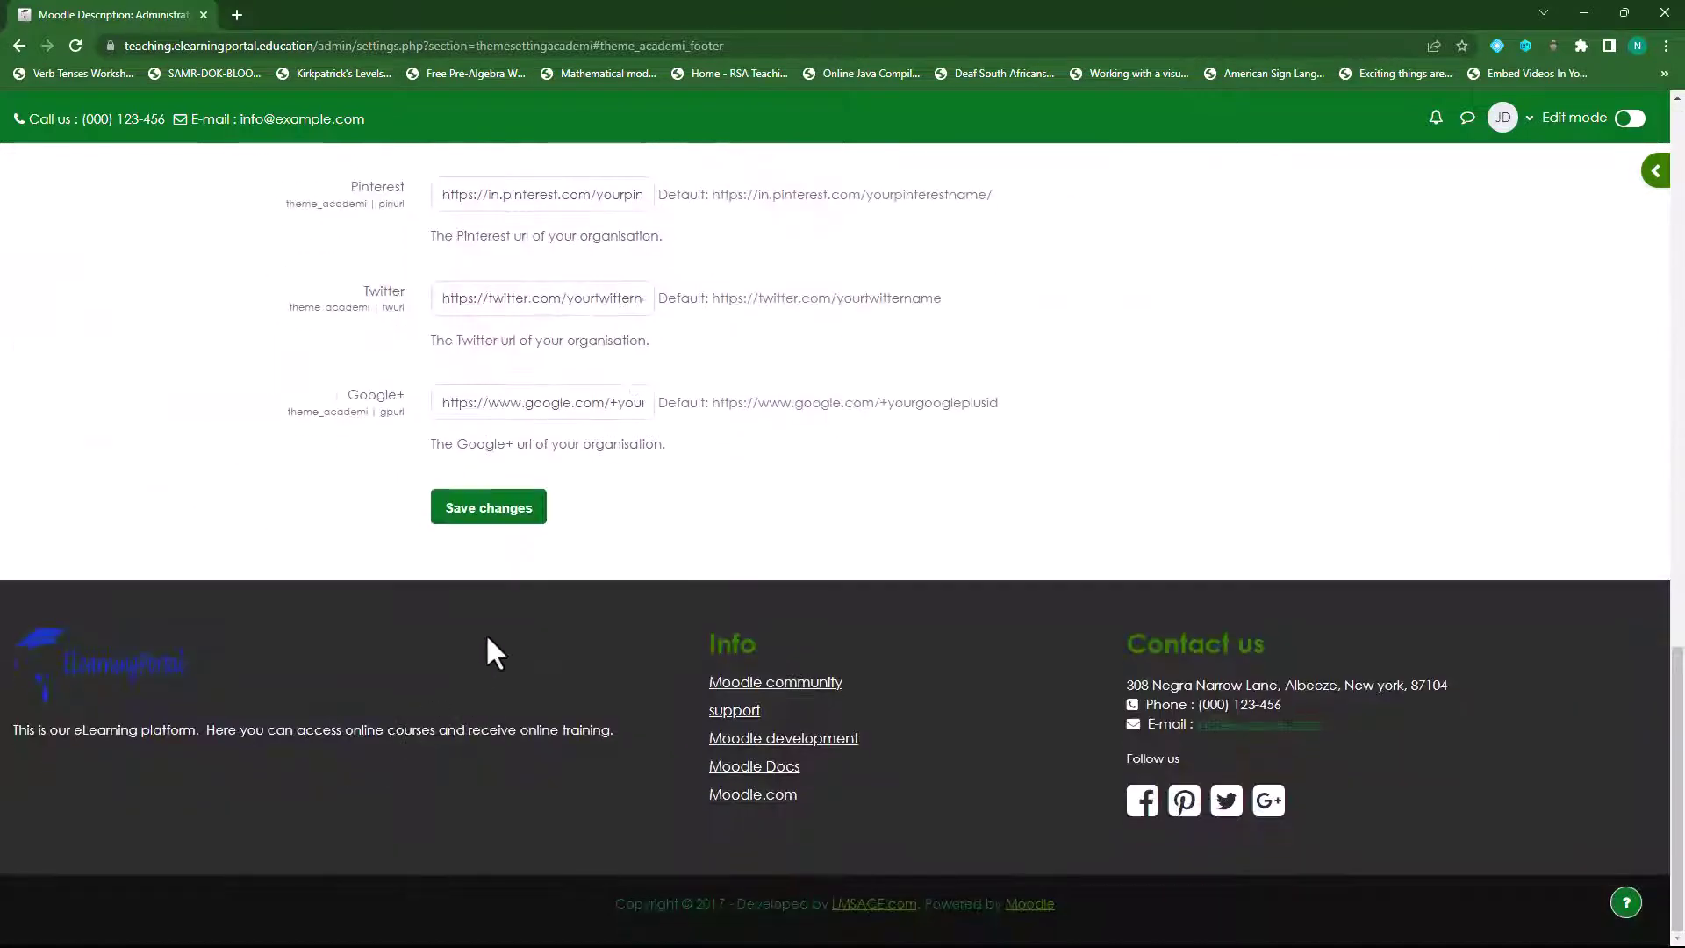
pyautogui.click(485, 518)
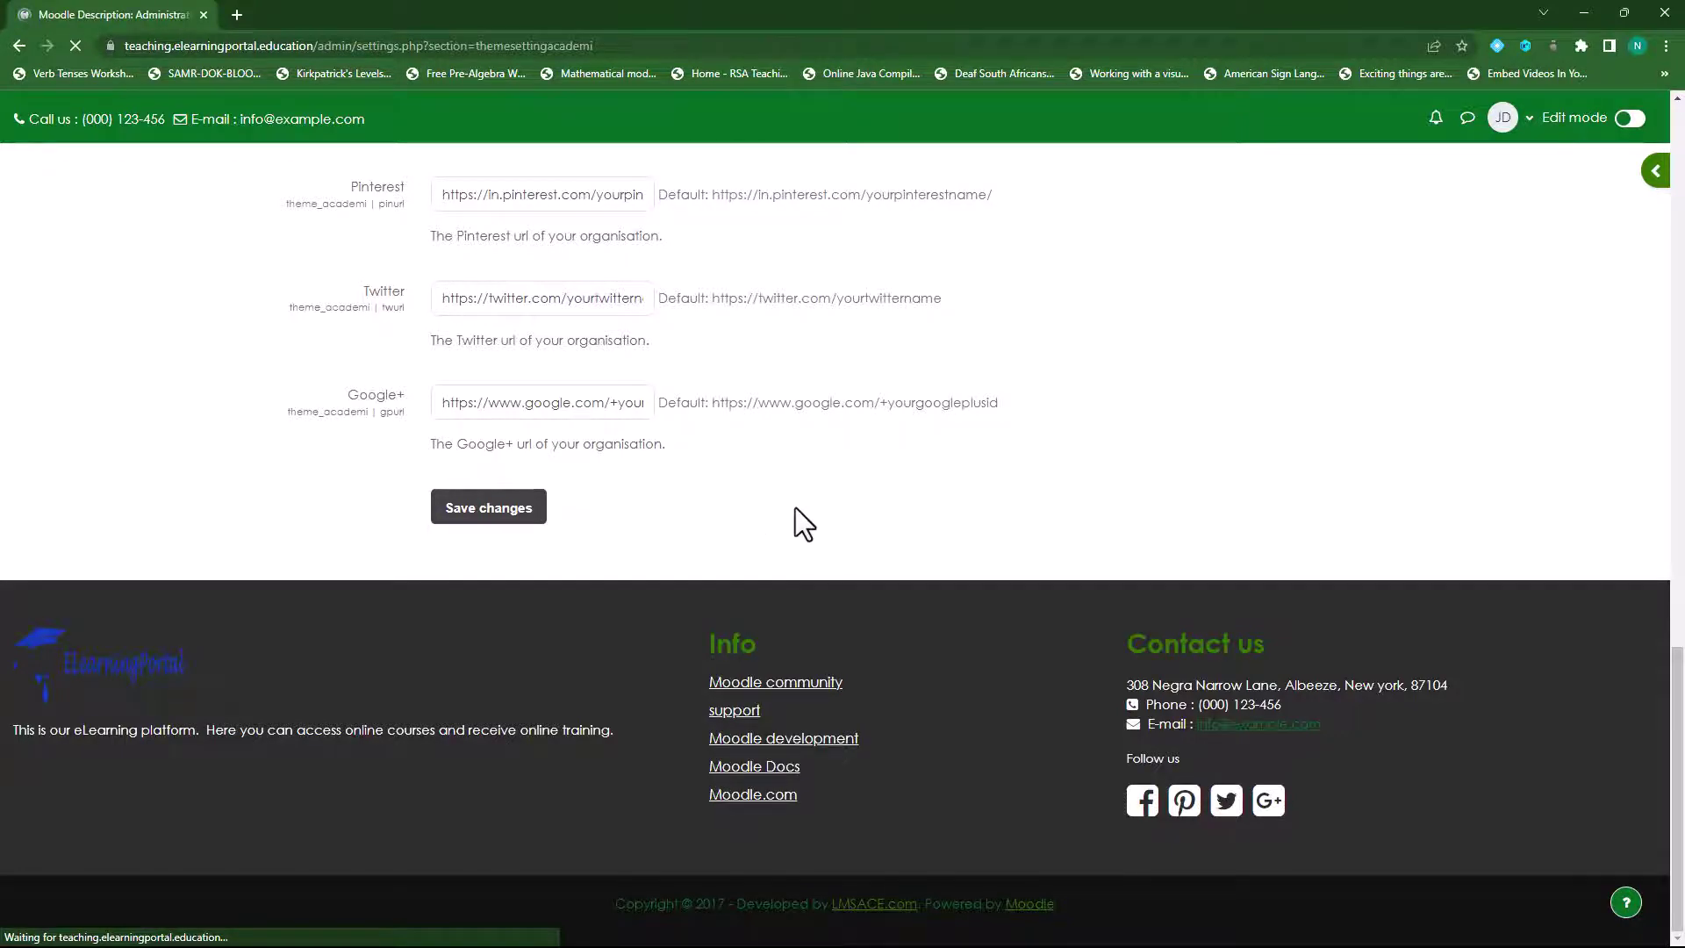
pyautogui.scroll(-5, 276, 593)
pyautogui.scroll(-7, 276, 593)
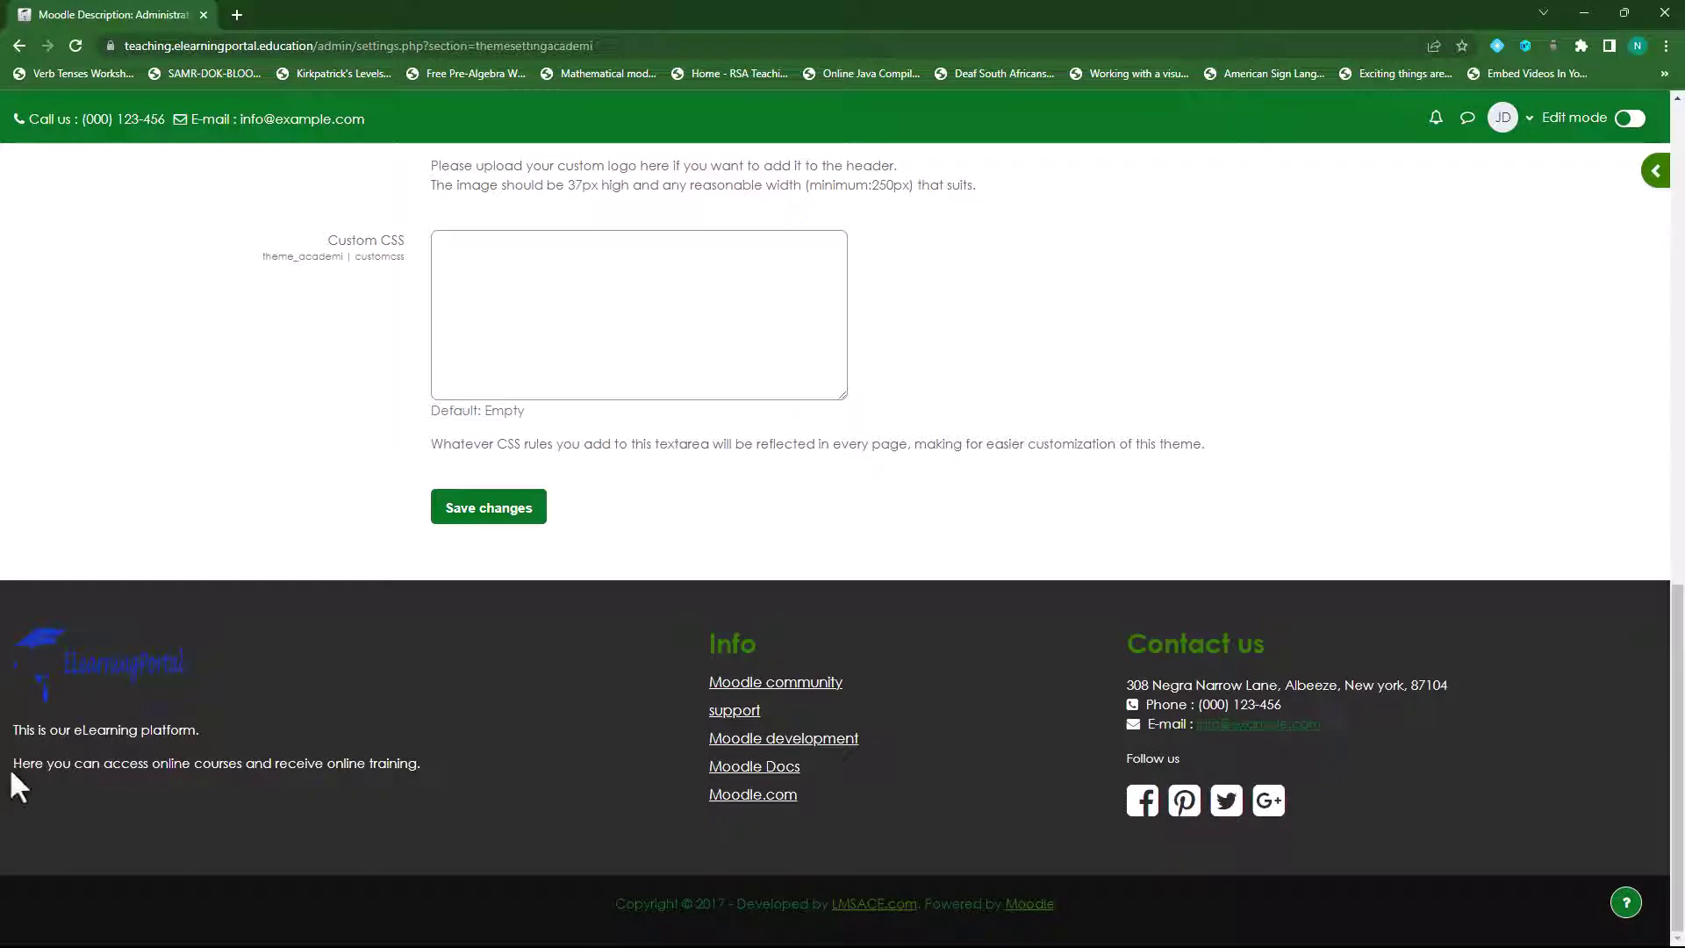
pyautogui.scroll(12, 213, 732)
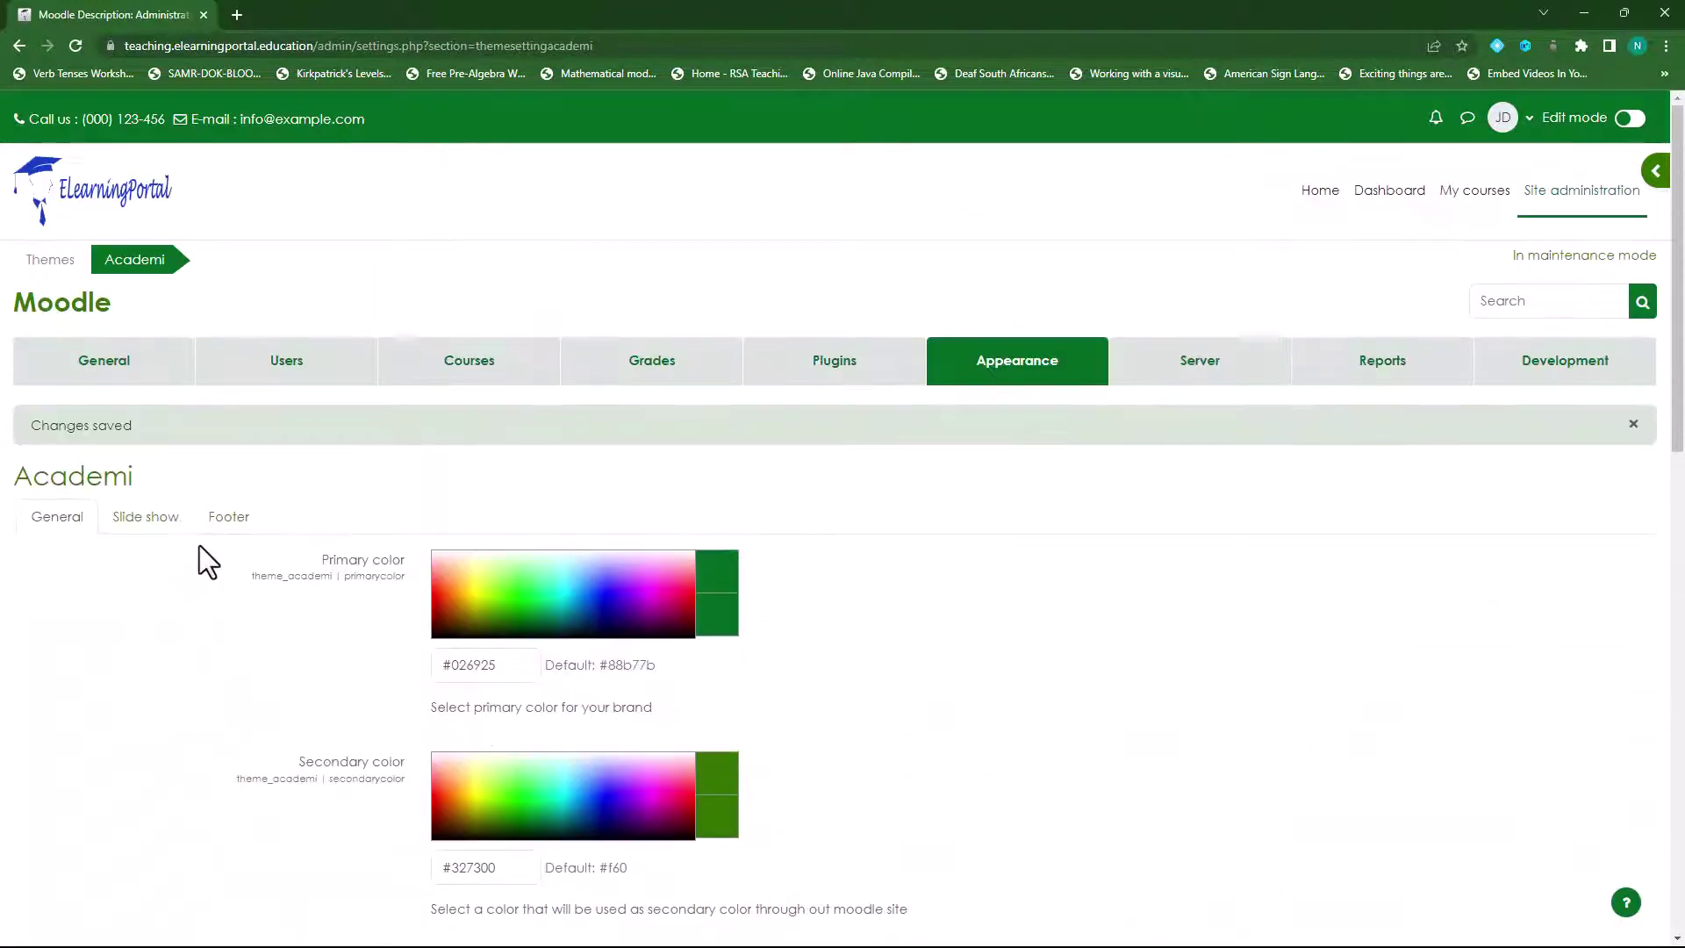
# - Rejoin the footnote, insert a <br> before 'Here' in HTML view, and save
pyautogui.click(226, 519)
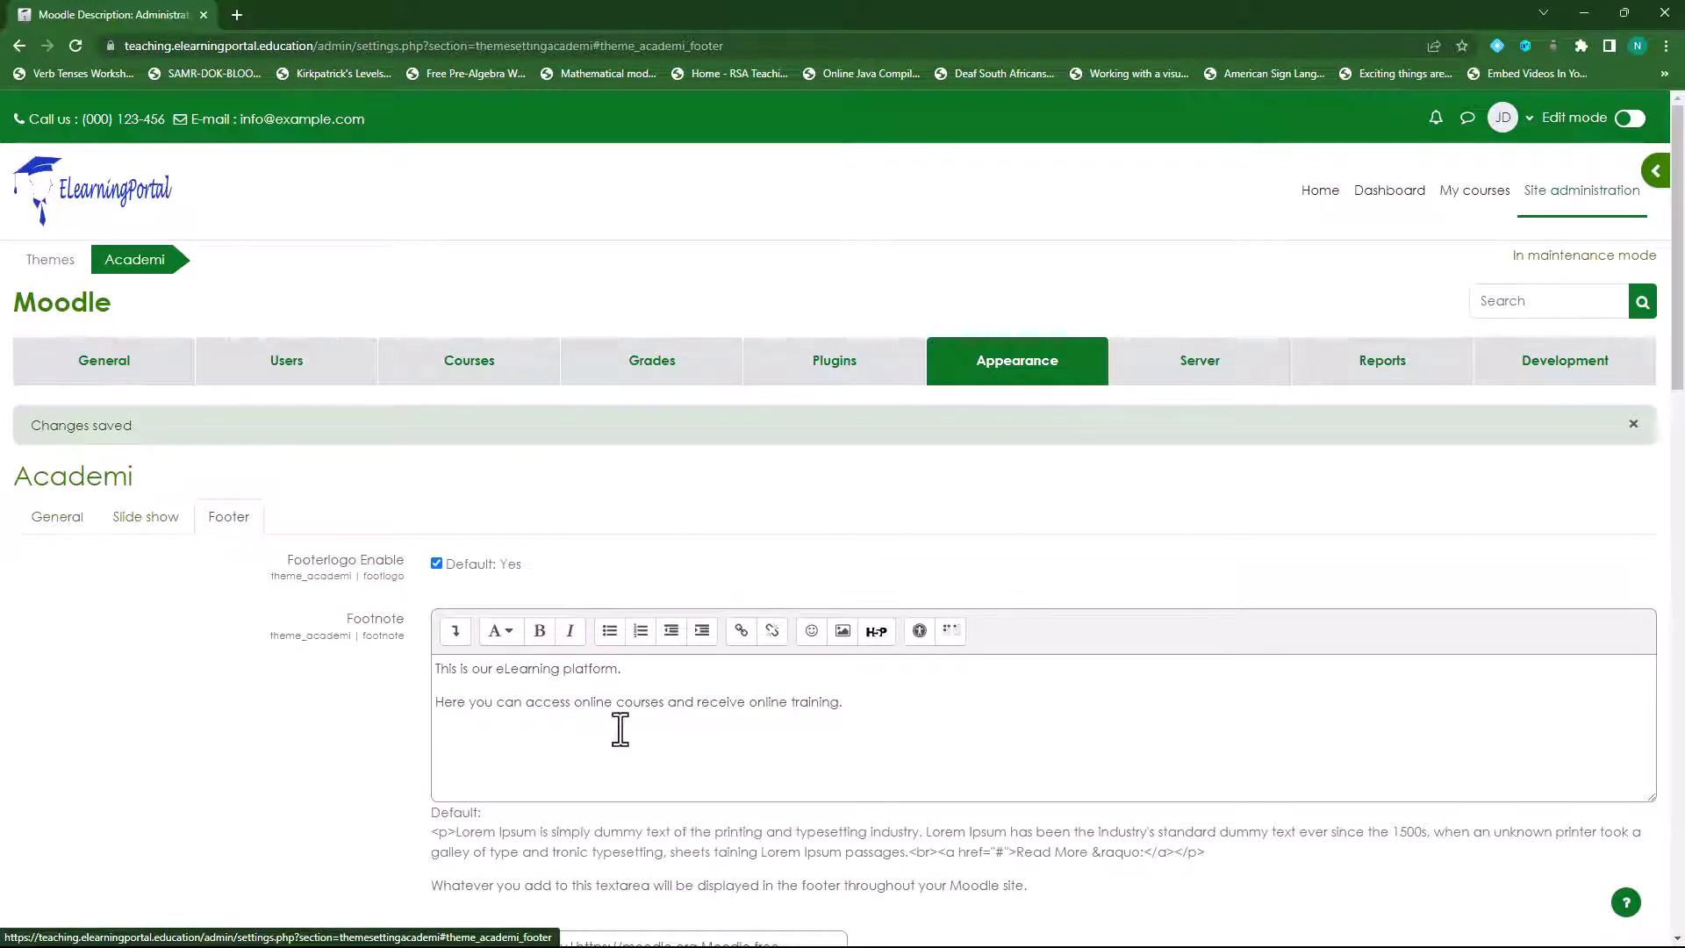
pyautogui.click(438, 702)
pyautogui.press('BackSpace')
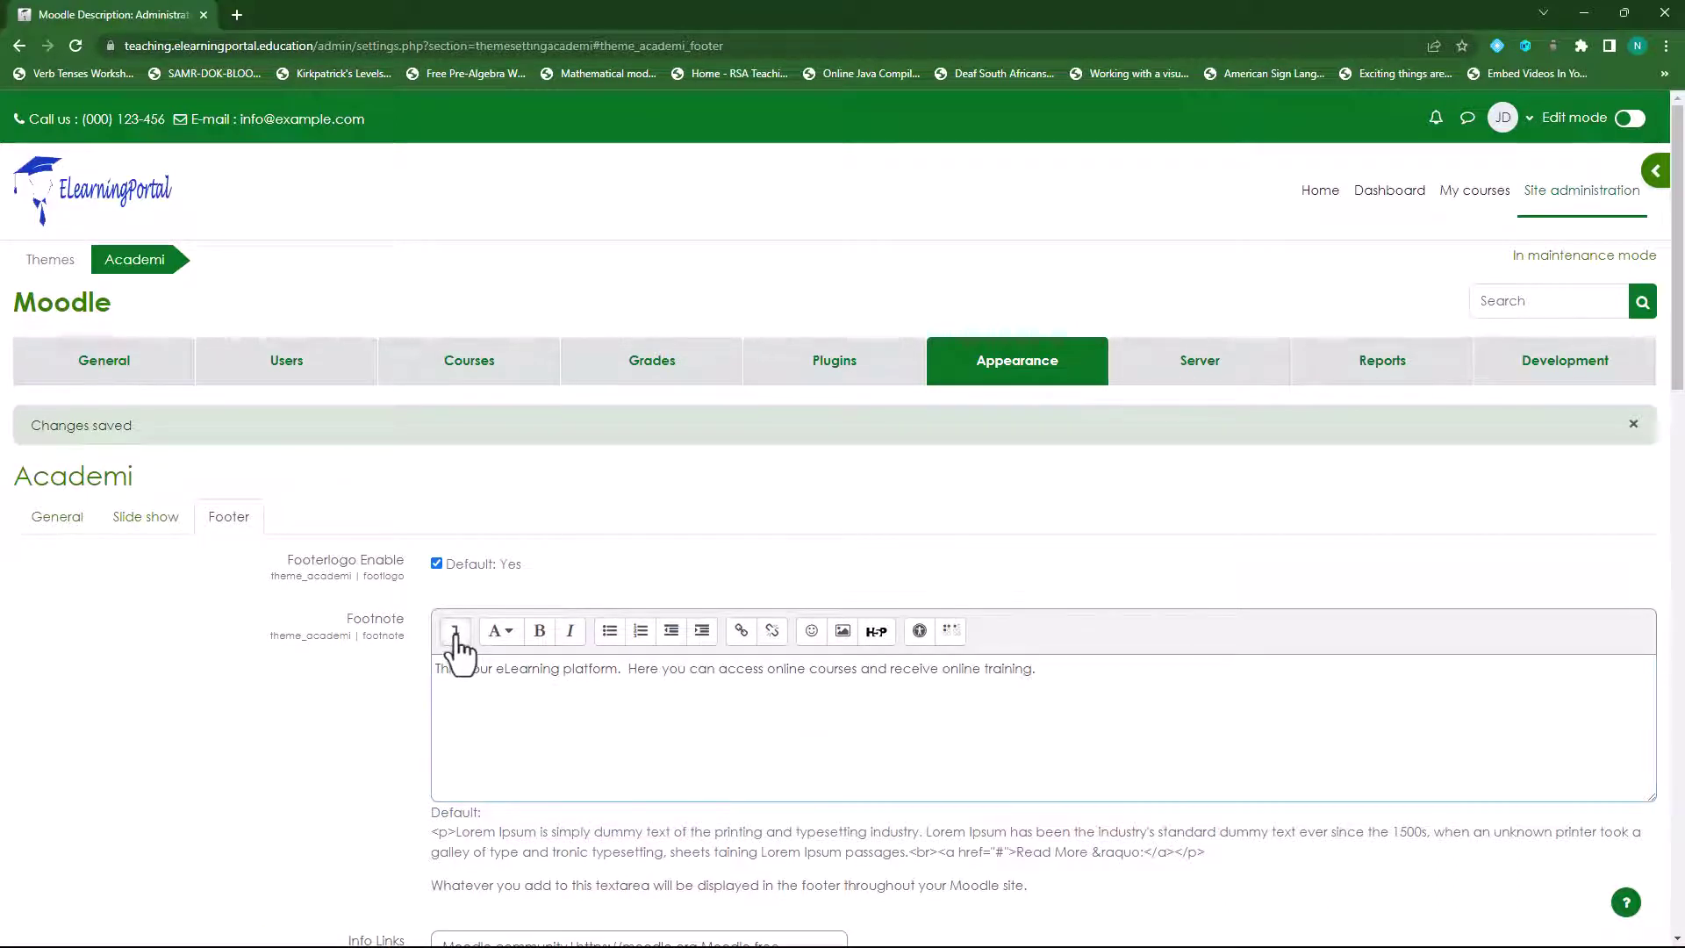
pyautogui.click(455, 631)
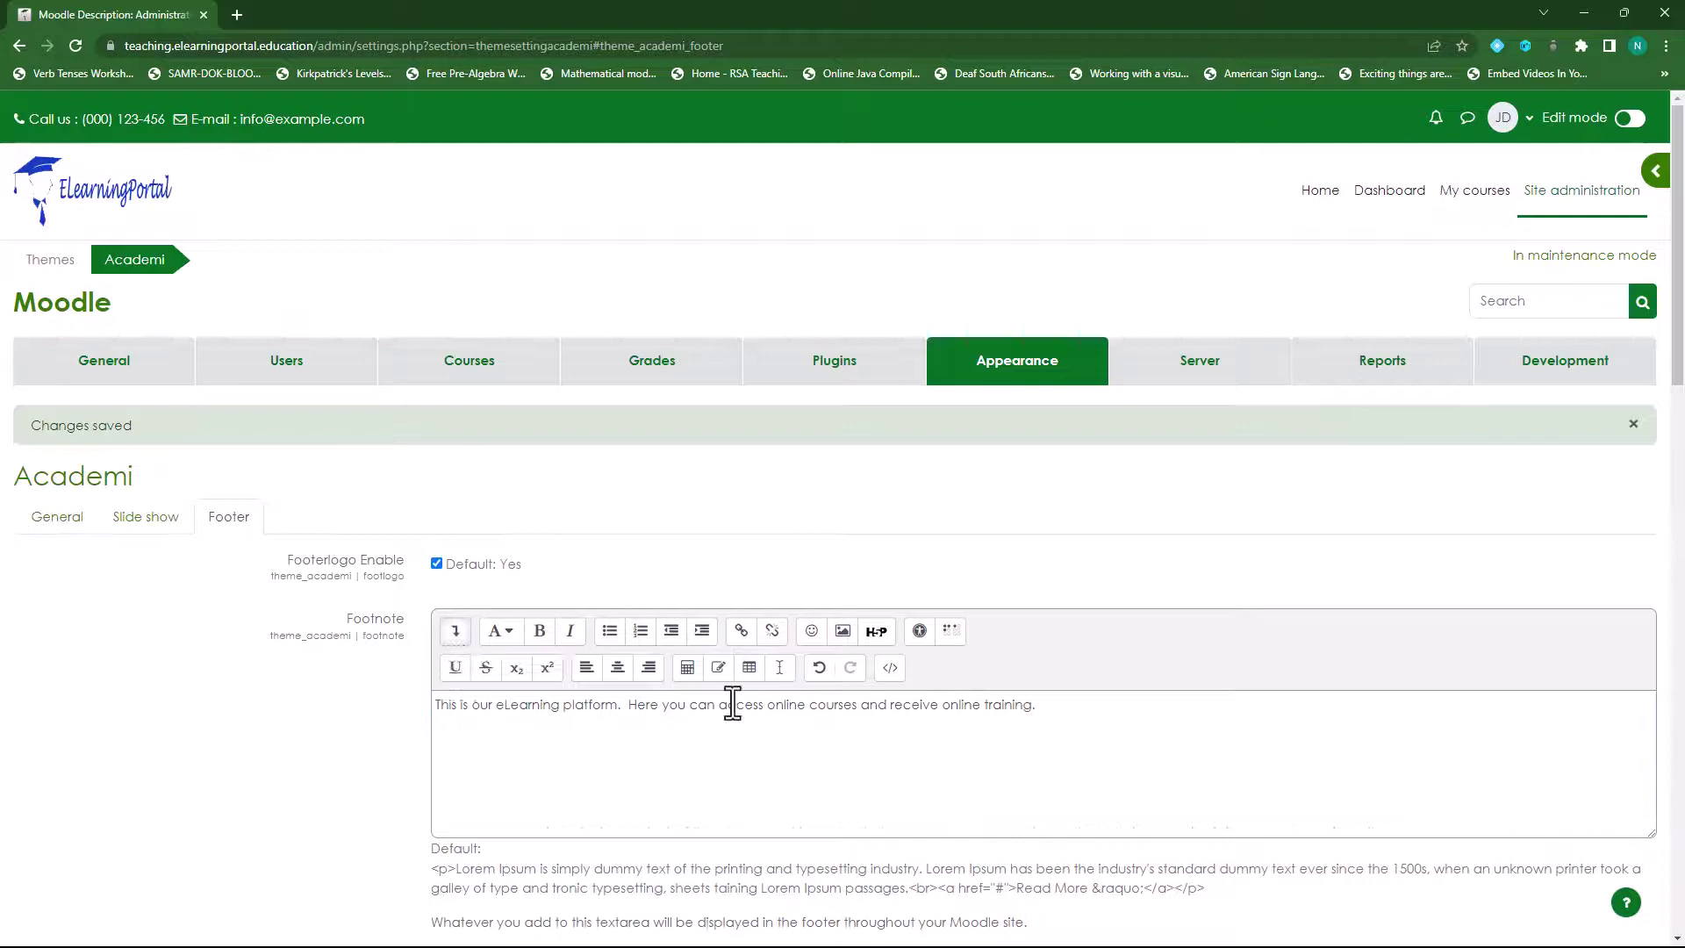
pyautogui.click(889, 669)
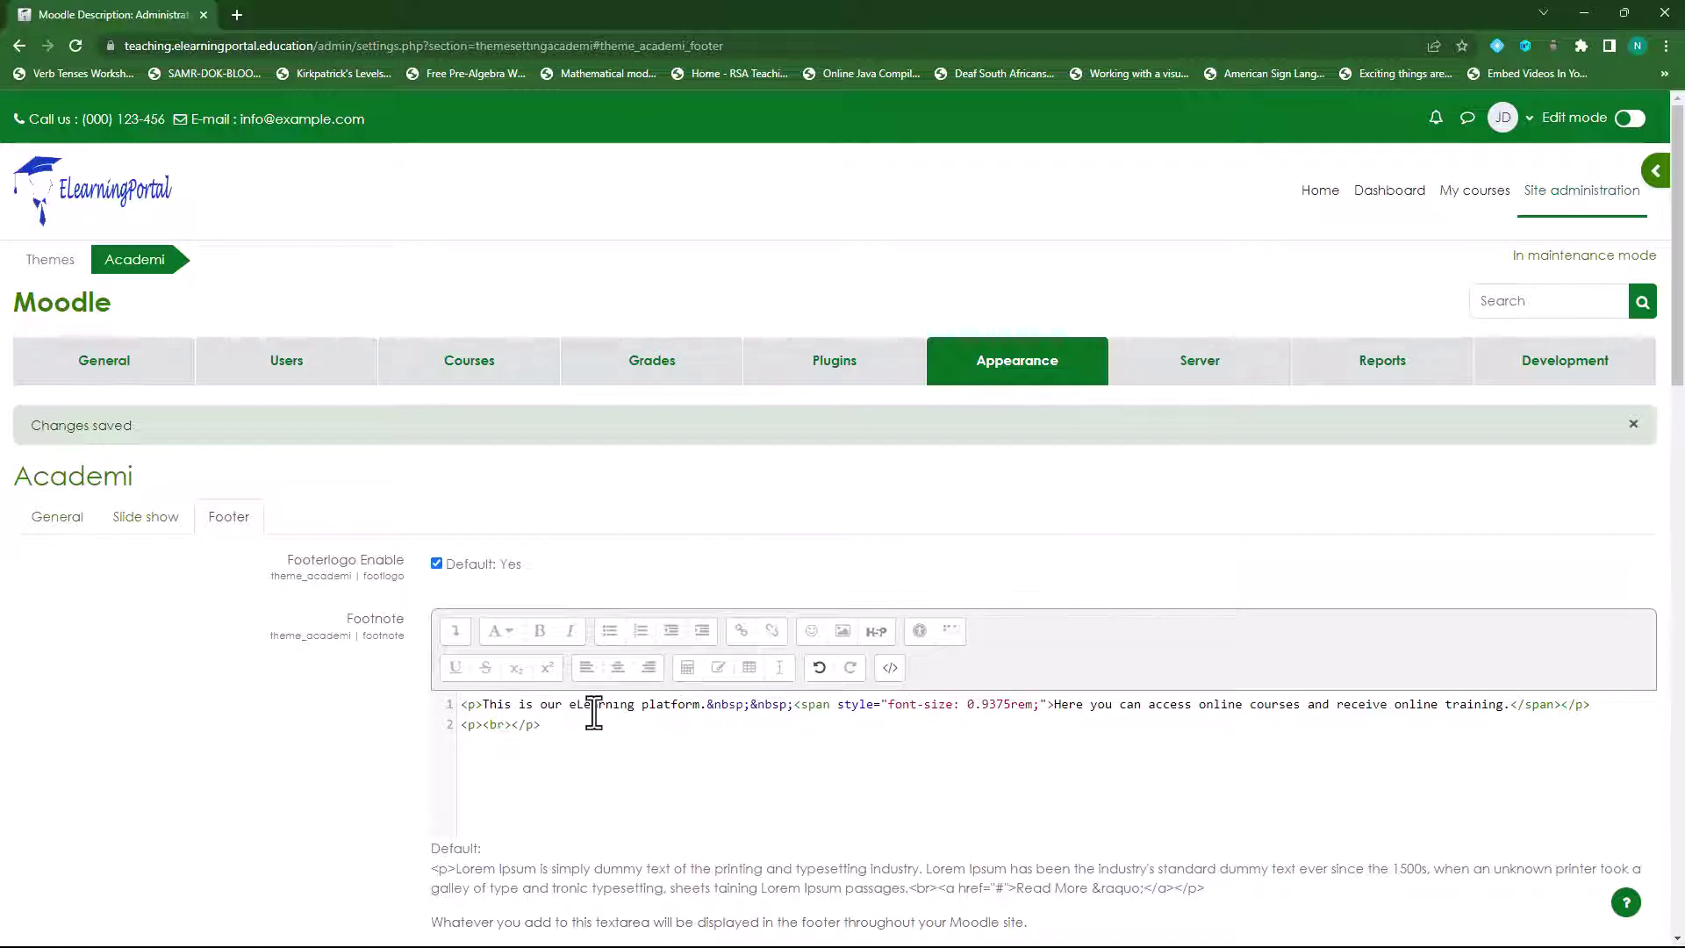
pyautogui.click(1053, 706)
pyautogui.write('<br')
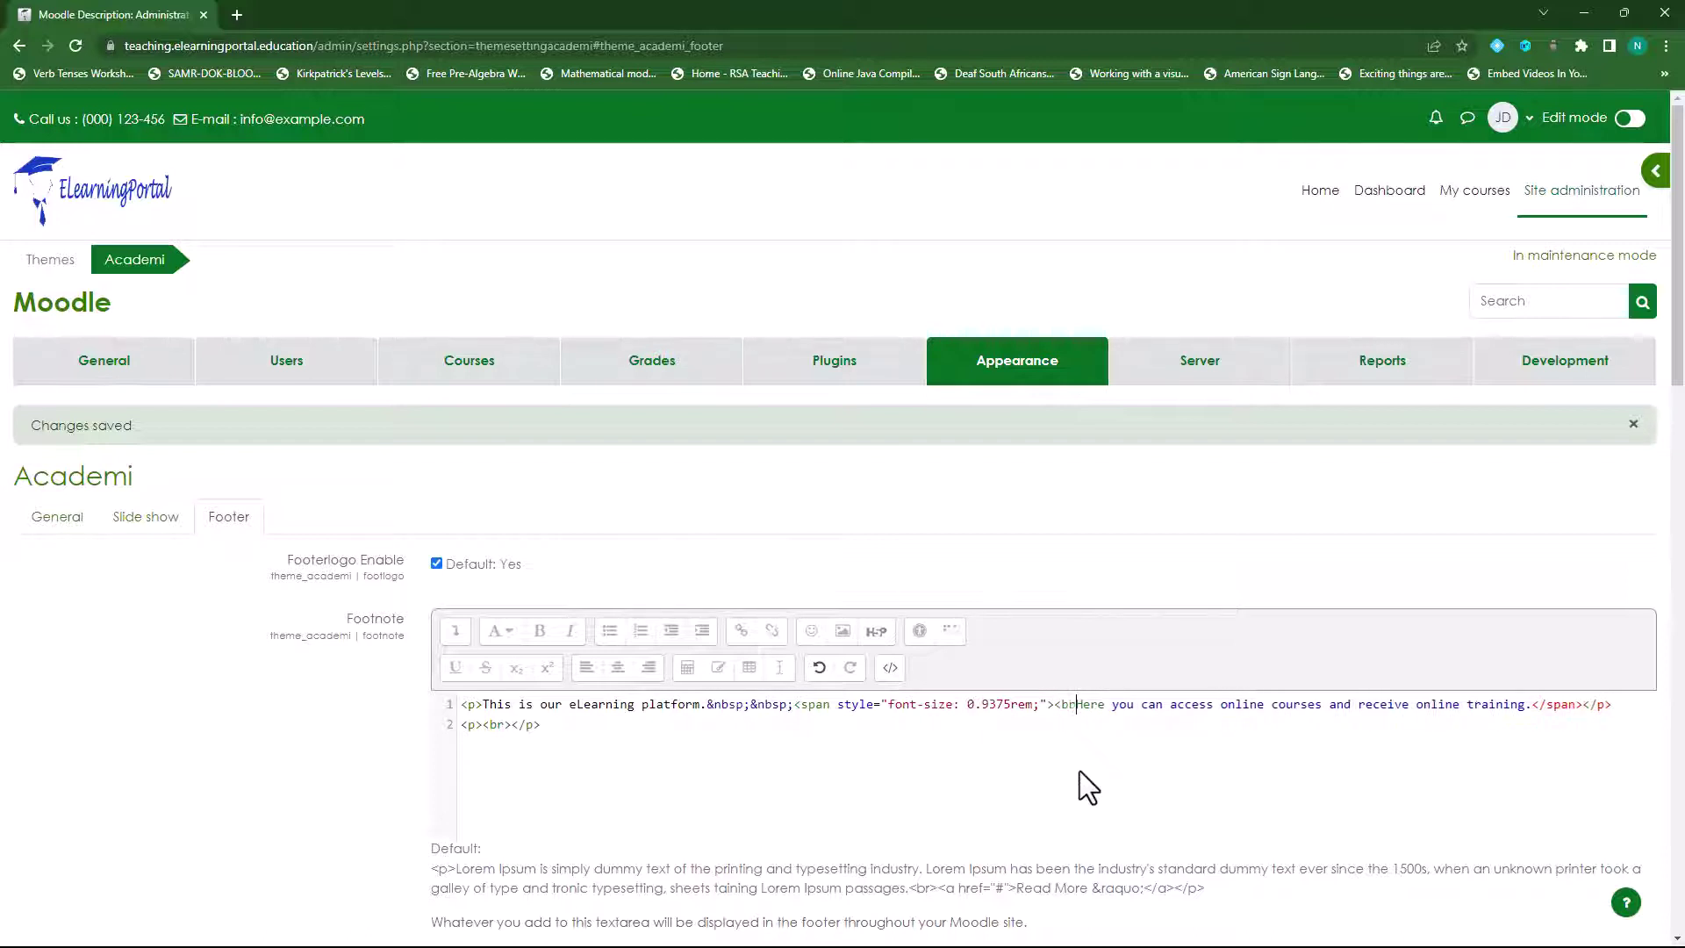
pyautogui.write('>')
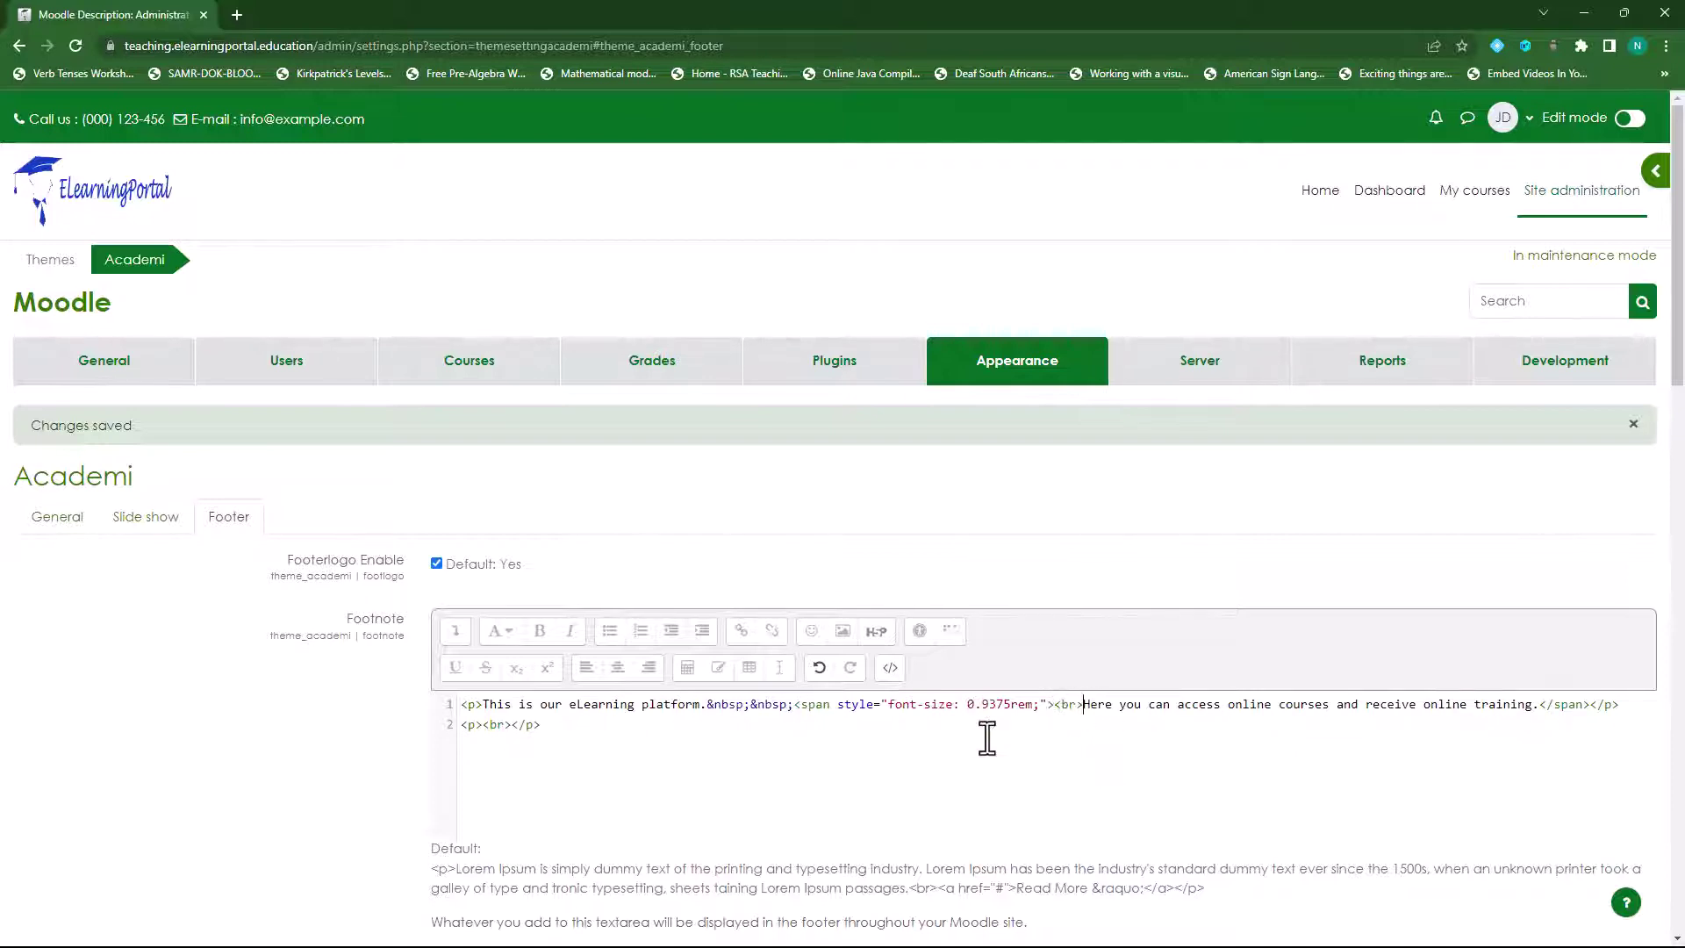
pyautogui.scroll(-4, 255, 693)
pyautogui.scroll(-15, 255, 693)
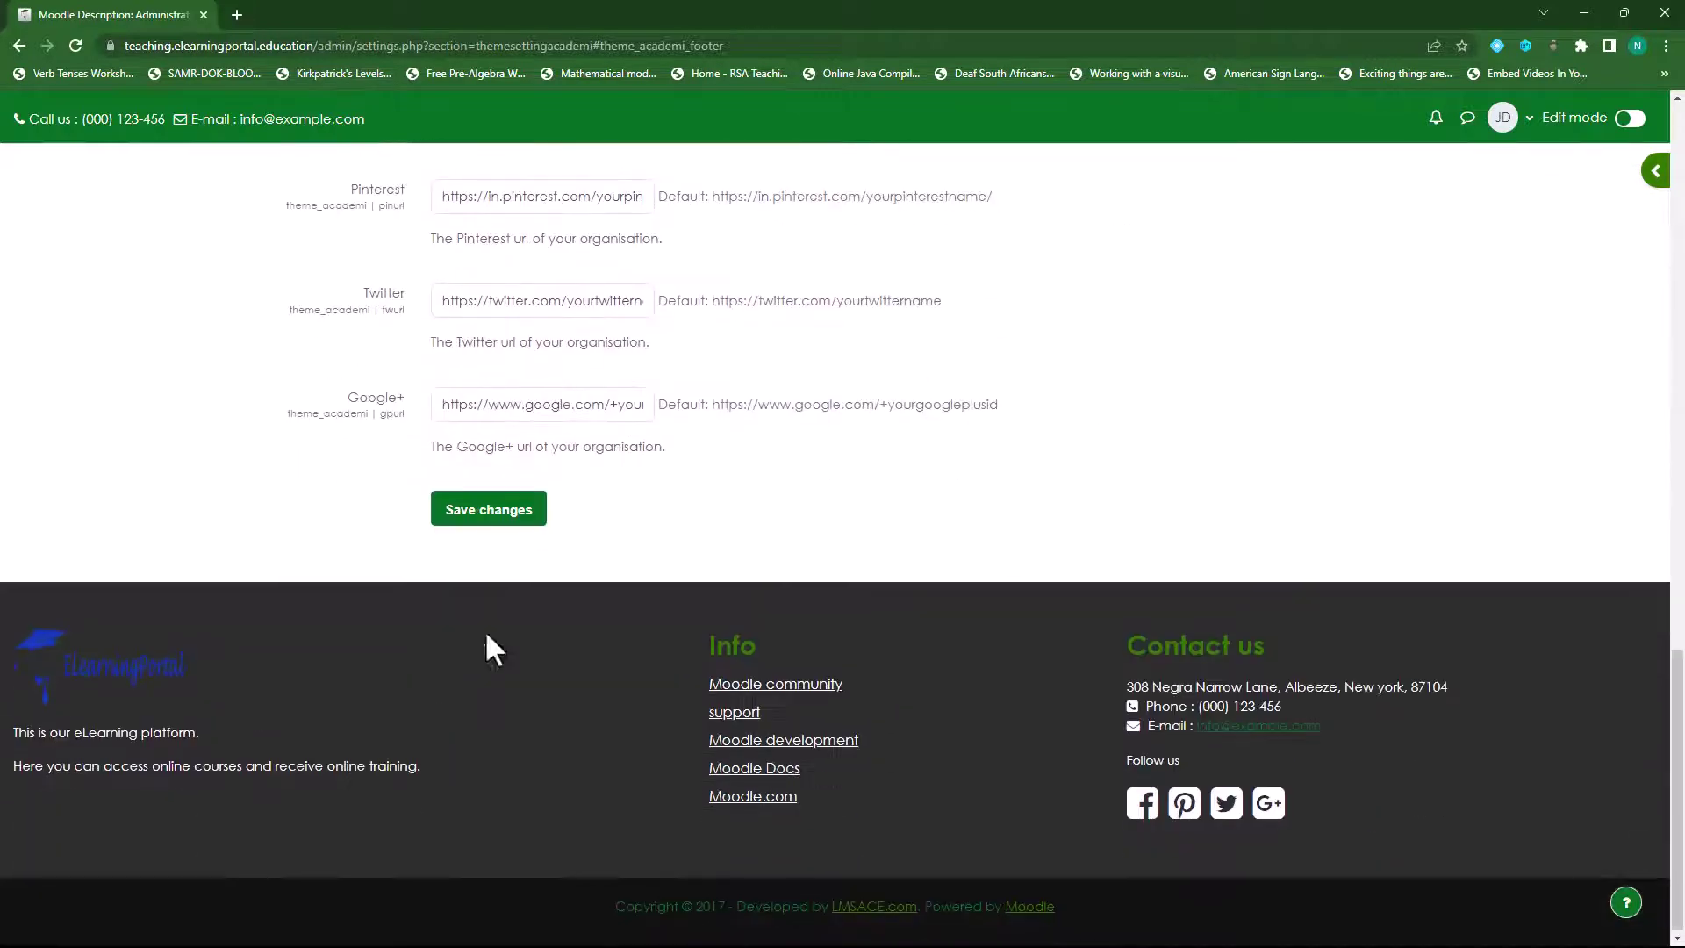
pyautogui.click(489, 518)
# - Insert another <br> before 'and receive online training' in HTML view and save
pyautogui.scroll(-15, 344, 644)
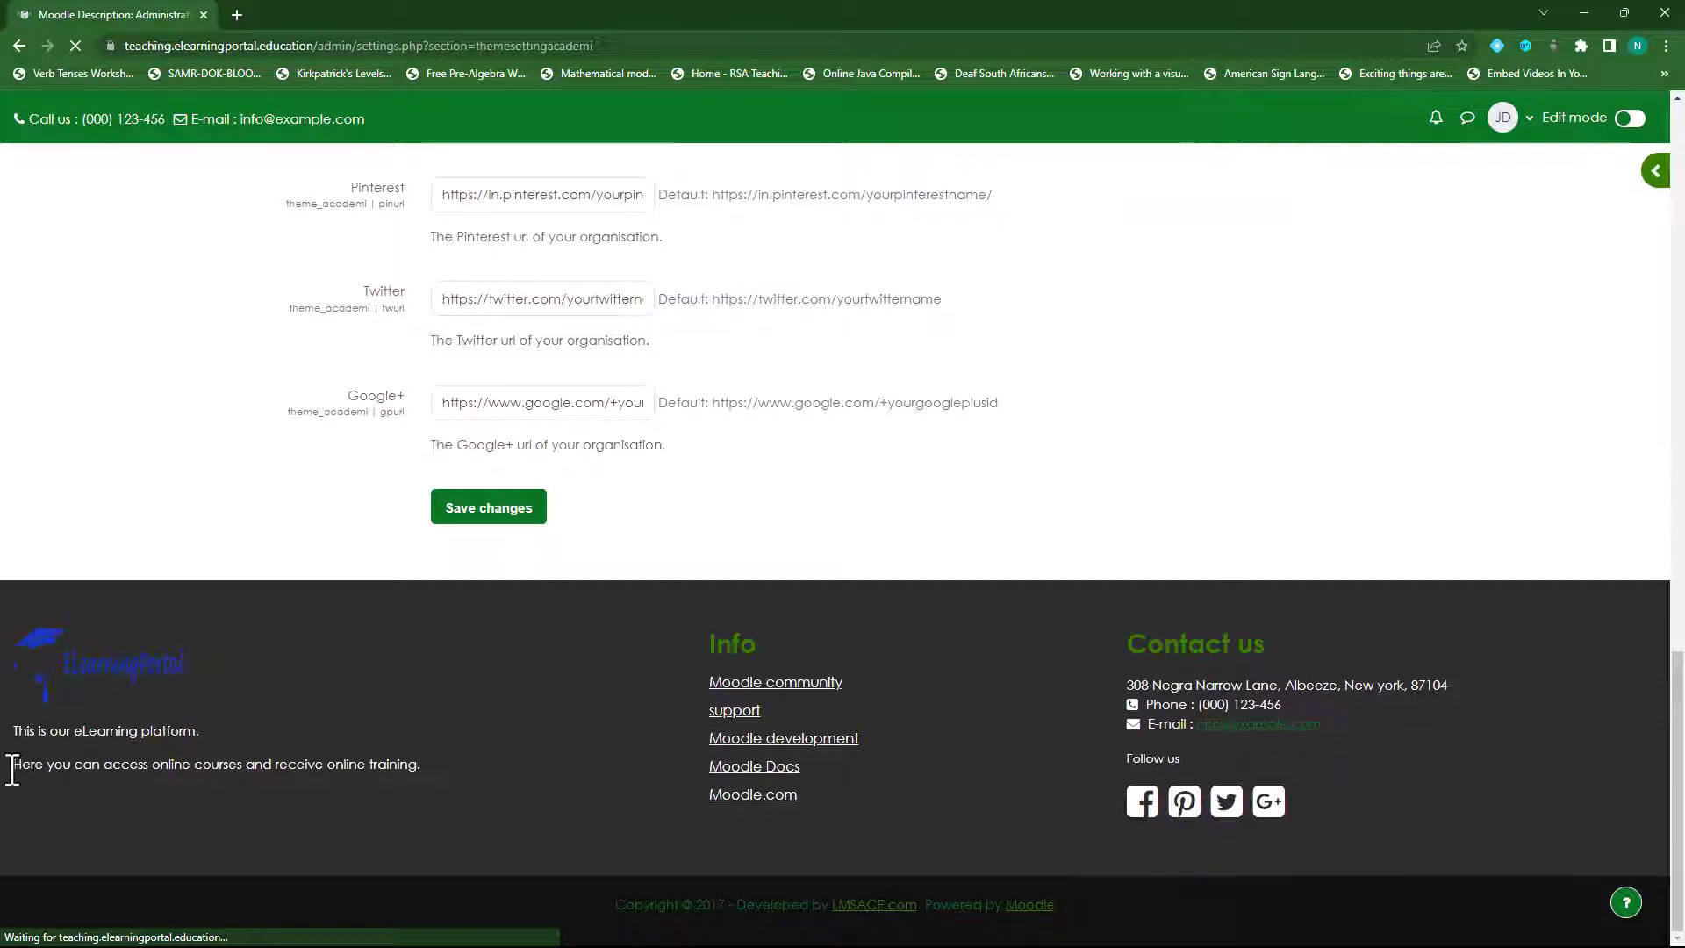
pyautogui.scroll(-15, 214, 745)
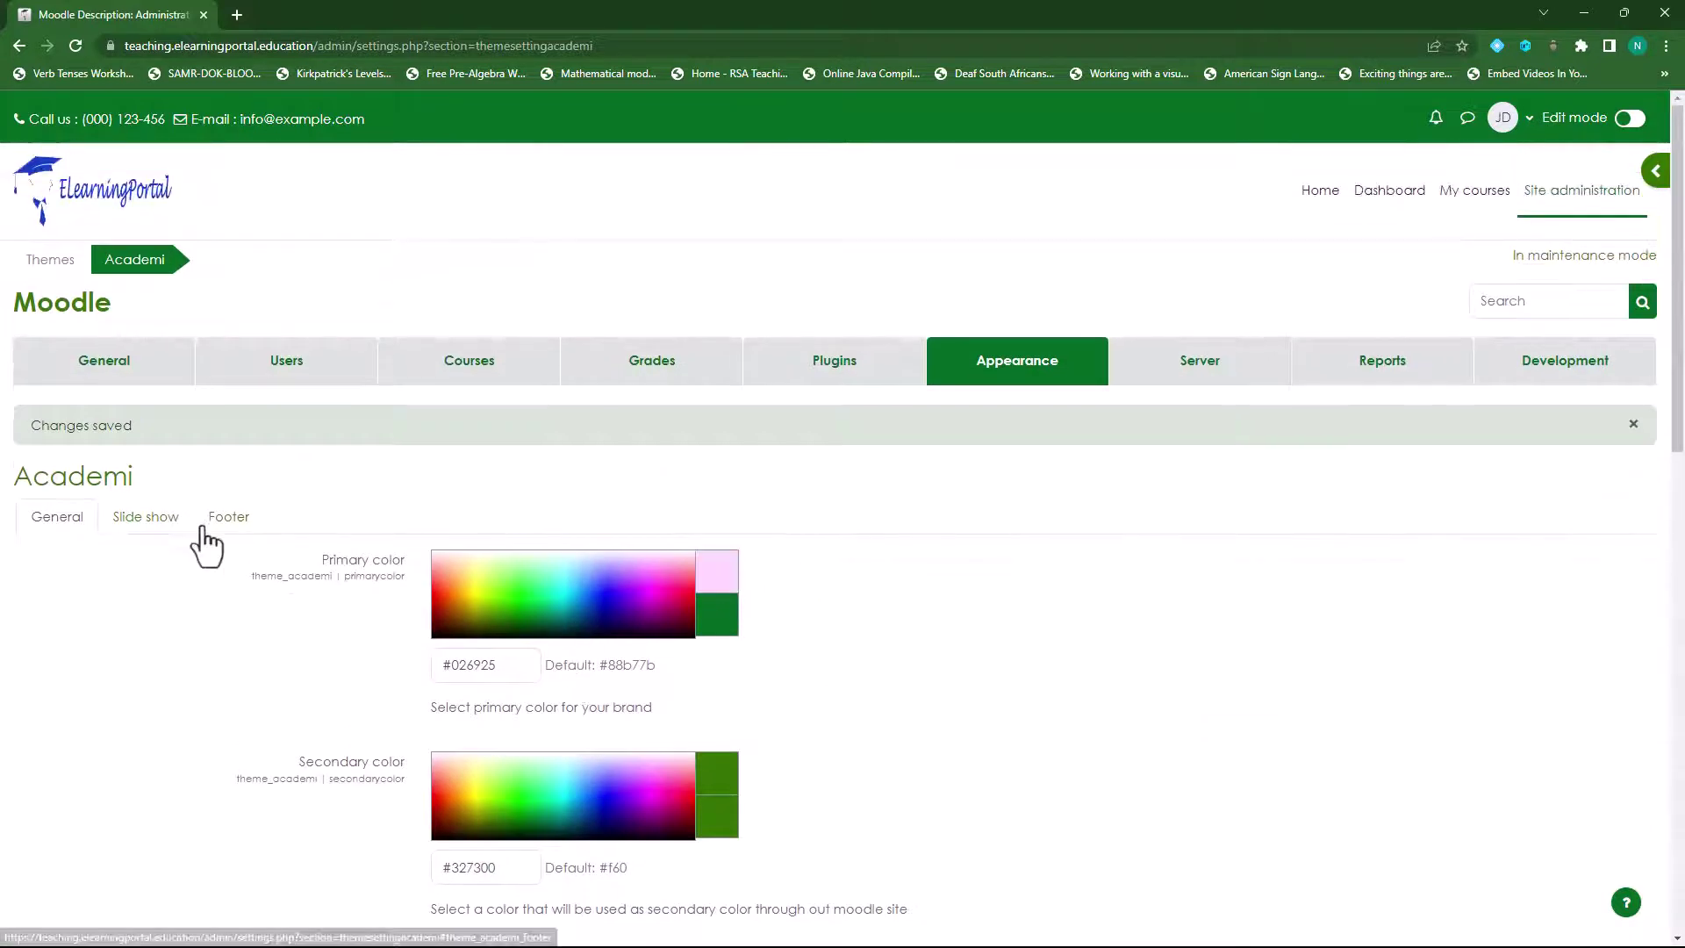
pyautogui.click(226, 525)
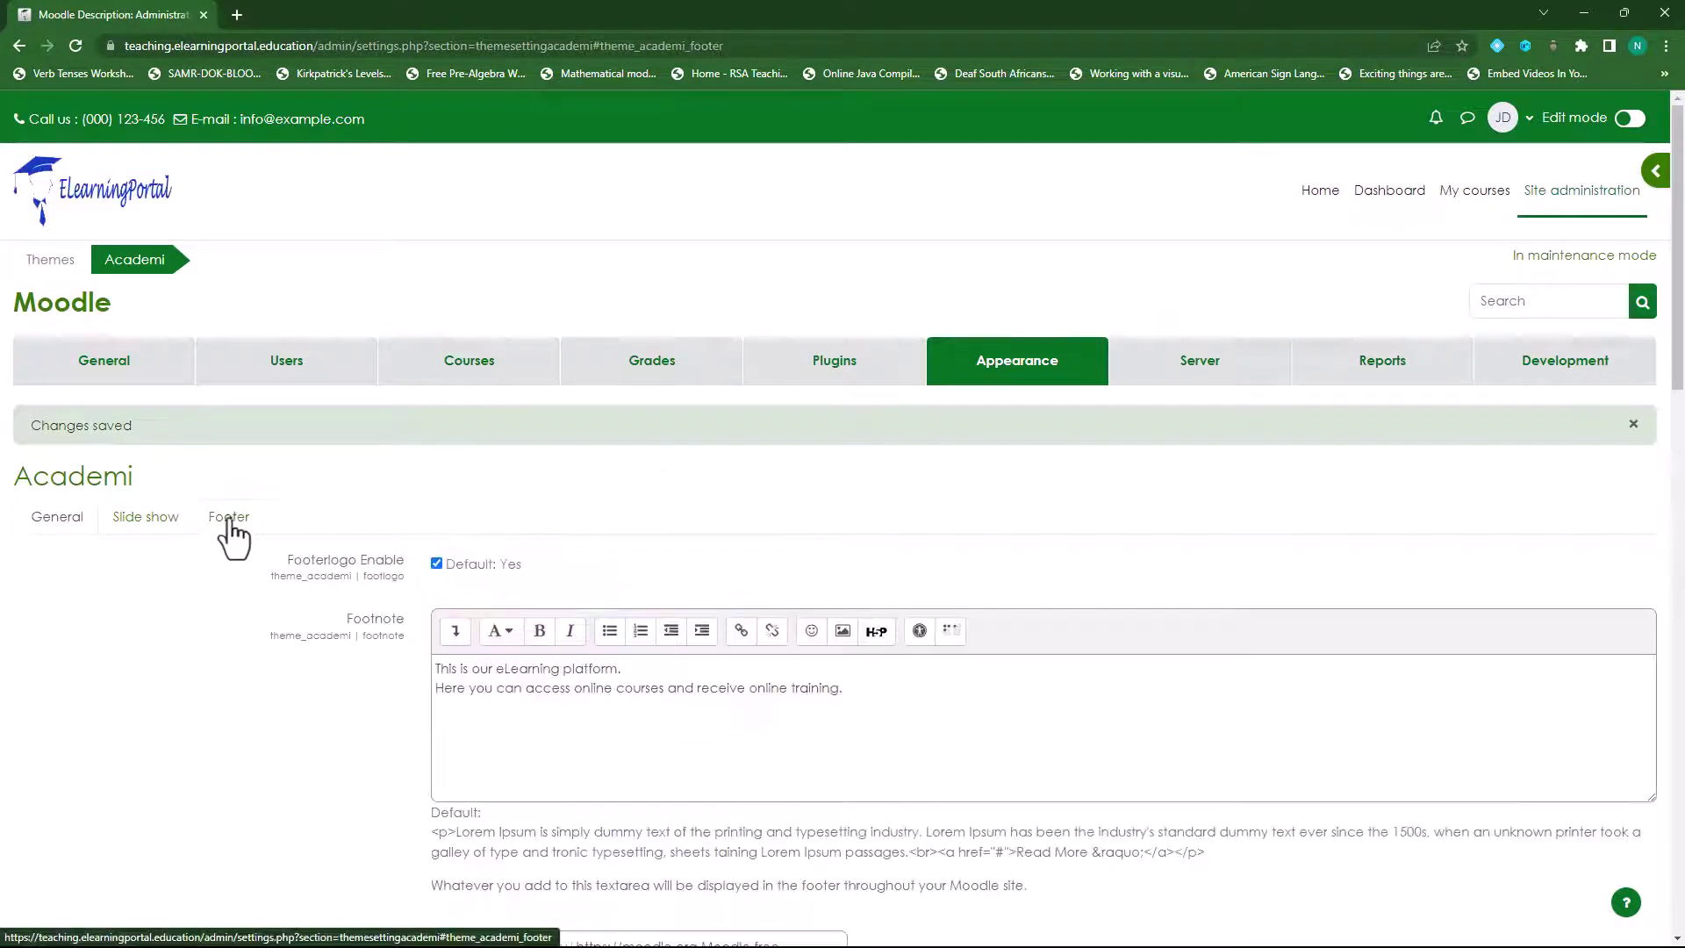
pyautogui.click(456, 630)
pyautogui.click(889, 668)
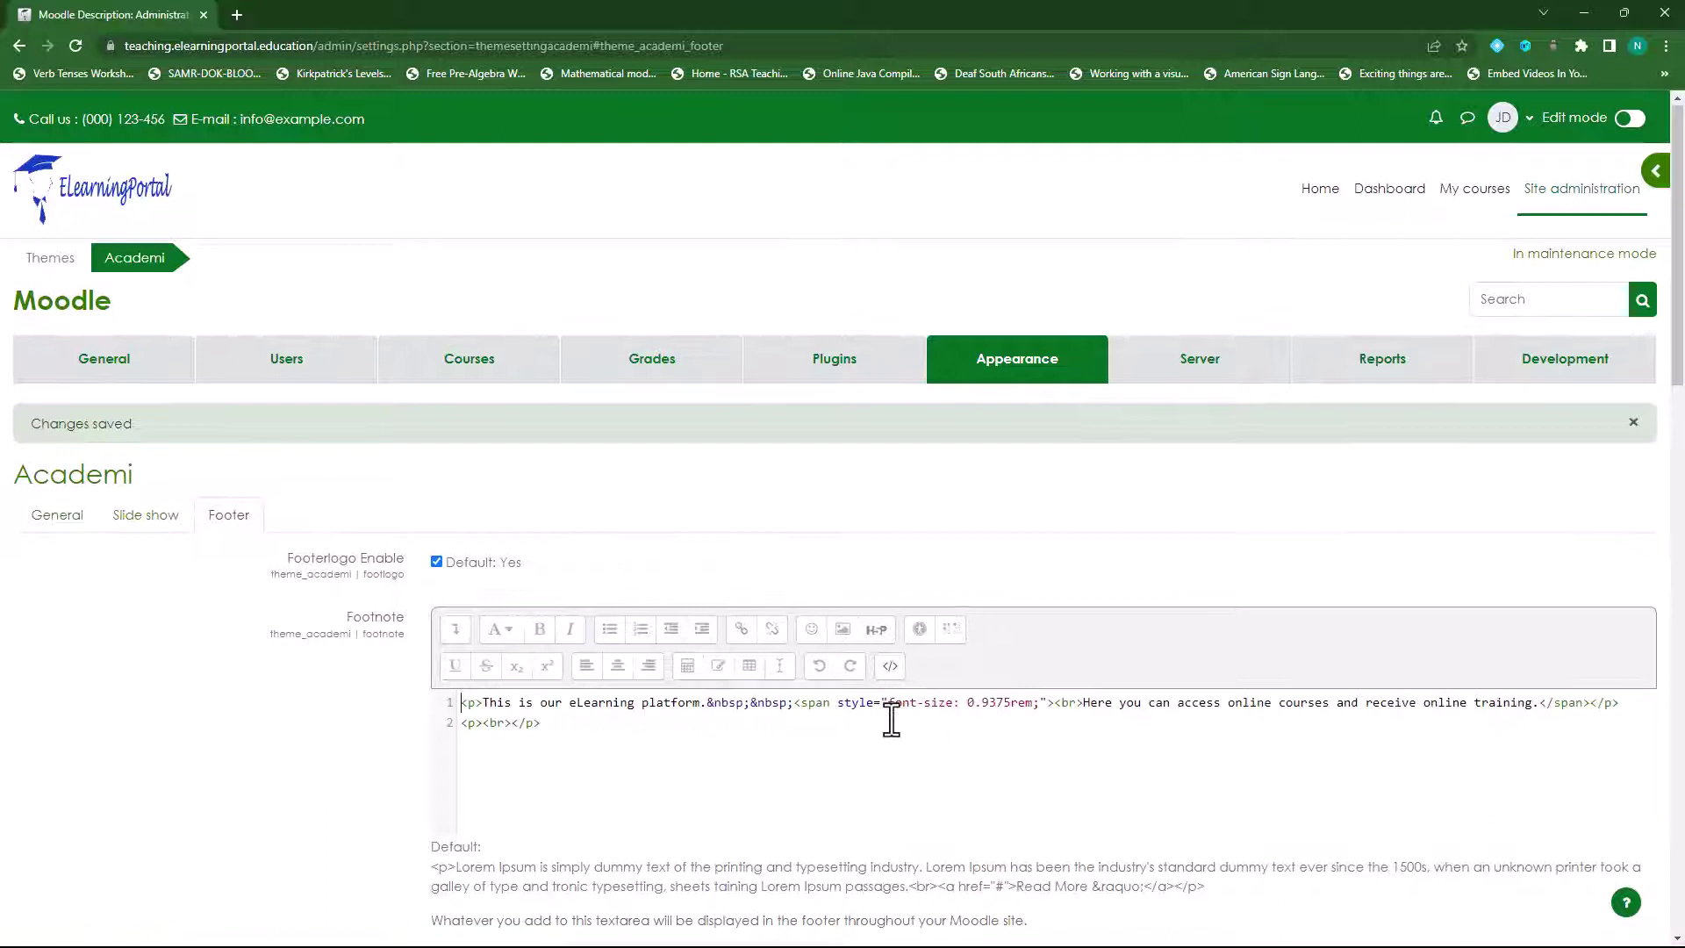
pyautogui.scroll(-1, 1088, 693)
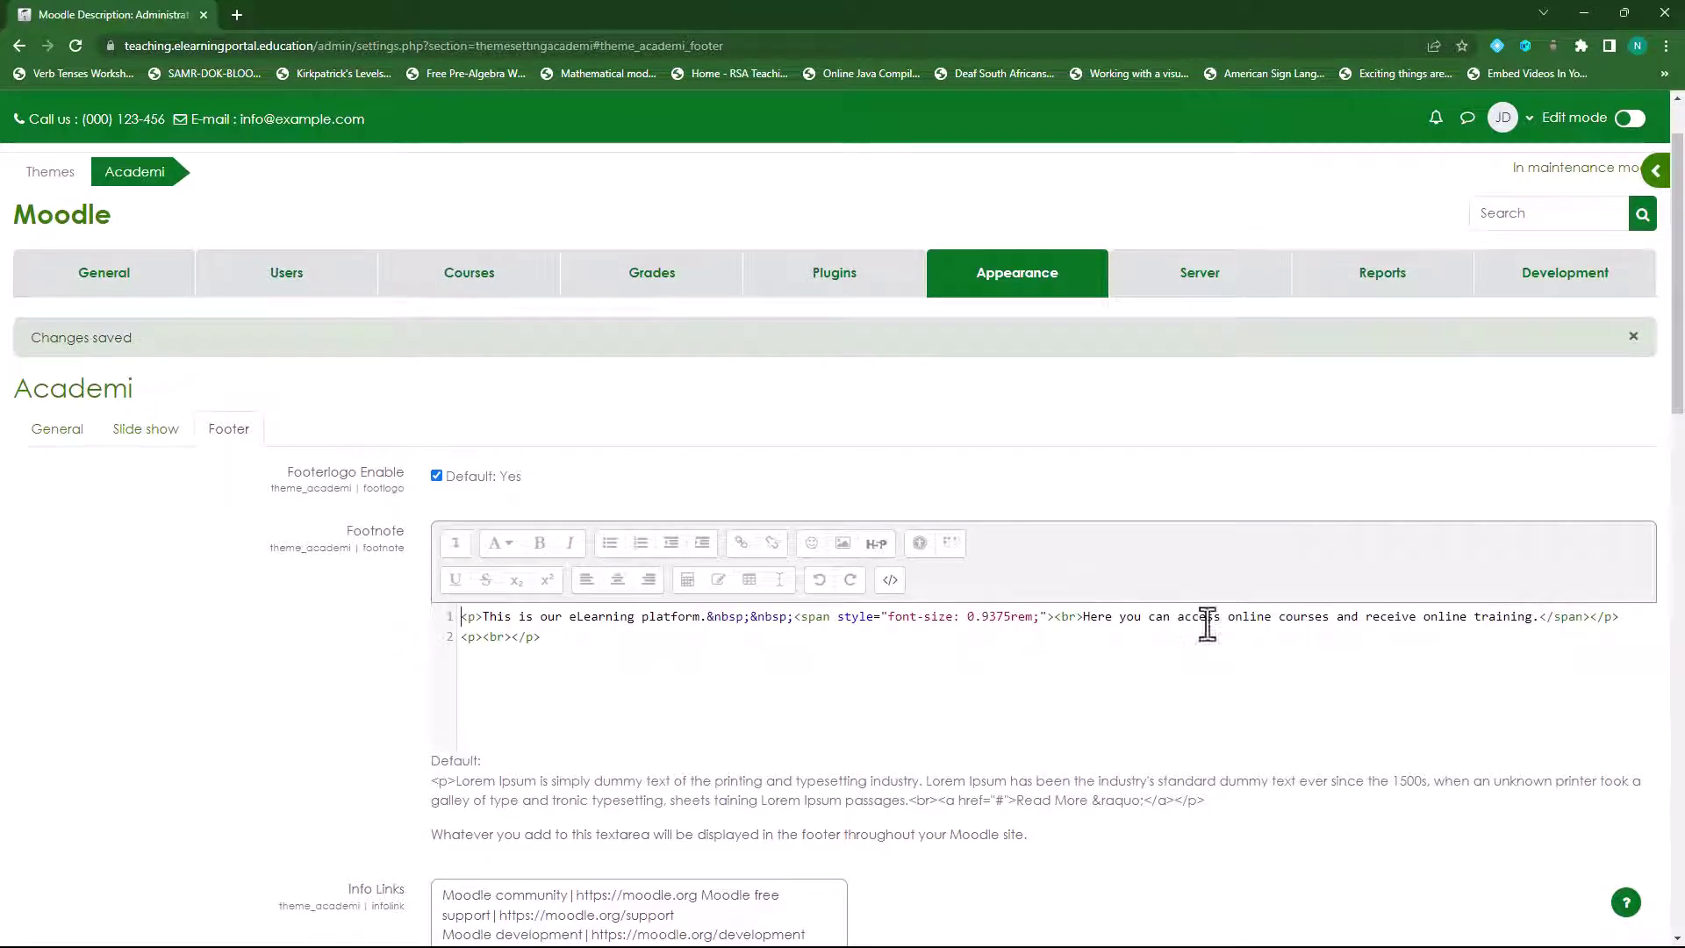
pyautogui.click(1339, 617)
pyautogui.write('<br>')
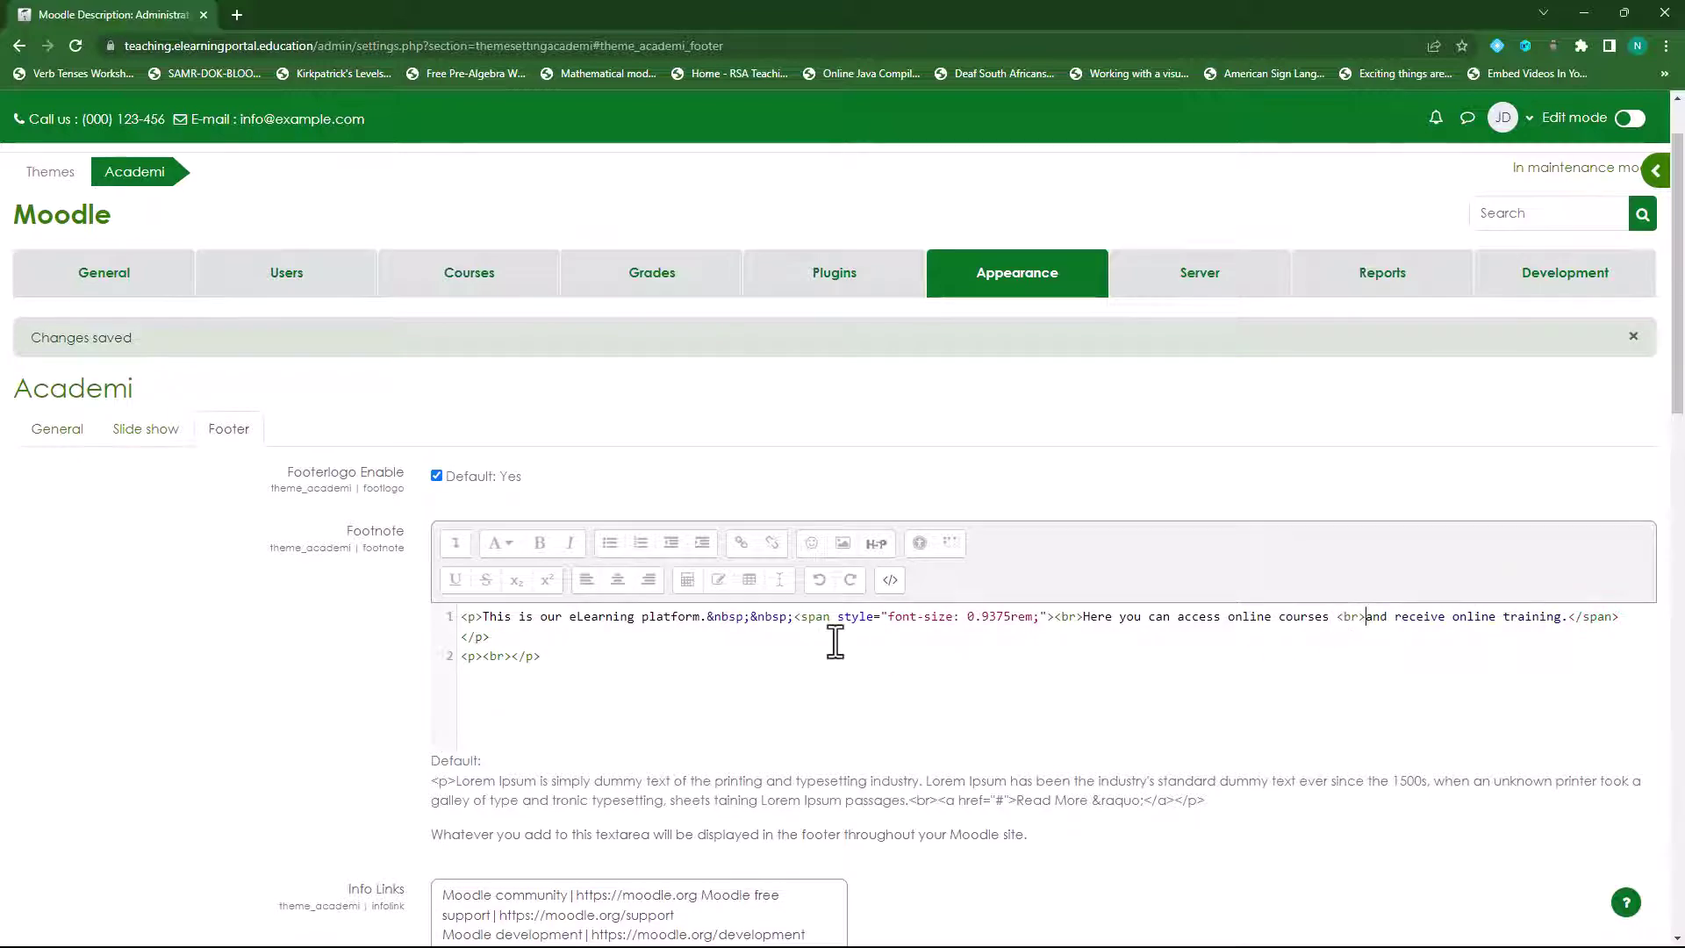
pyautogui.scroll(-20, 816, 720)
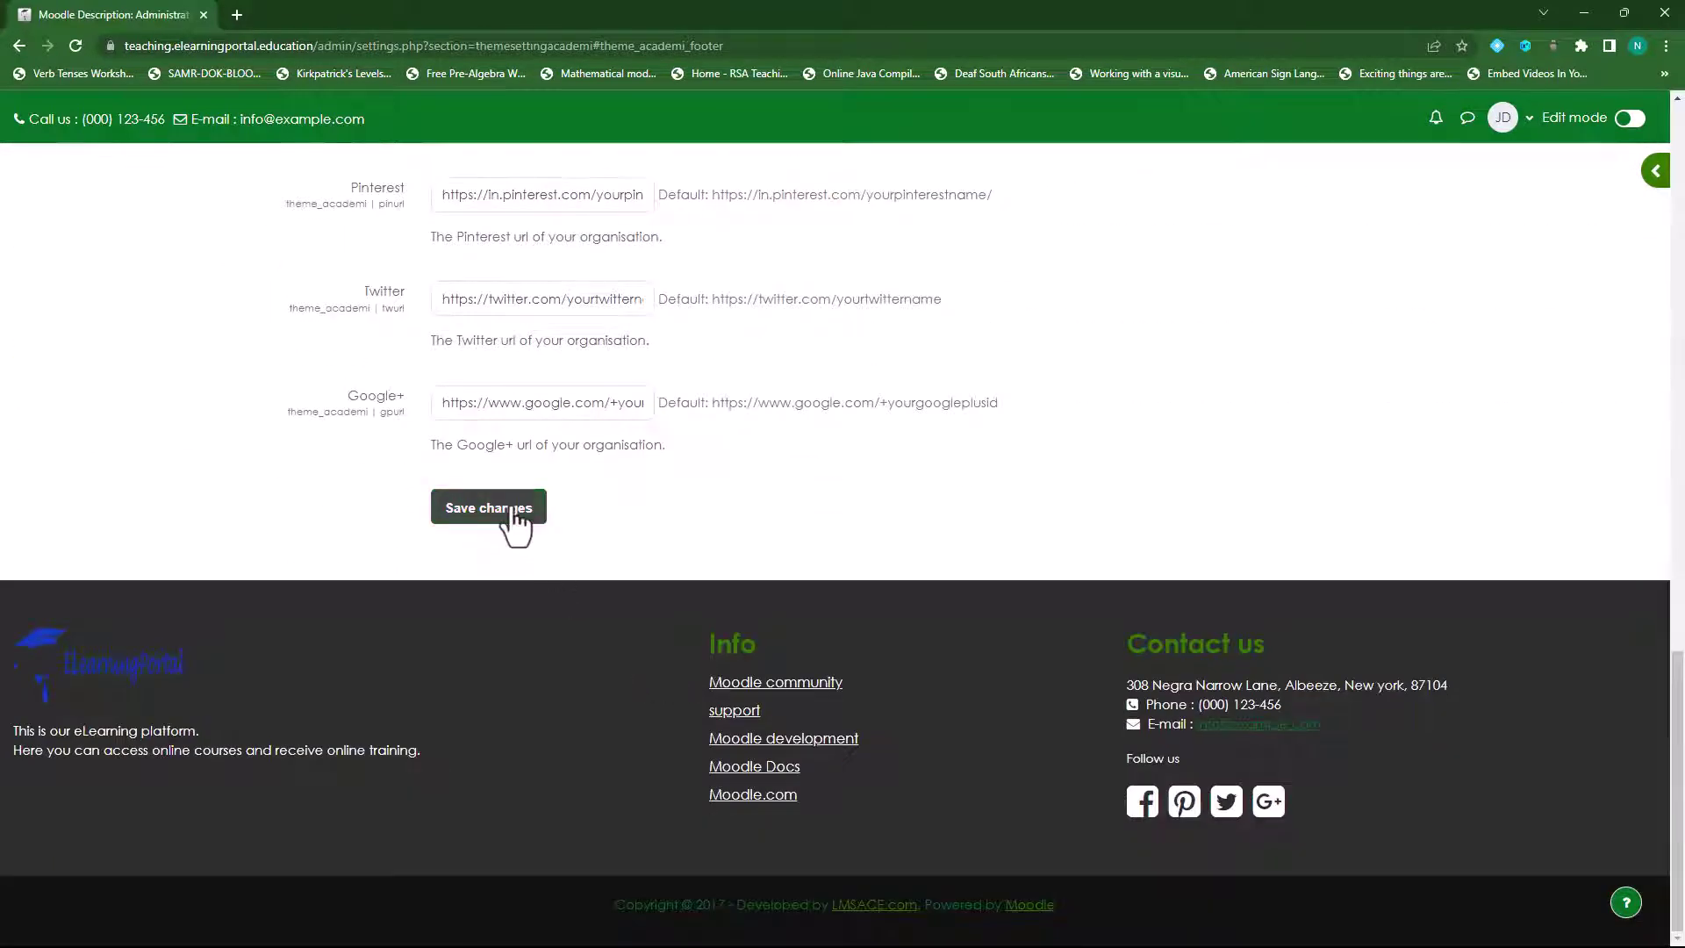
pyautogui.click(497, 509)
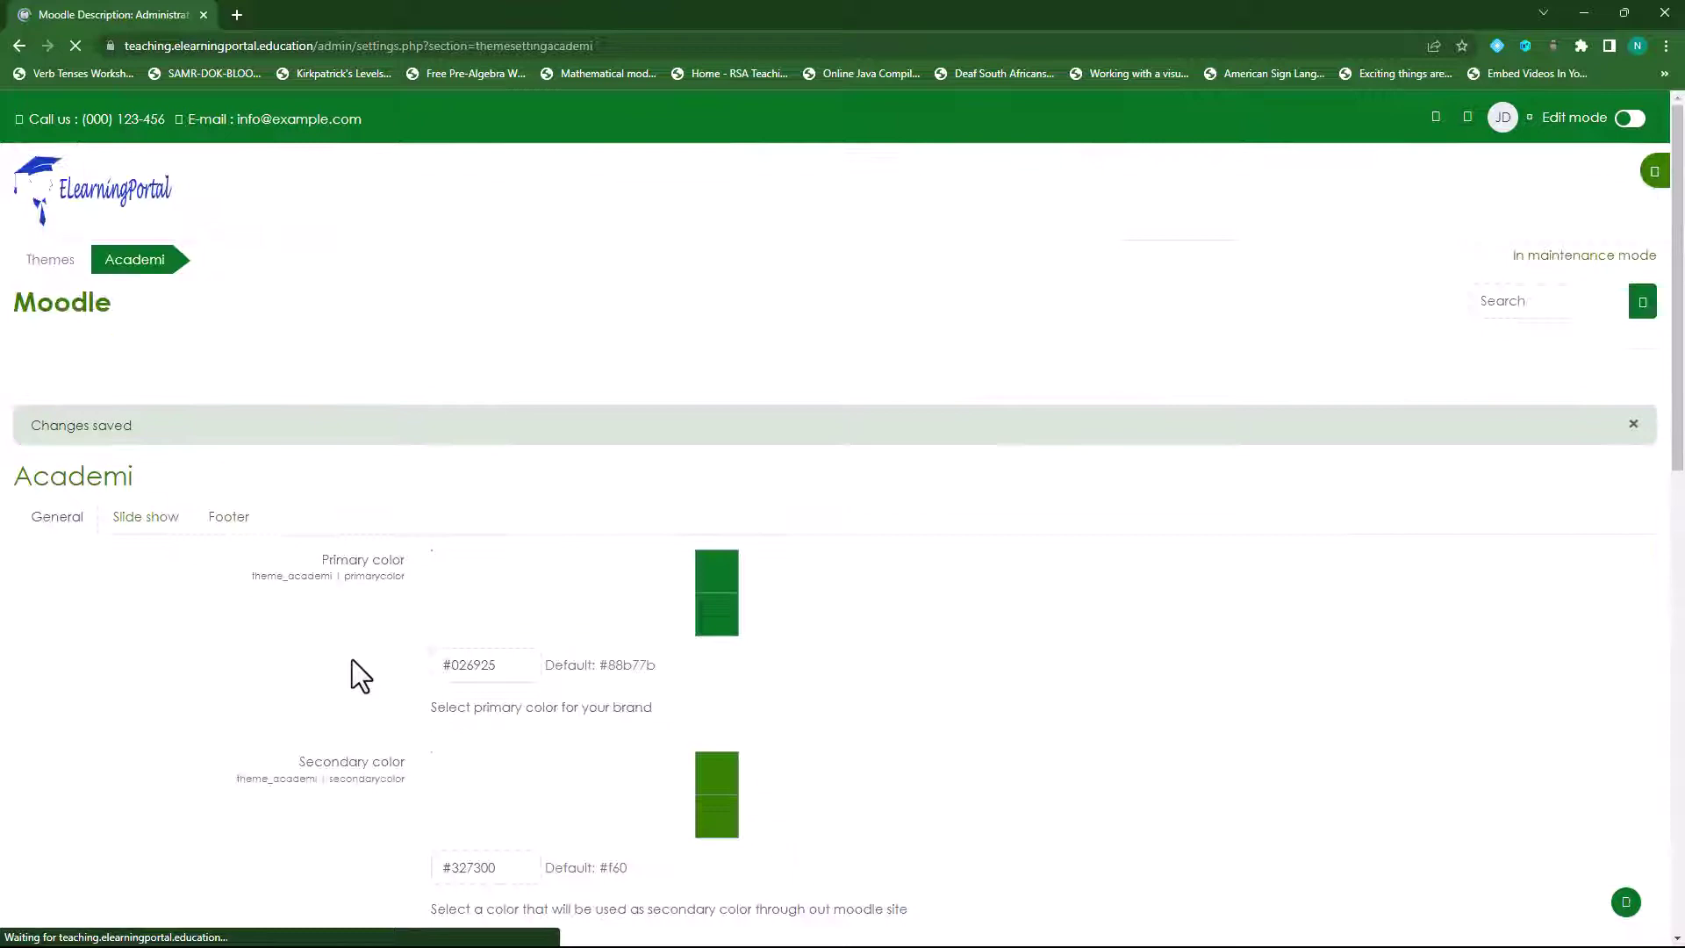
pyautogui.scroll(-8, 351, 659)
pyautogui.scroll(-4, 351, 660)
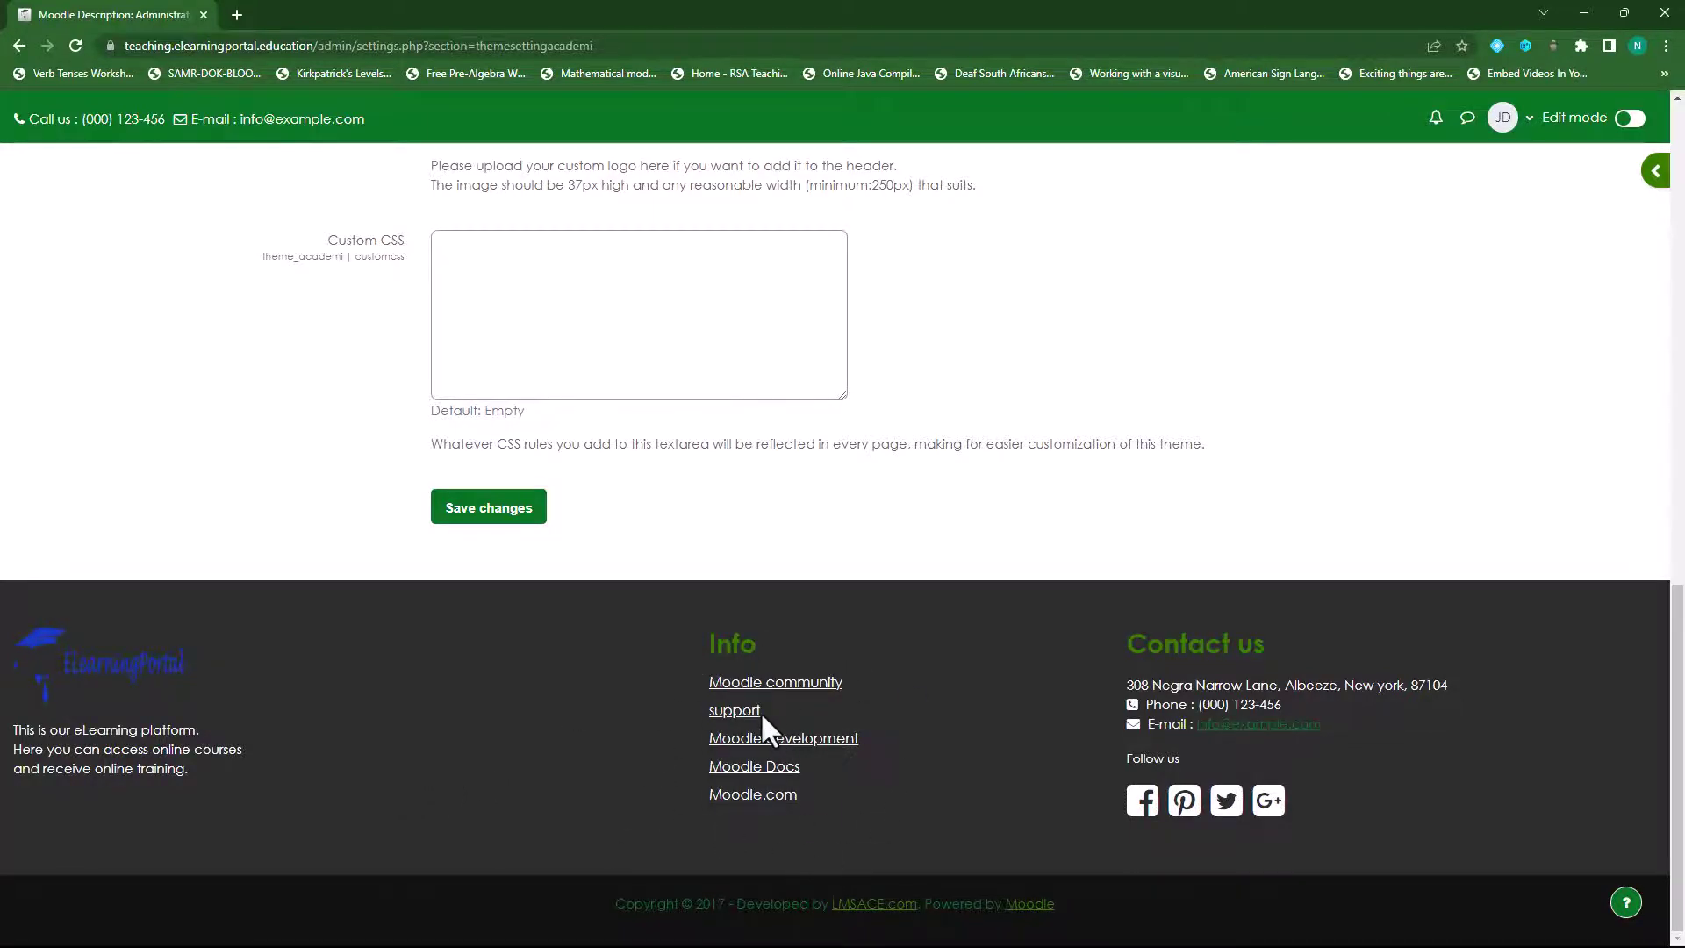
pyautogui.scroll(20, 759, 719)
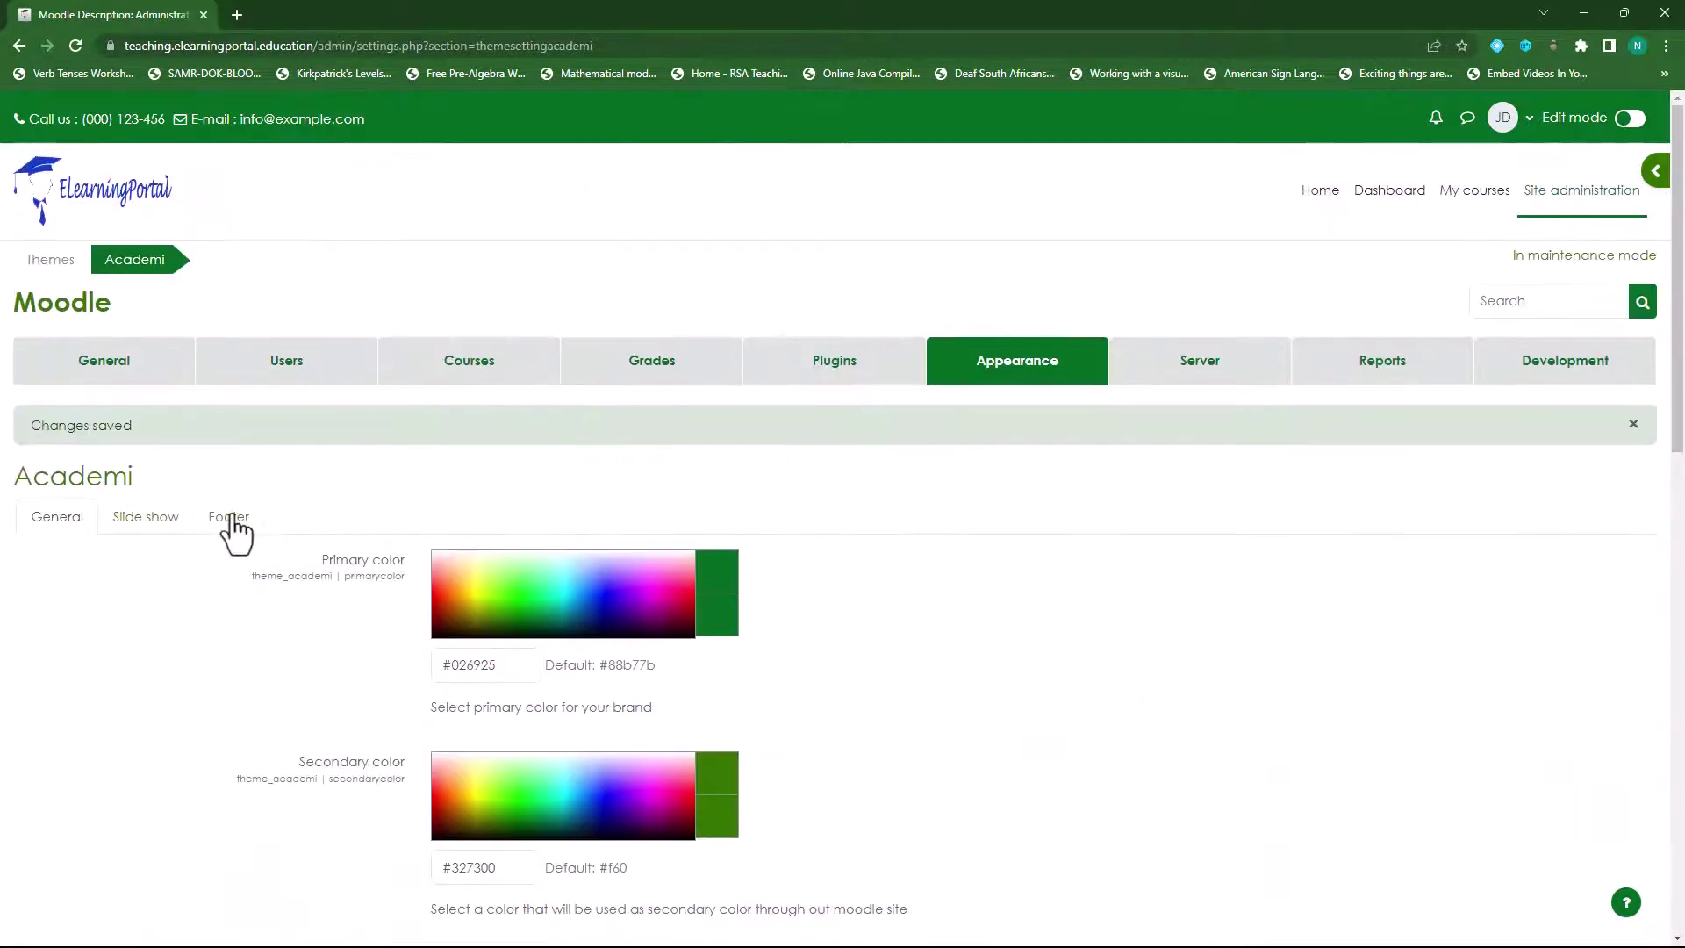
# - Delete the Moodle community, support and docs links from the Info Links box
pyautogui.click(230, 518)
pyautogui.scroll(-5, 727, 654)
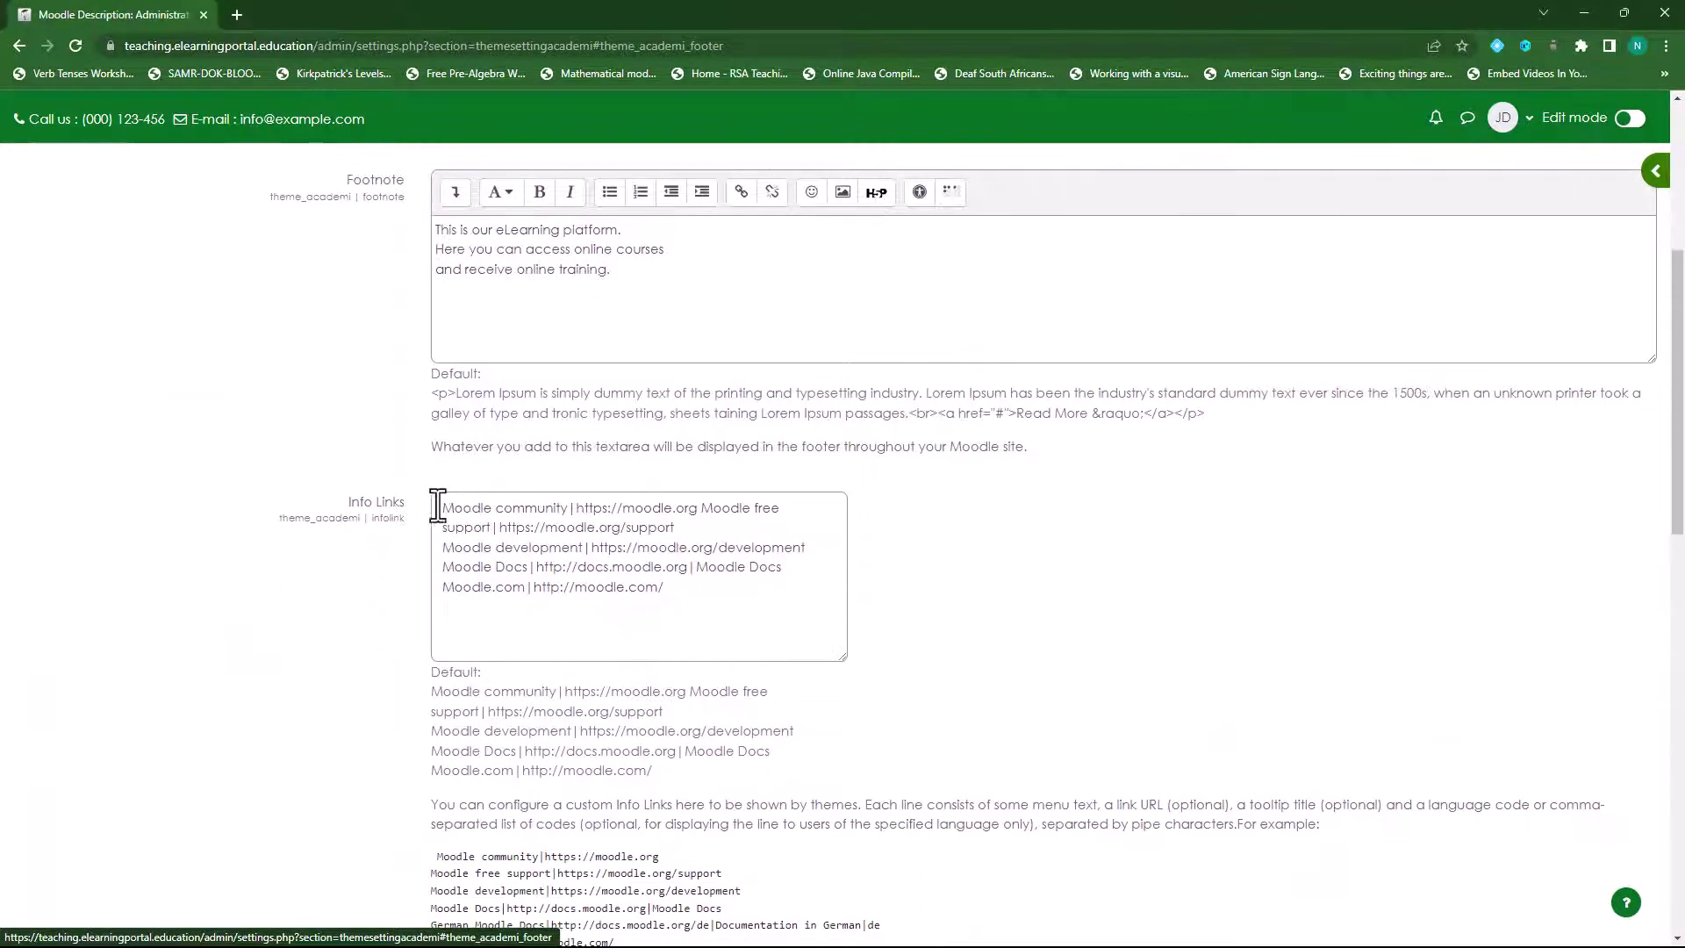
pyautogui.moveTo(456, 508); pyautogui.dragTo(723, 603)
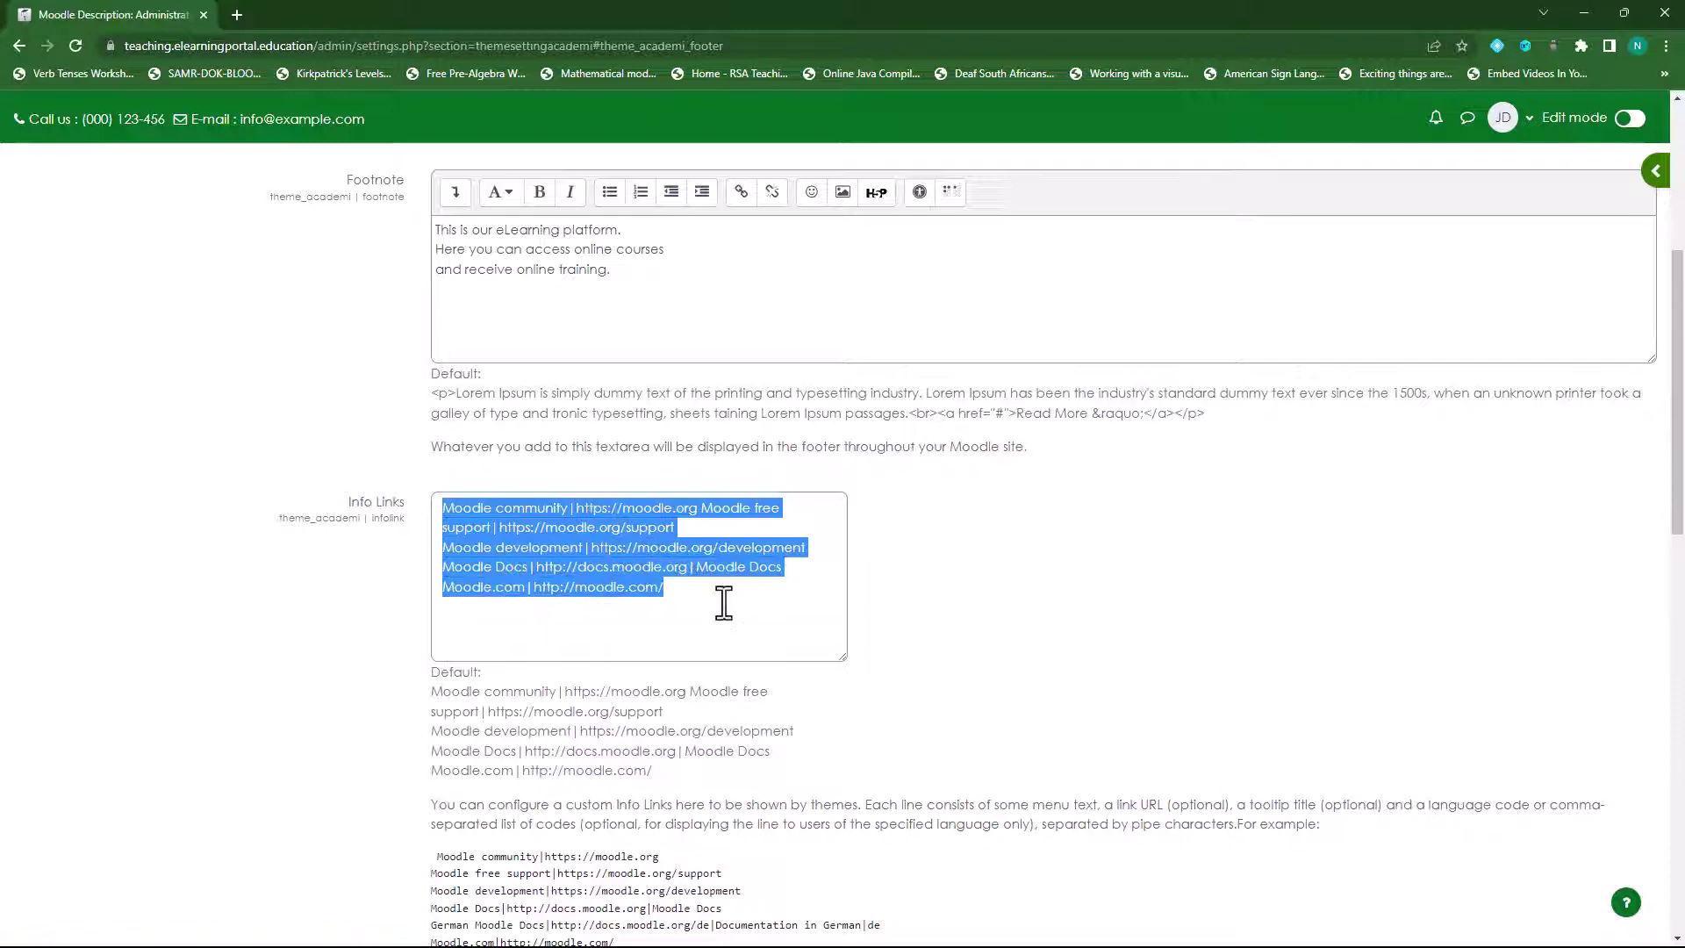
pyautogui.scroll(3, 550, 595)
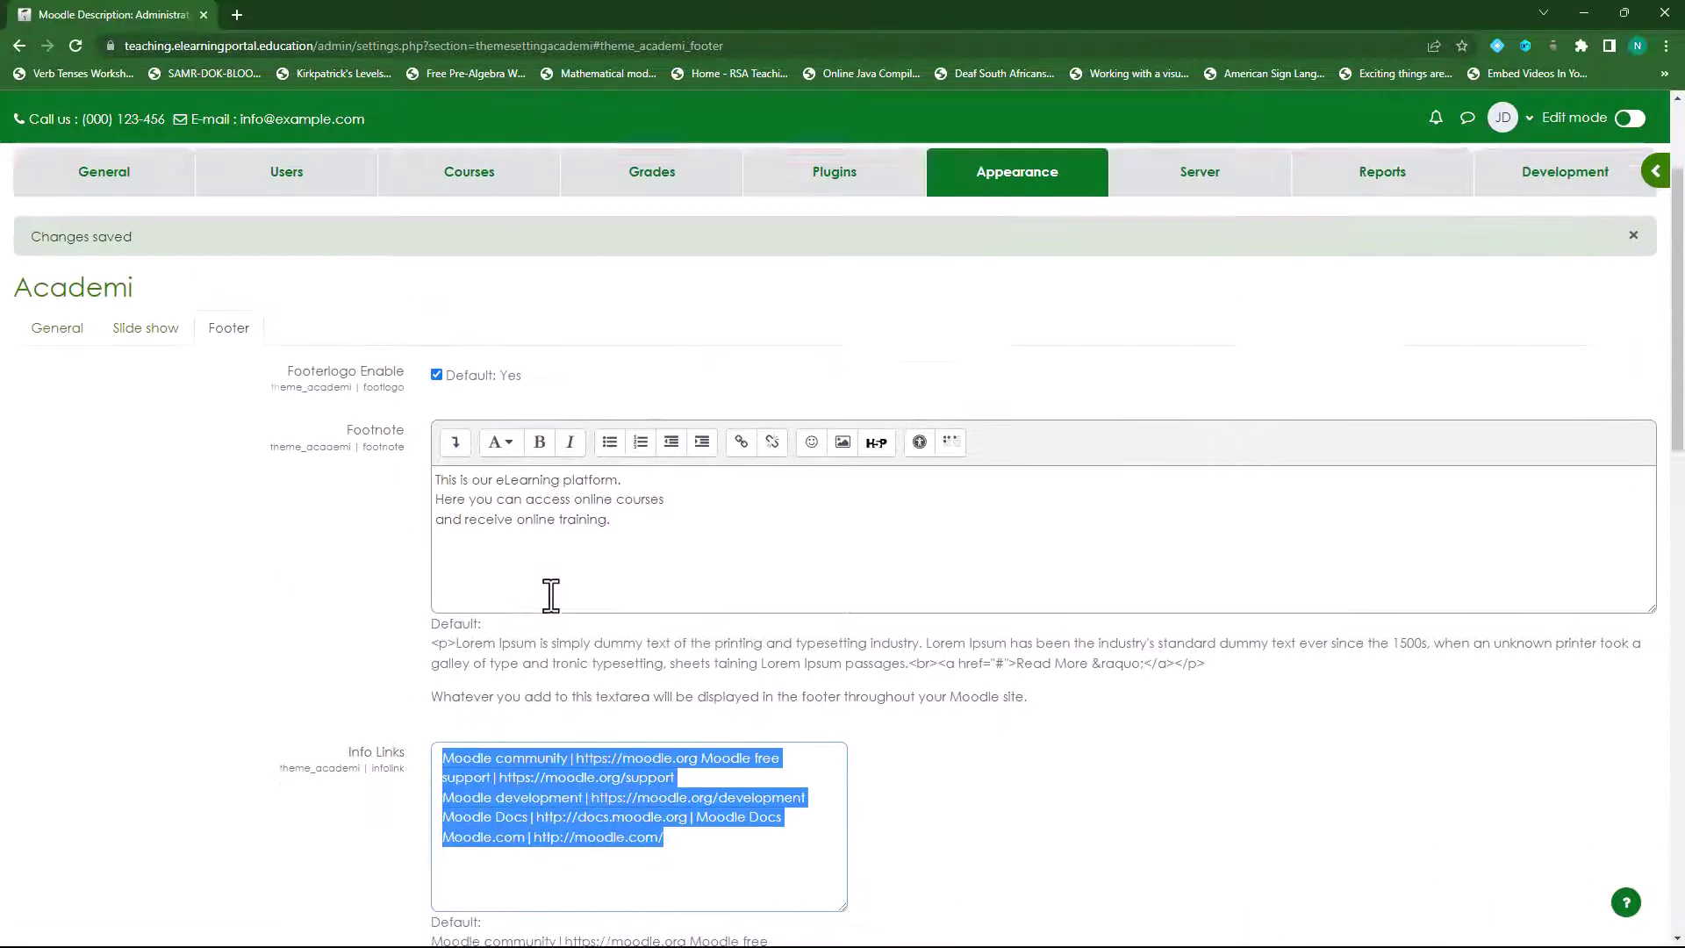
pyautogui.scroll(2, 551, 595)
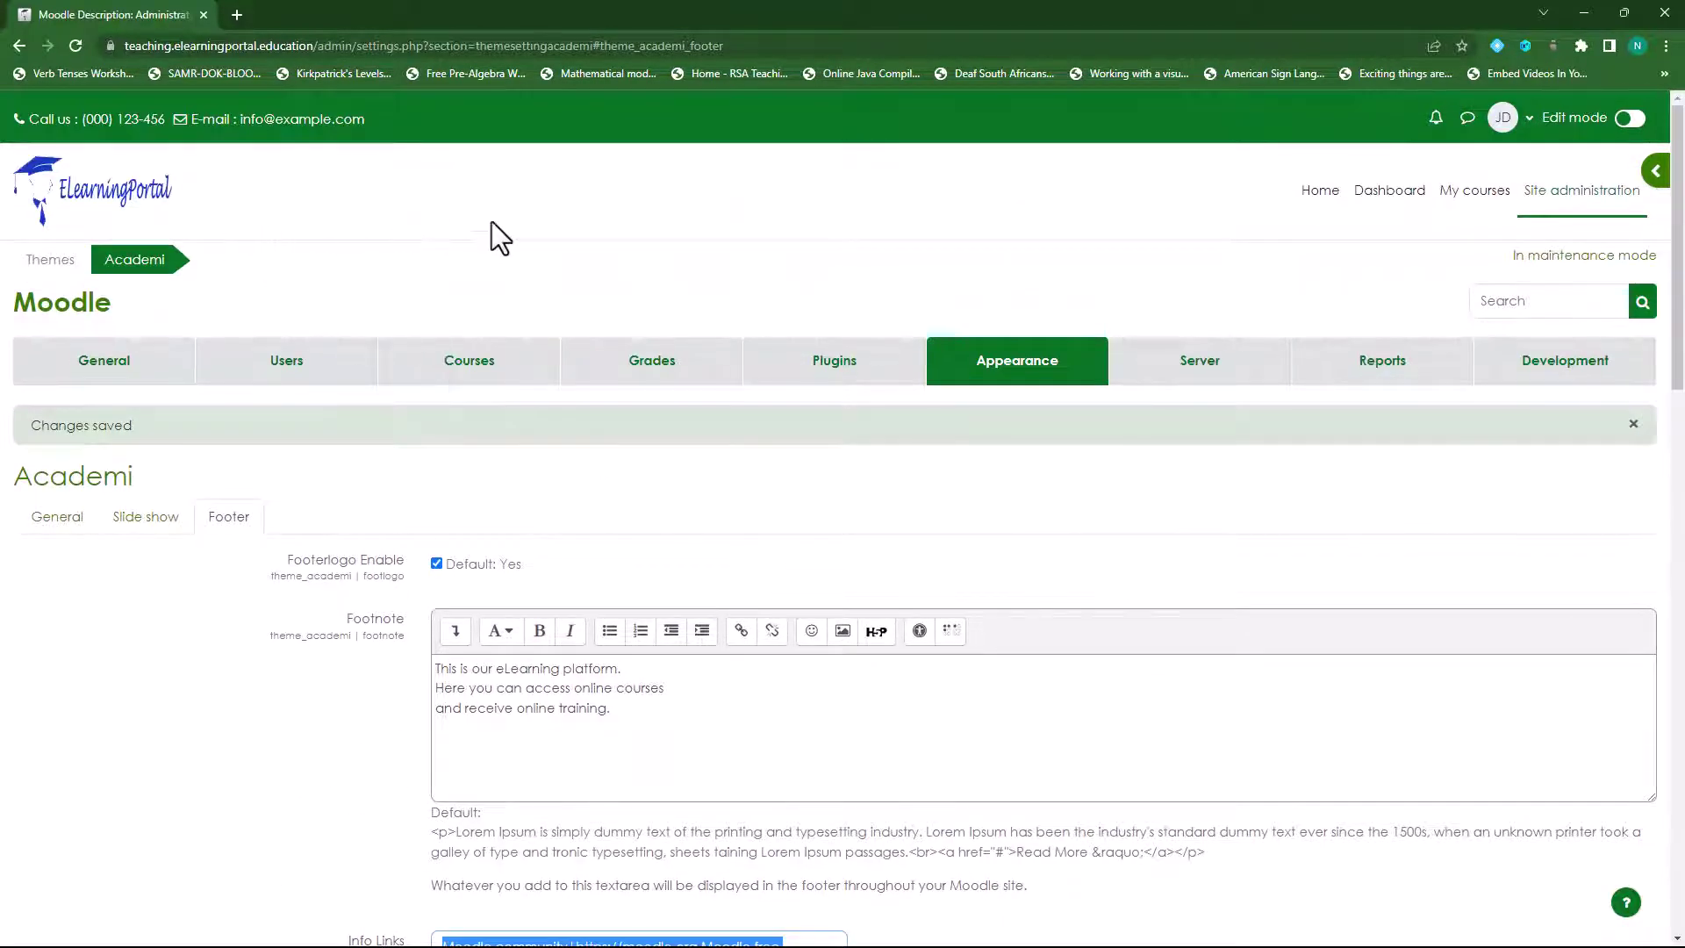
pyautogui.scroll(-6, 794, 719)
pyautogui.click(525, 478)
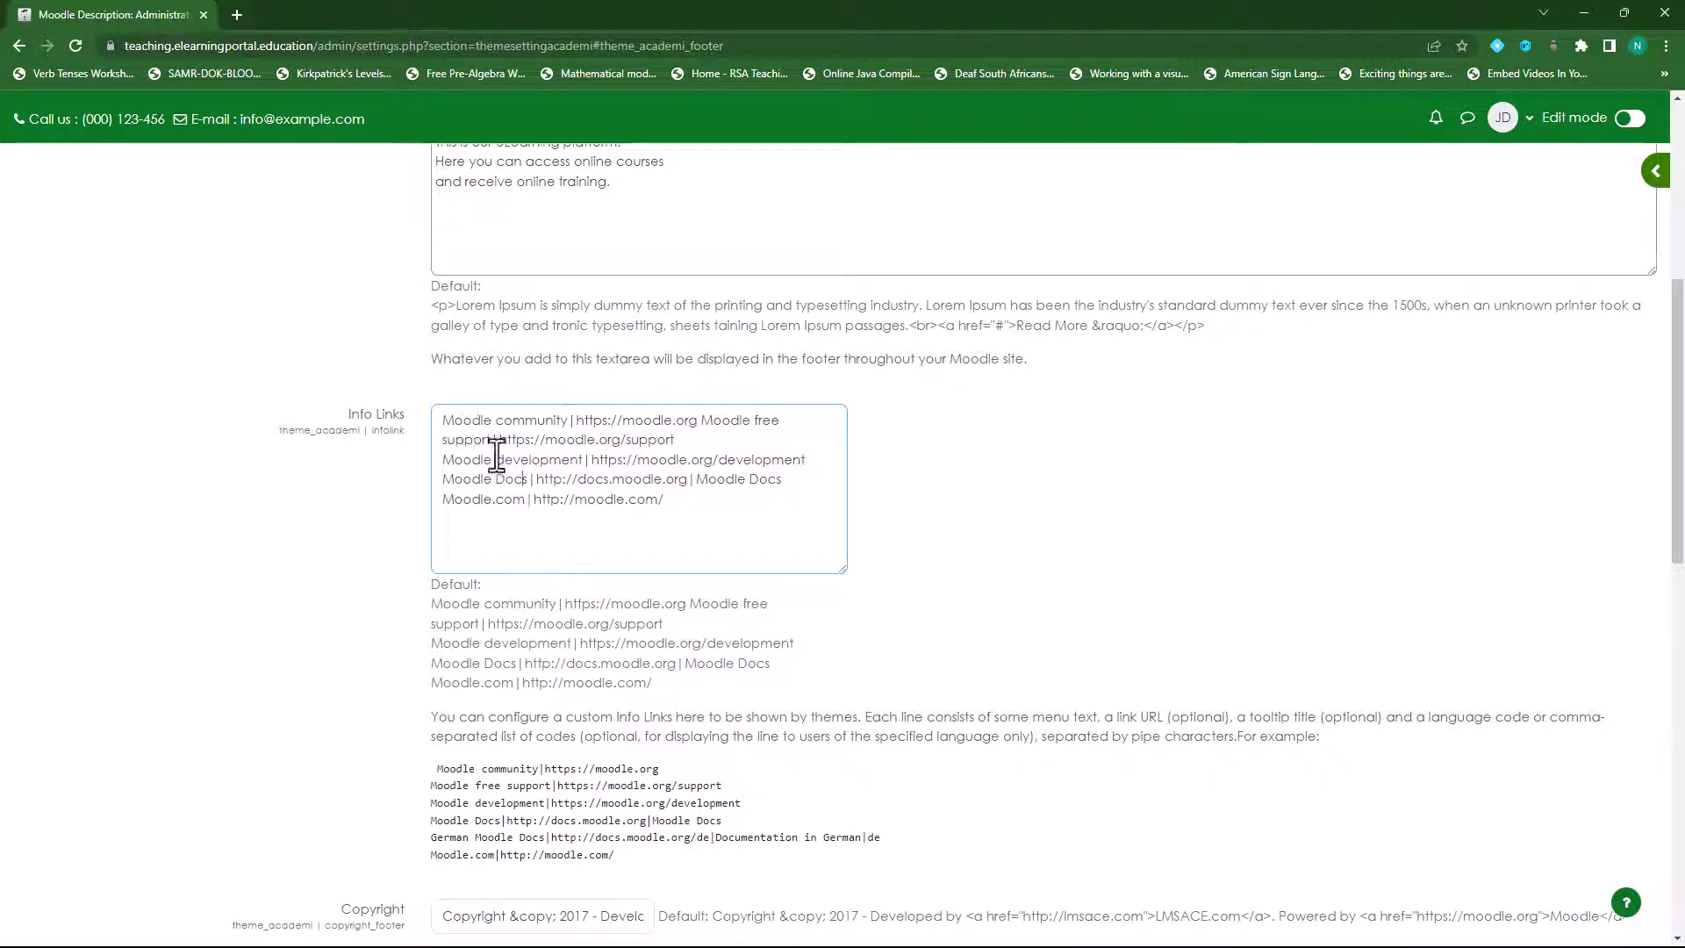
pyautogui.moveTo(671, 499); pyautogui.dragTo(439, 420)
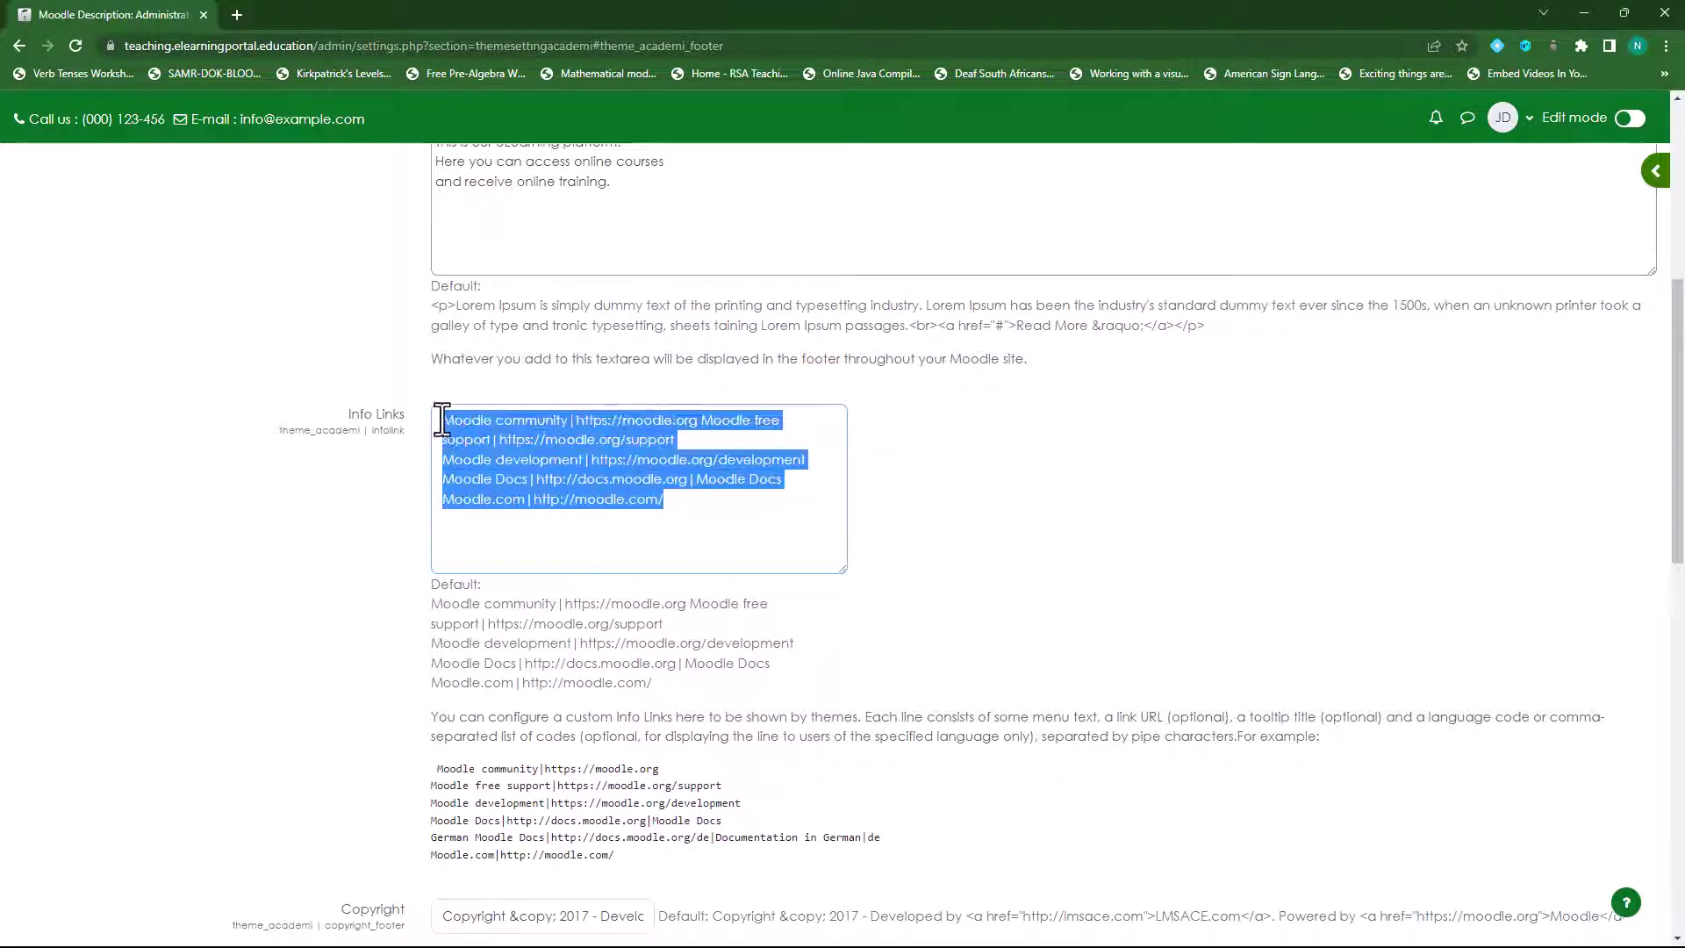
pyautogui.press('BackSpace')
pyautogui.scroll(3, 493, 463)
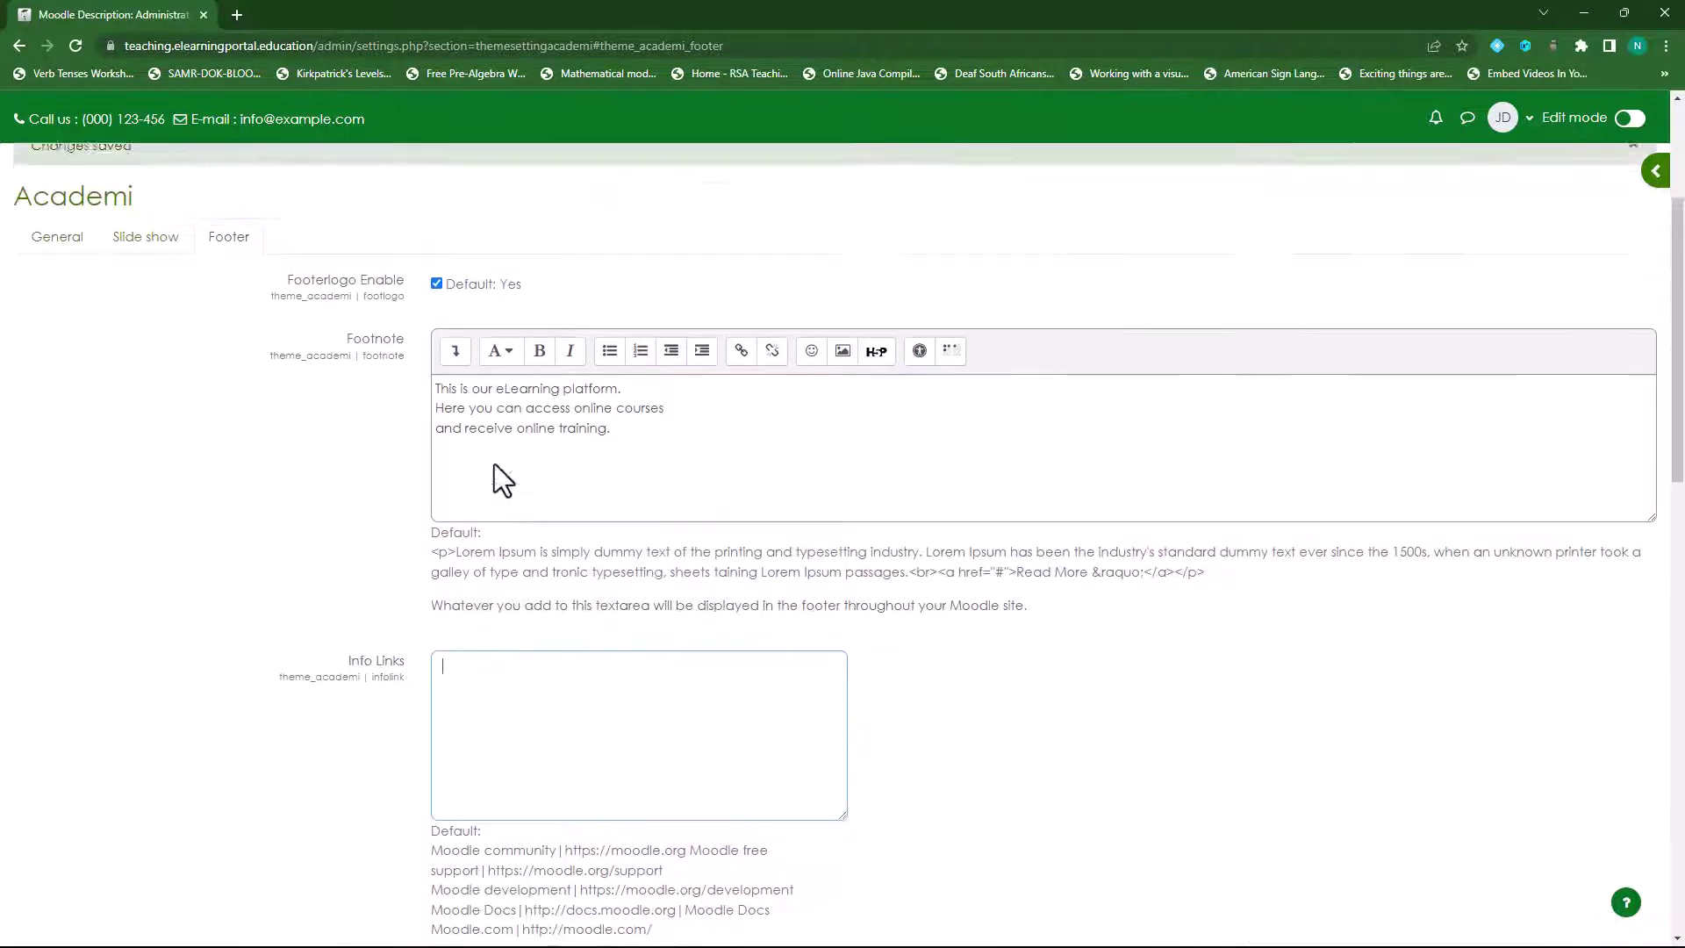
pyautogui.scroll(-4, 493, 463)
pyautogui.scroll(-5, 343, 567)
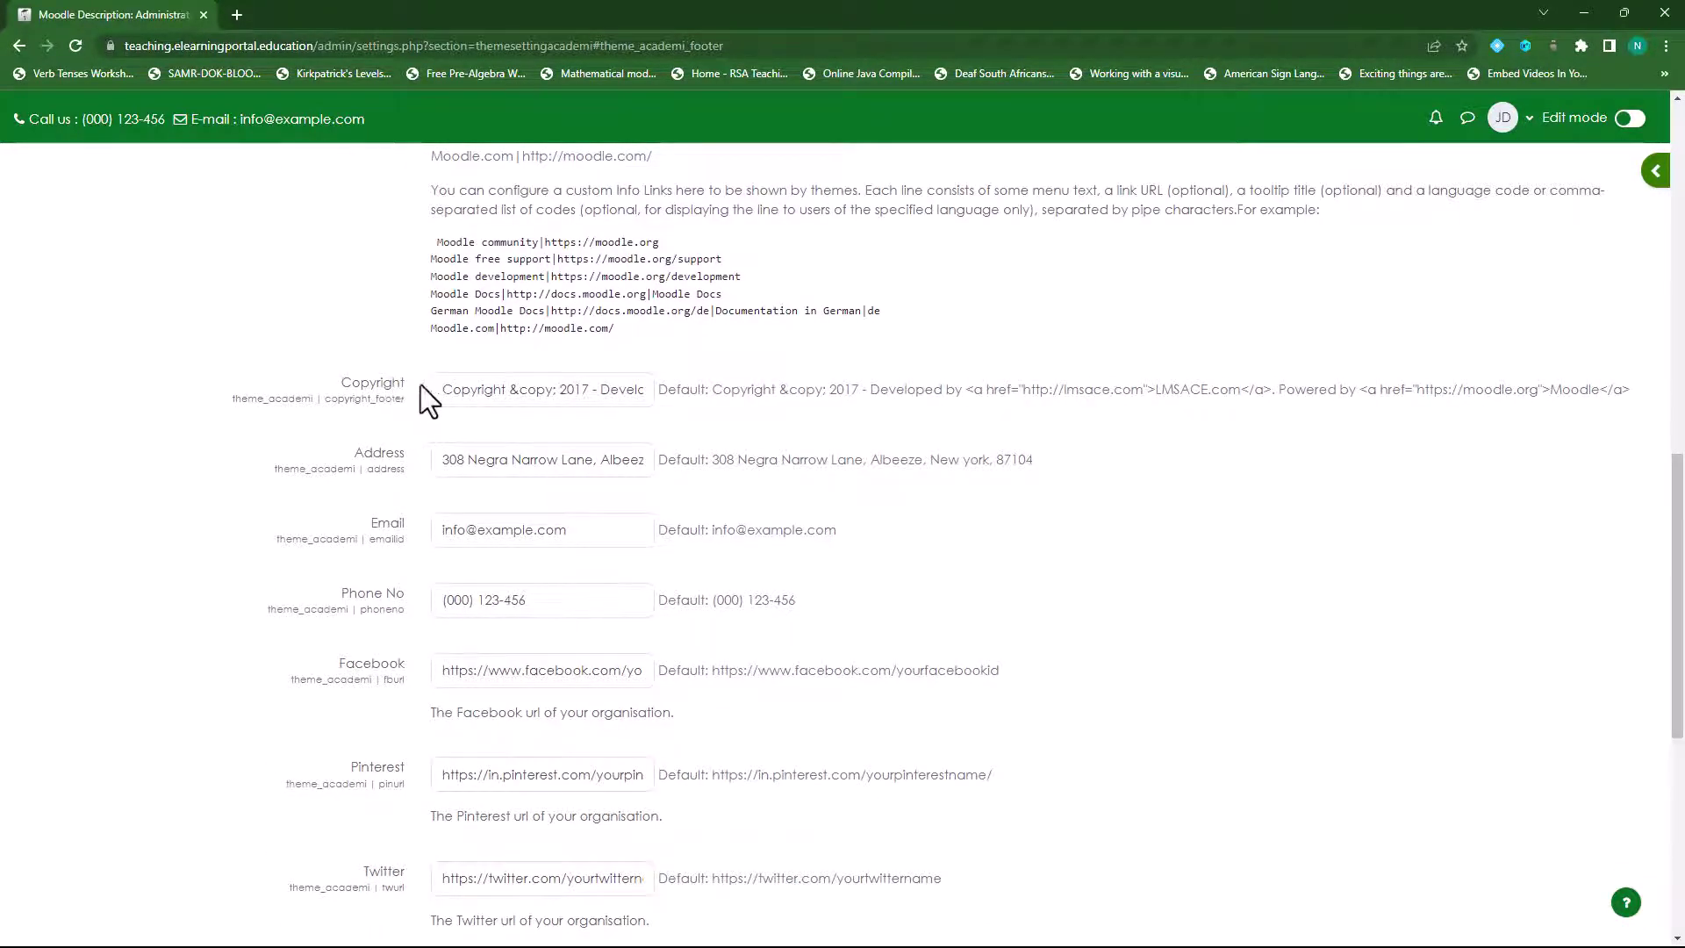
# - Trim the Copyright field to 'Copyright &copy; 2022', removing the developer and Powered by credits
pyautogui.scroll(-7, 669, 647)
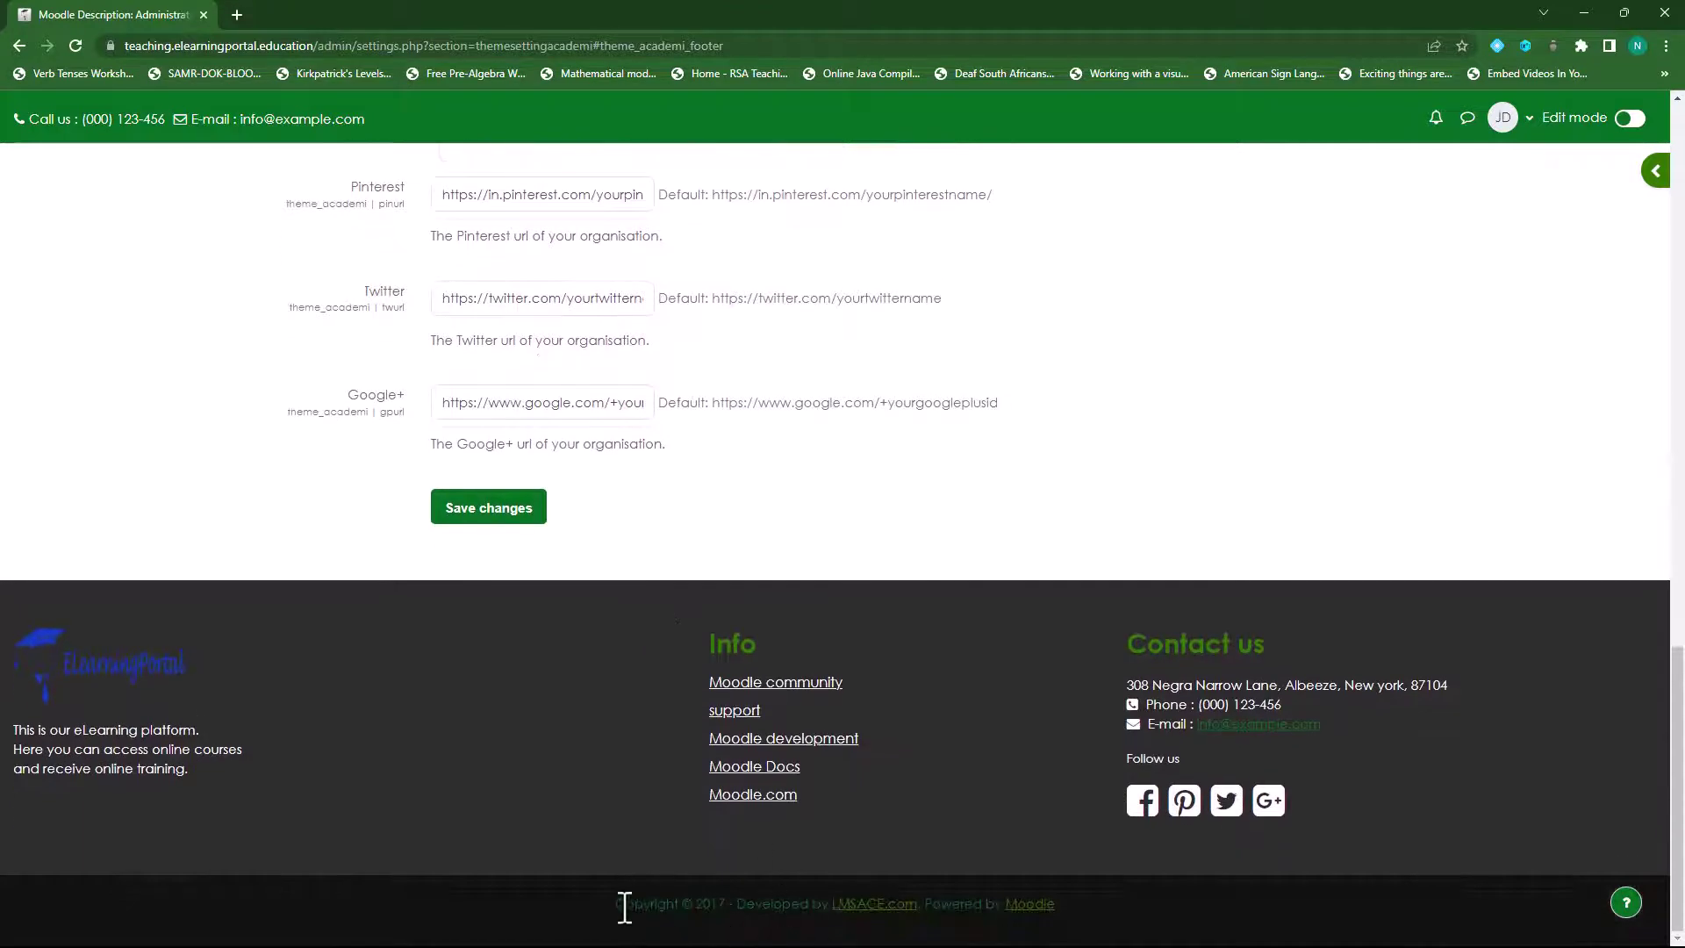
pyautogui.moveTo(614, 904); pyautogui.dragTo(1109, 919)
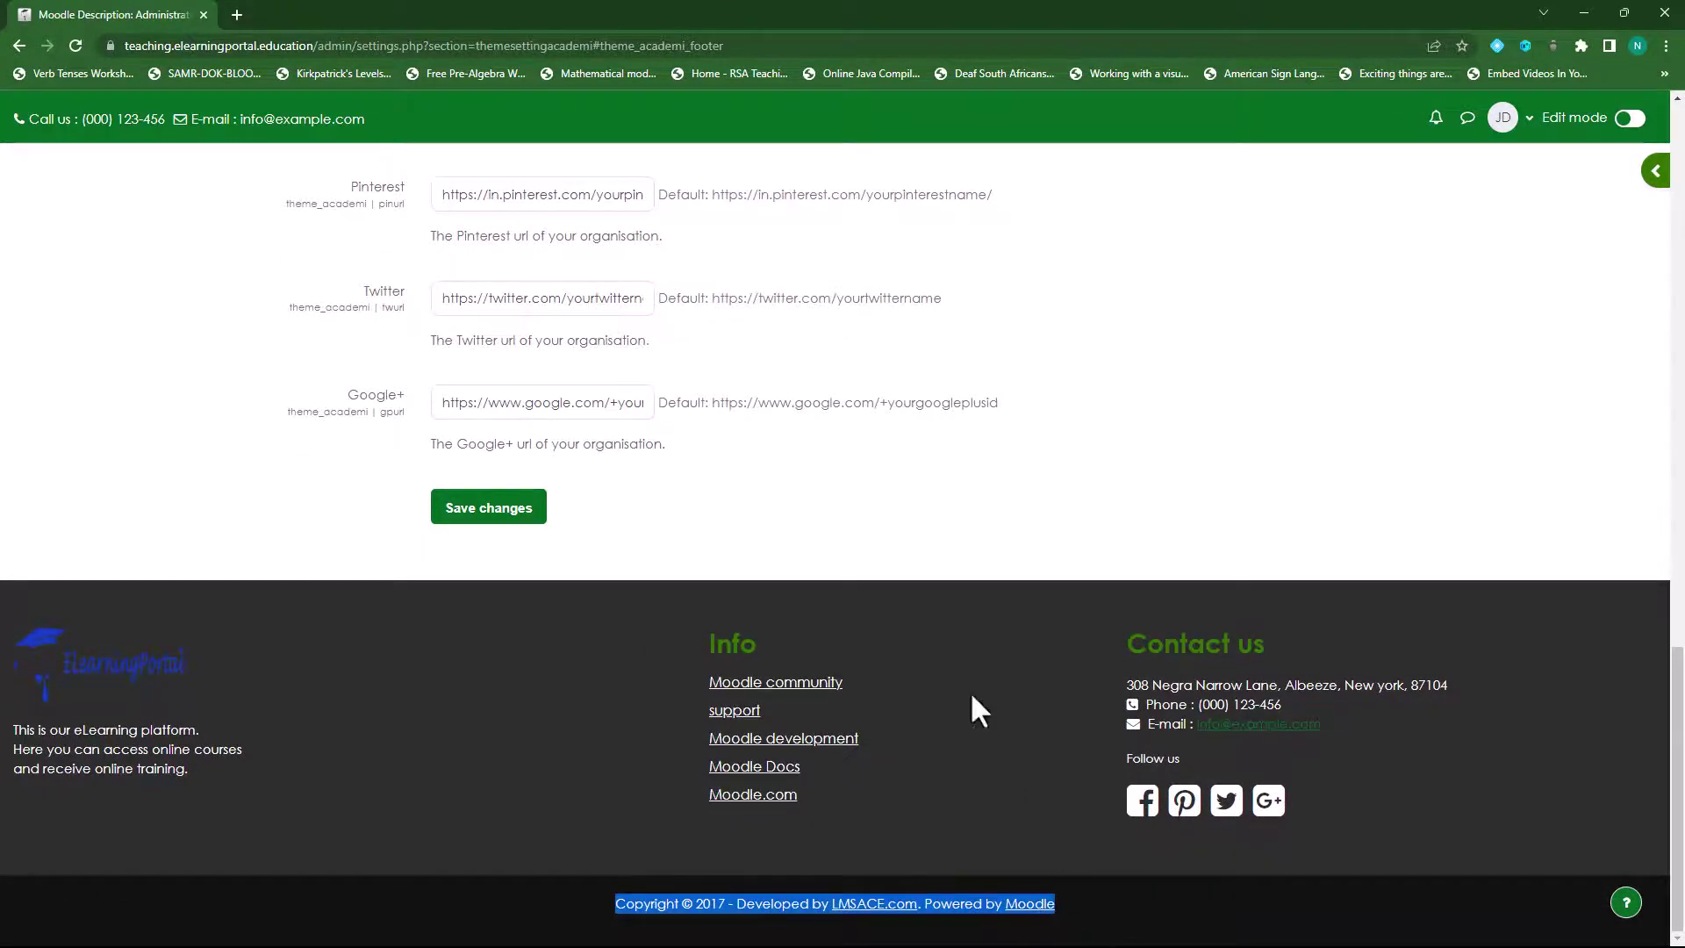
pyautogui.scroll(13, 909, 553)
pyautogui.scroll(-5, 909, 552)
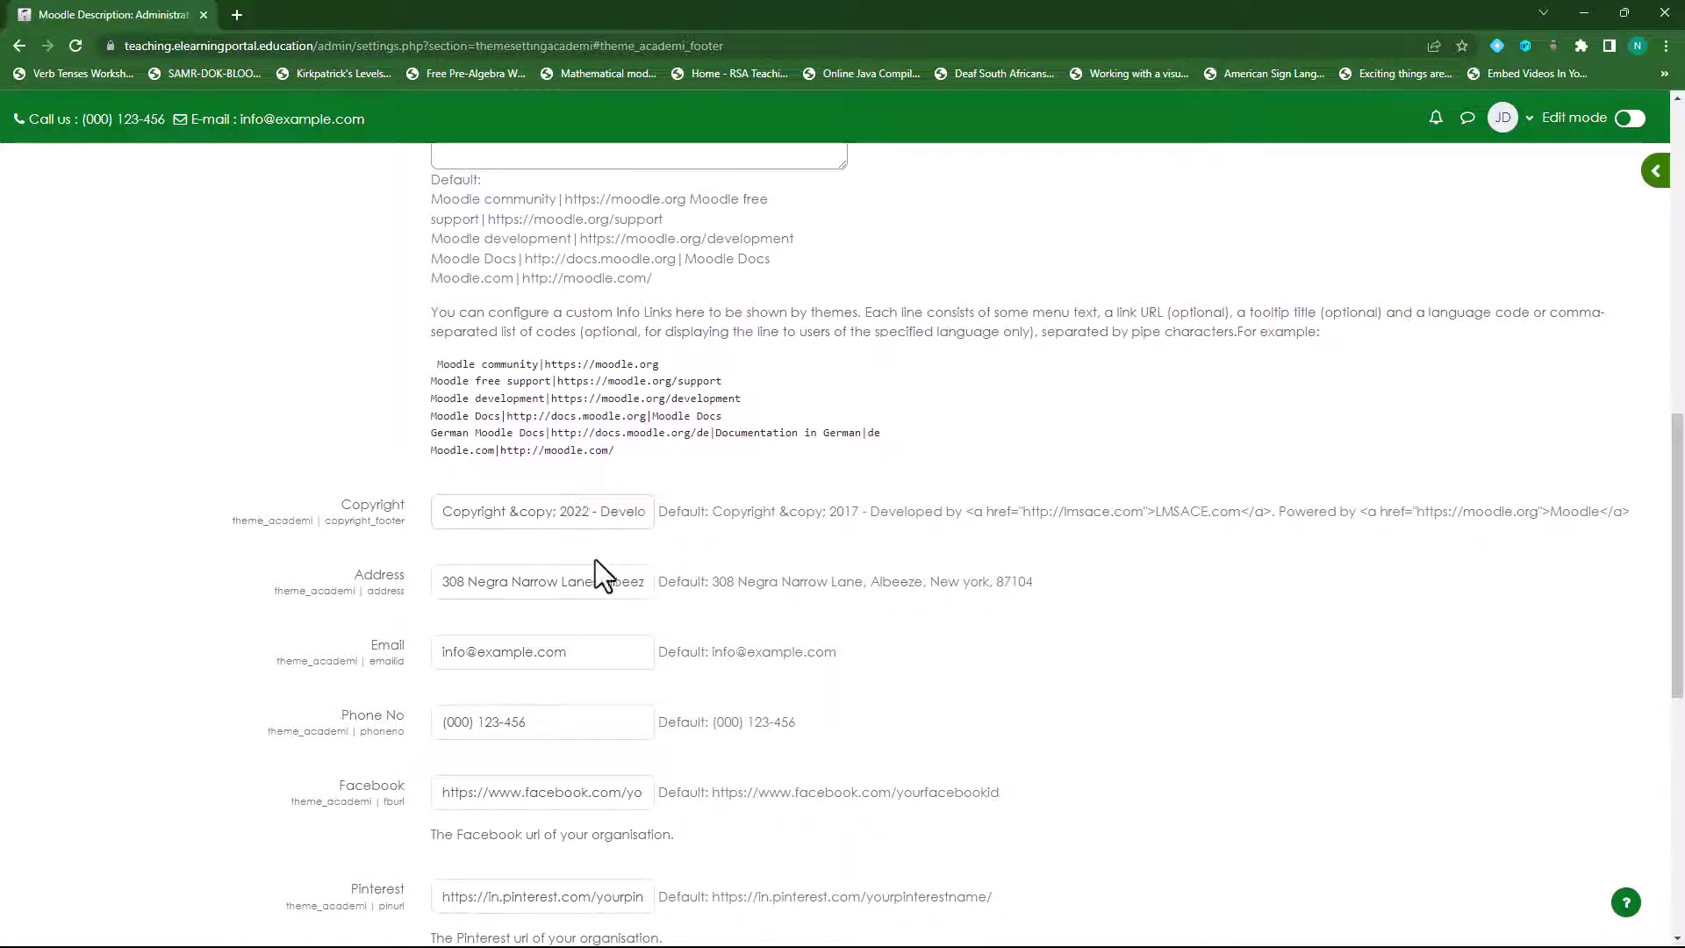
pyautogui.click(606, 515)
pyautogui.press('Delete')
pyautogui.press('Delete')
pyautogui.press('Delete')
pyautogui.press('Delete')
pyautogui.press('Delete')
pyautogui.press('Delete')
pyautogui.press('Delete')
pyautogui.press('Delete')
pyautogui.press('Delete')
pyautogui.press('Delete')
pyautogui.press('Delete')
pyautogui.press('Delete')
pyautogui.press('Delete')
pyautogui.press('Delete')
pyautogui.press('Delete')
pyautogui.press('Delete')
pyautogui.press('Delete')
pyautogui.press('Delete')
pyautogui.press('Delete')
pyautogui.press('Delete')
pyautogui.press('Delete')
pyautogui.press('Delete')
pyautogui.press('Delete')
pyautogui.press('Delete')
pyautogui.press('Delete')
pyautogui.press('Delete')
pyautogui.press('Delete')
pyautogui.press('Delete')
pyautogui.press('Delete')
pyautogui.press('Delete')
pyautogui.press('Delete')
pyautogui.press('Delete')
pyautogui.press('Delete')
pyautogui.press('Delete')
pyautogui.press('Delete')
pyautogui.press('Delete')
pyautogui.press('Delete')
pyautogui.press('Delete')
pyautogui.press('Delete')
pyautogui.press('Delete')
pyautogui.press('Delete')
pyautogui.press('Delete')
pyautogui.press('Delete')
pyautogui.press('Delete')
pyautogui.press('Delete')
pyautogui.press('Delete')
pyautogui.press('Delete')
pyautogui.press('Delete')
pyautogui.press('Delete')
pyautogui.press('Delete')
pyautogui.press('Delete')
pyautogui.press('Delete')
pyautogui.press('Delete')
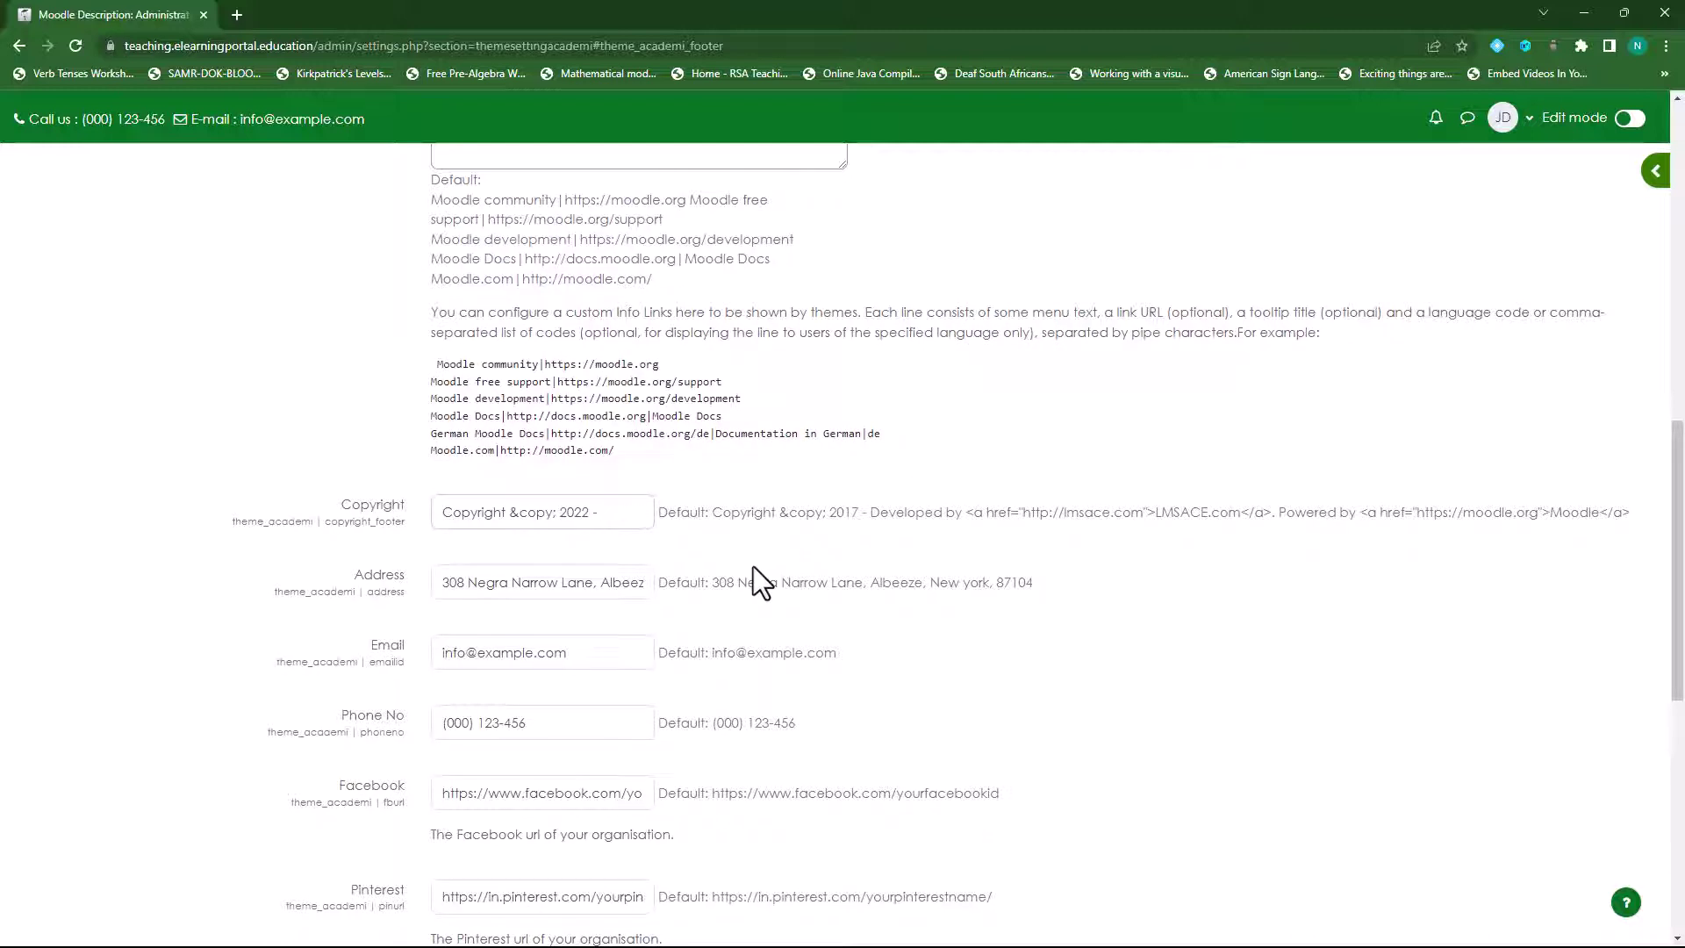
pyautogui.press('BackSpace')
pyautogui.press('BackSpace')
# - Overwrite the Address, Email and Phone No fields with the site's street address, admin e-mail and phone number
pyautogui.scroll(-1, 526, 509)
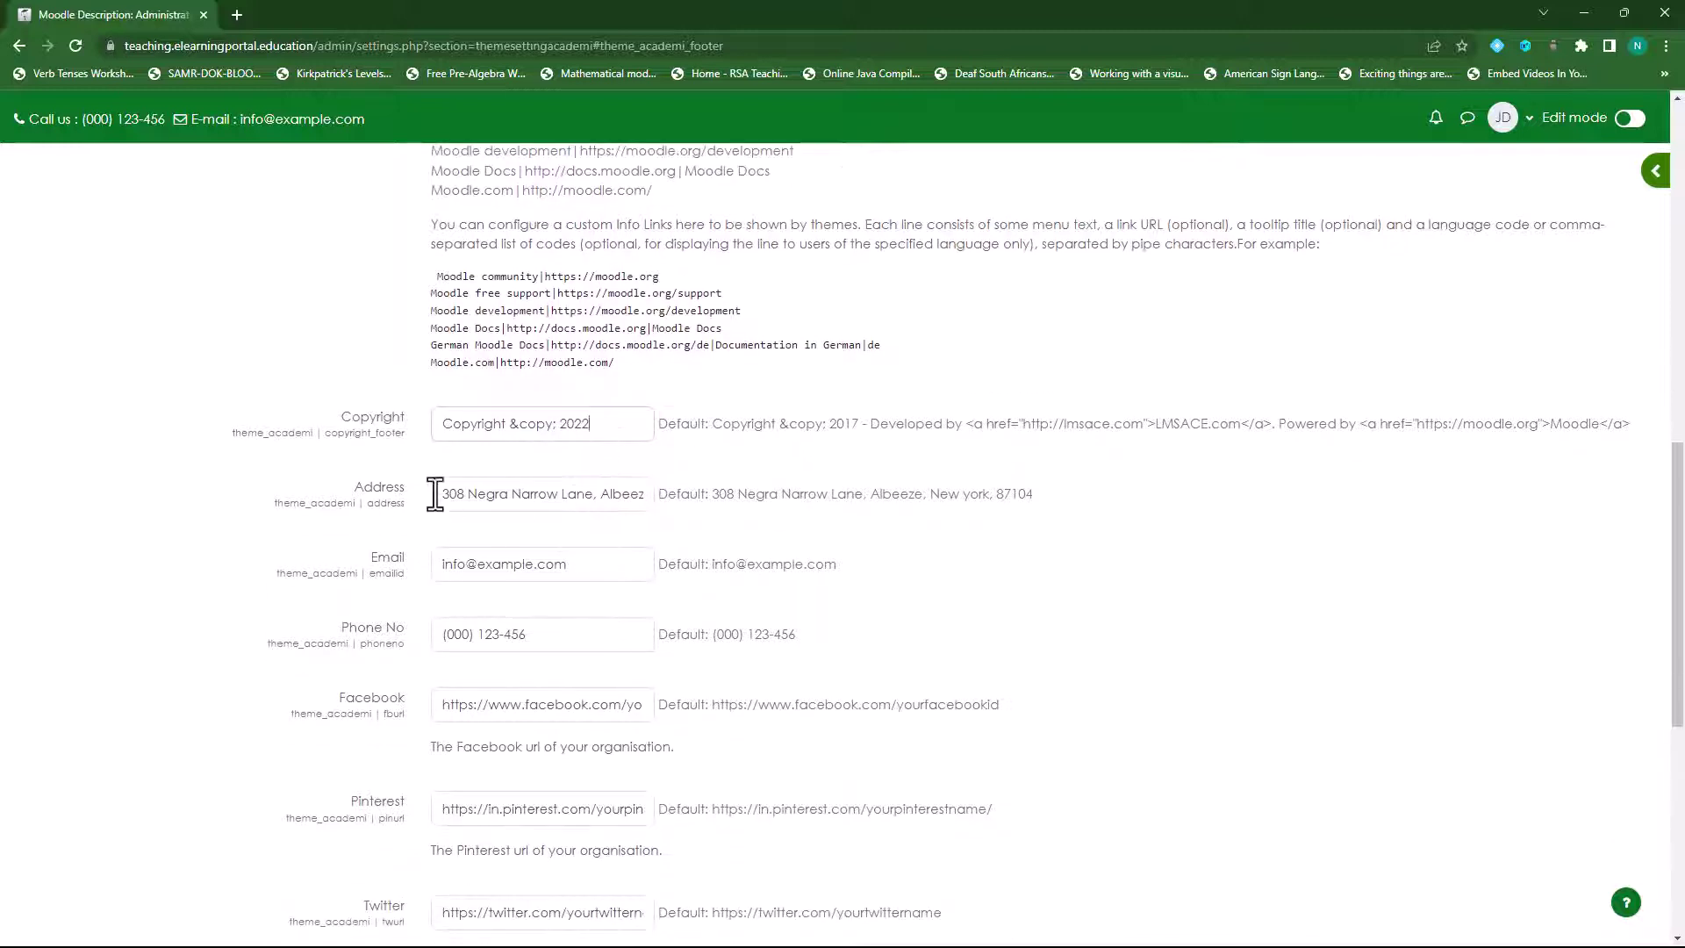
pyautogui.moveTo(440, 493); pyautogui.dragTo(869, 496)
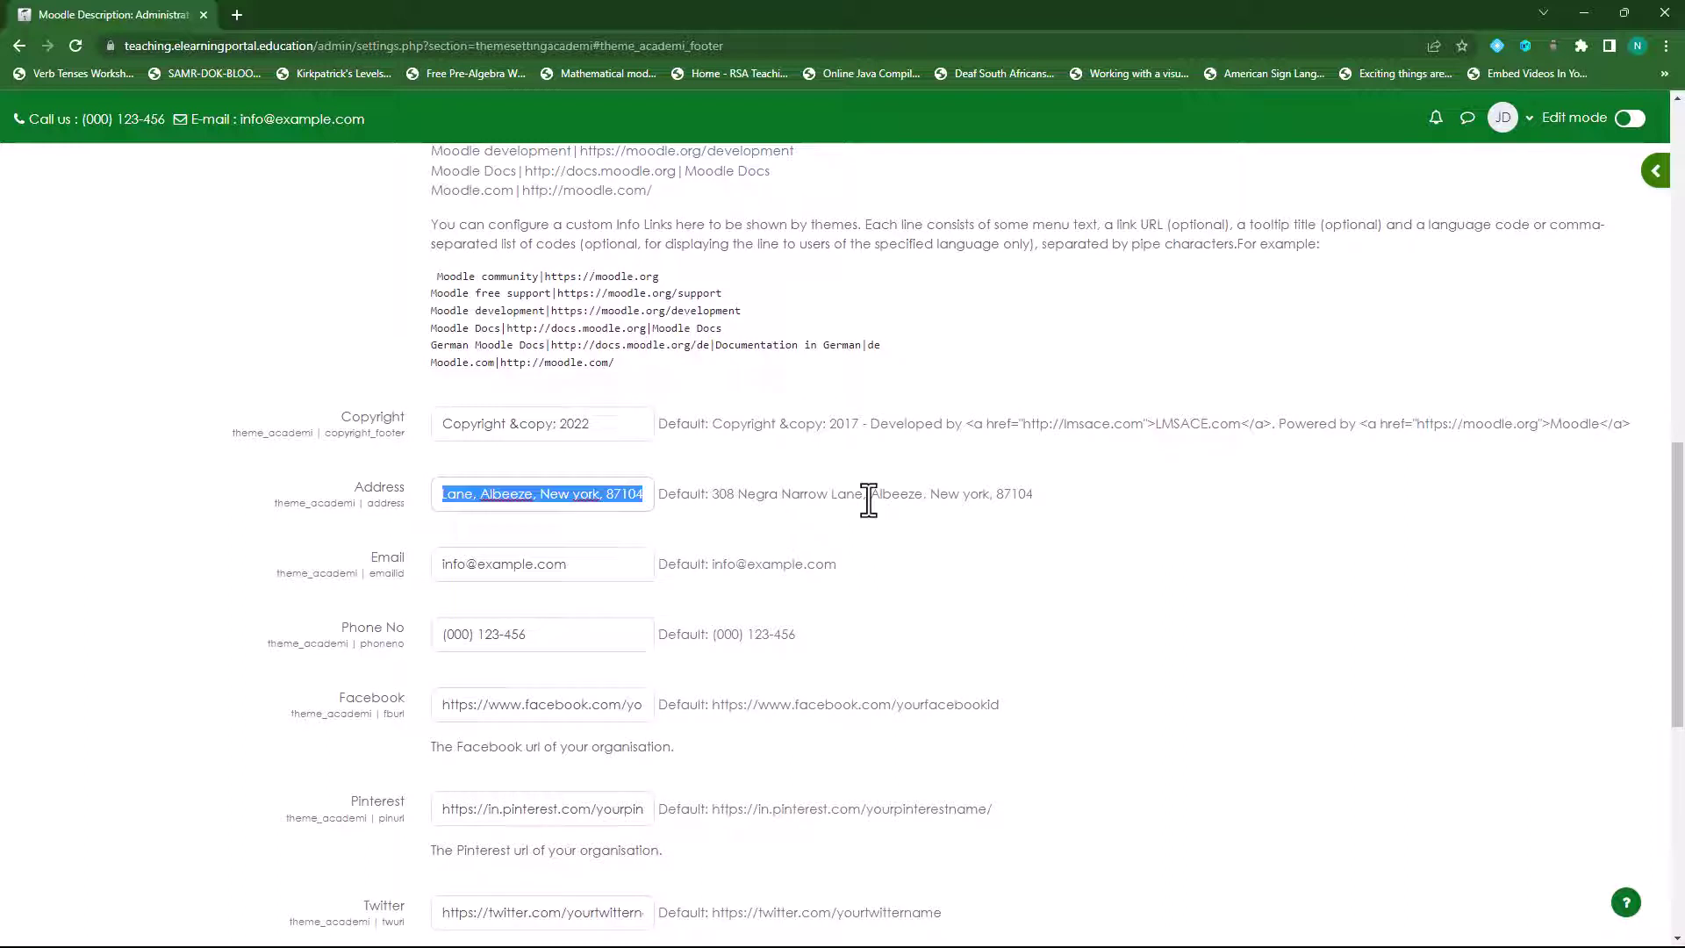
pyautogui.write('123')
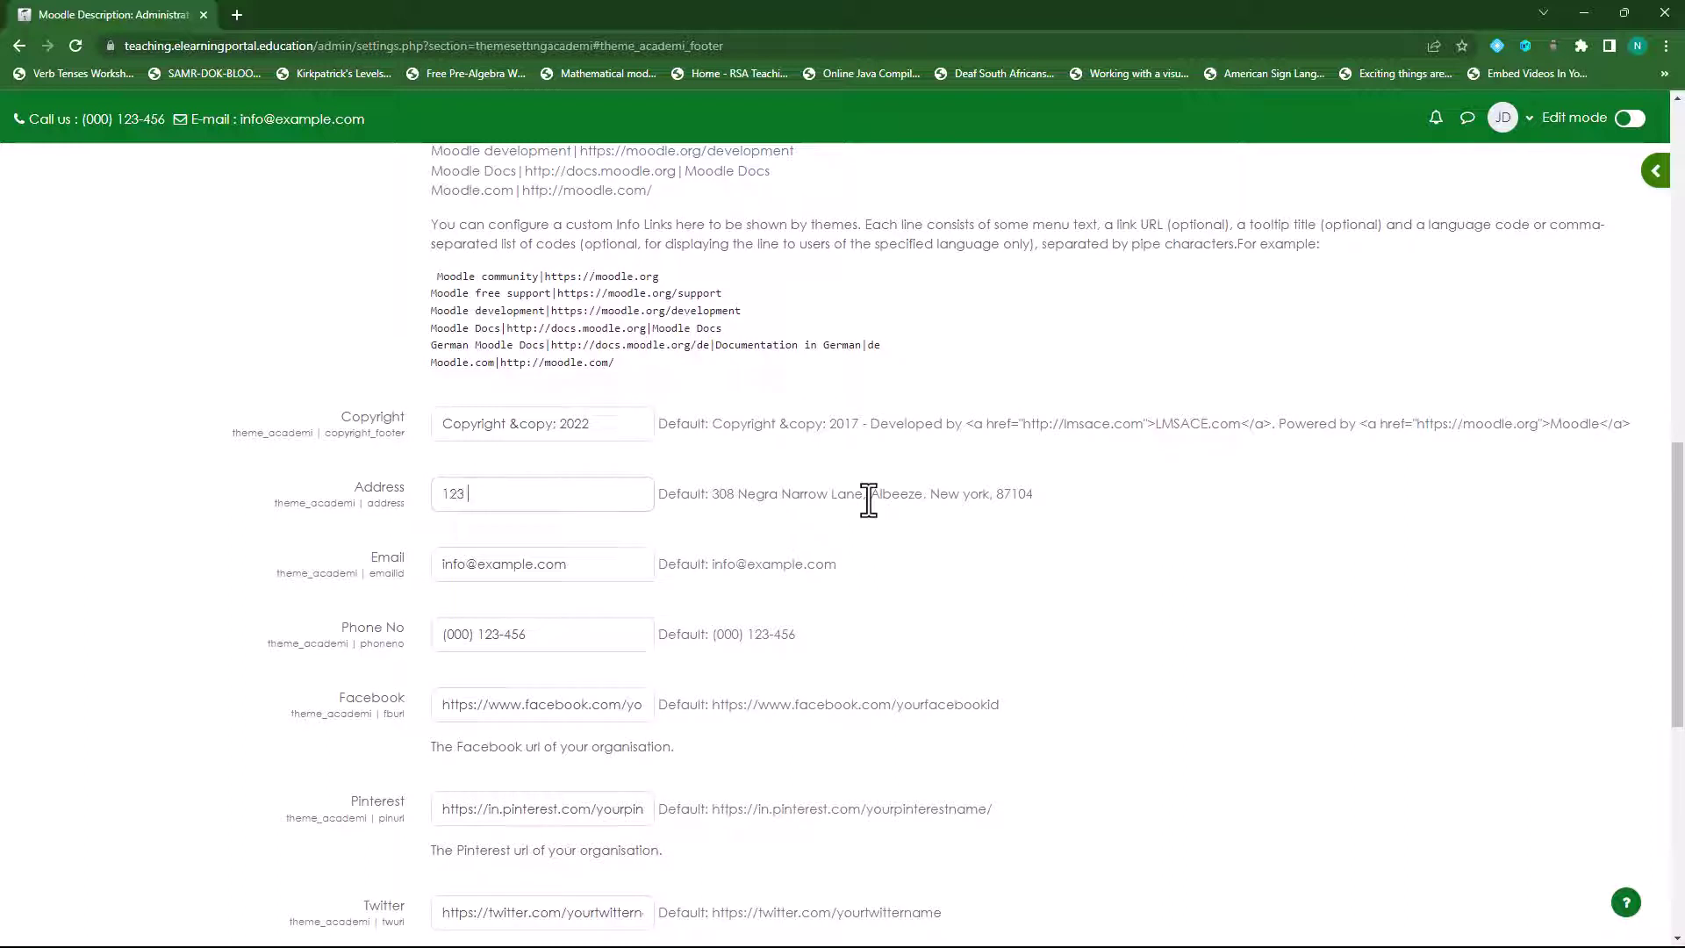
pyautogui.write(' Street anm')
pyautogui.write('ame')
pyautogui.write(', Street code')
pyautogui.moveTo(438, 564); pyautogui.dragTo(655, 566)
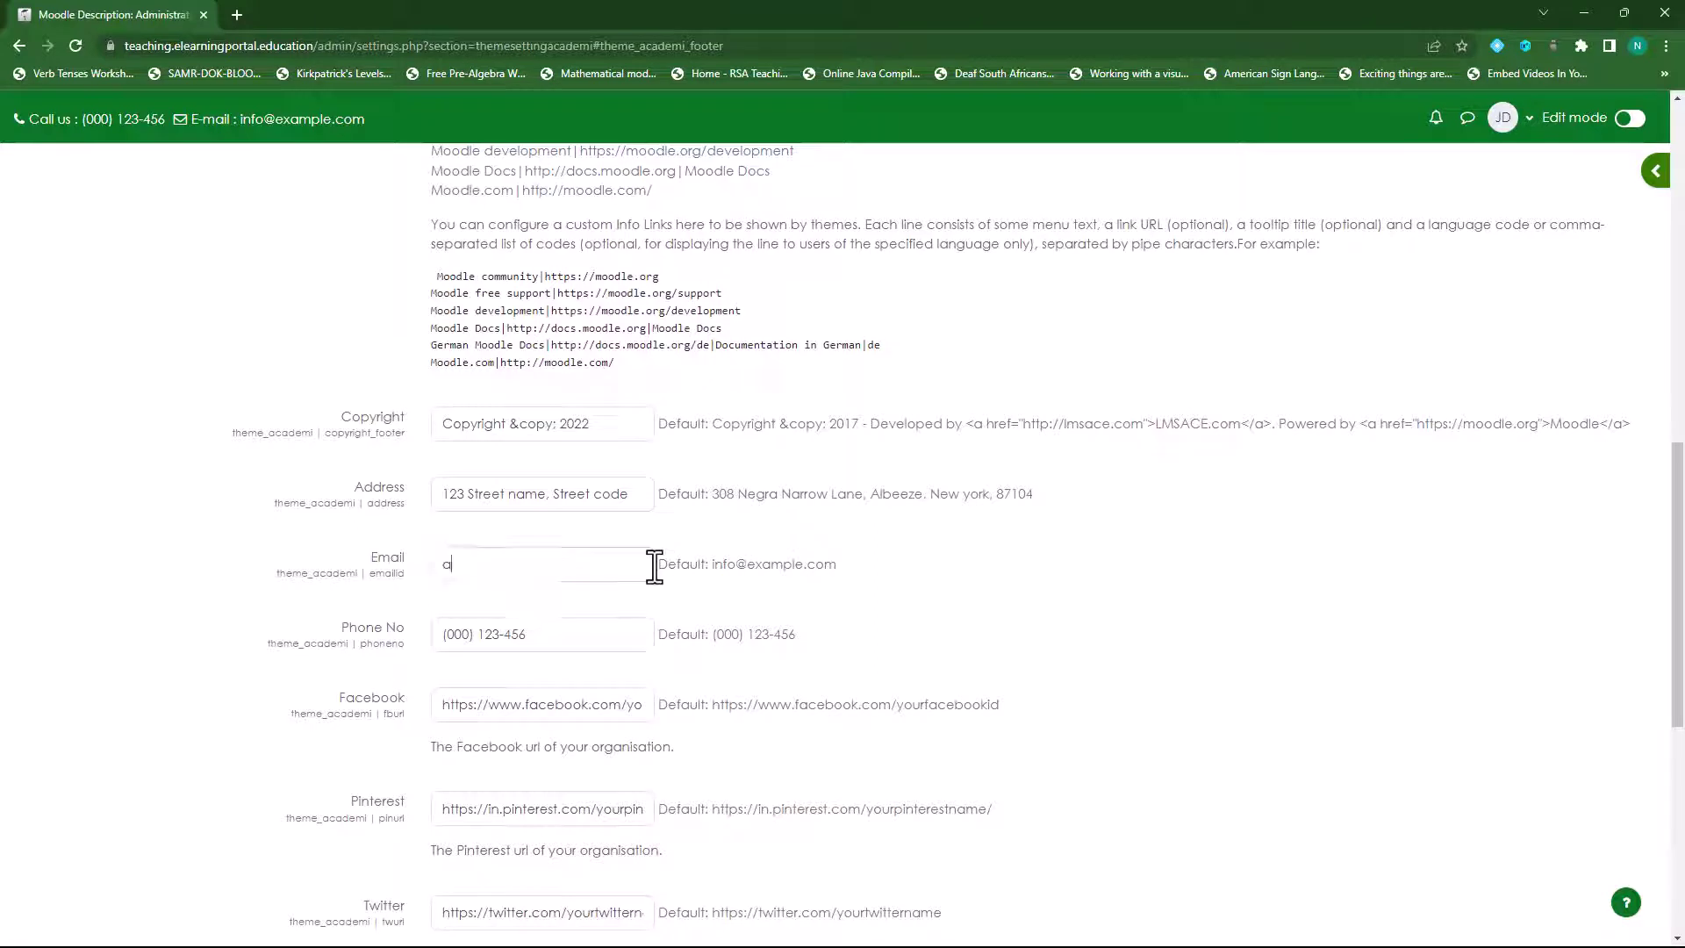
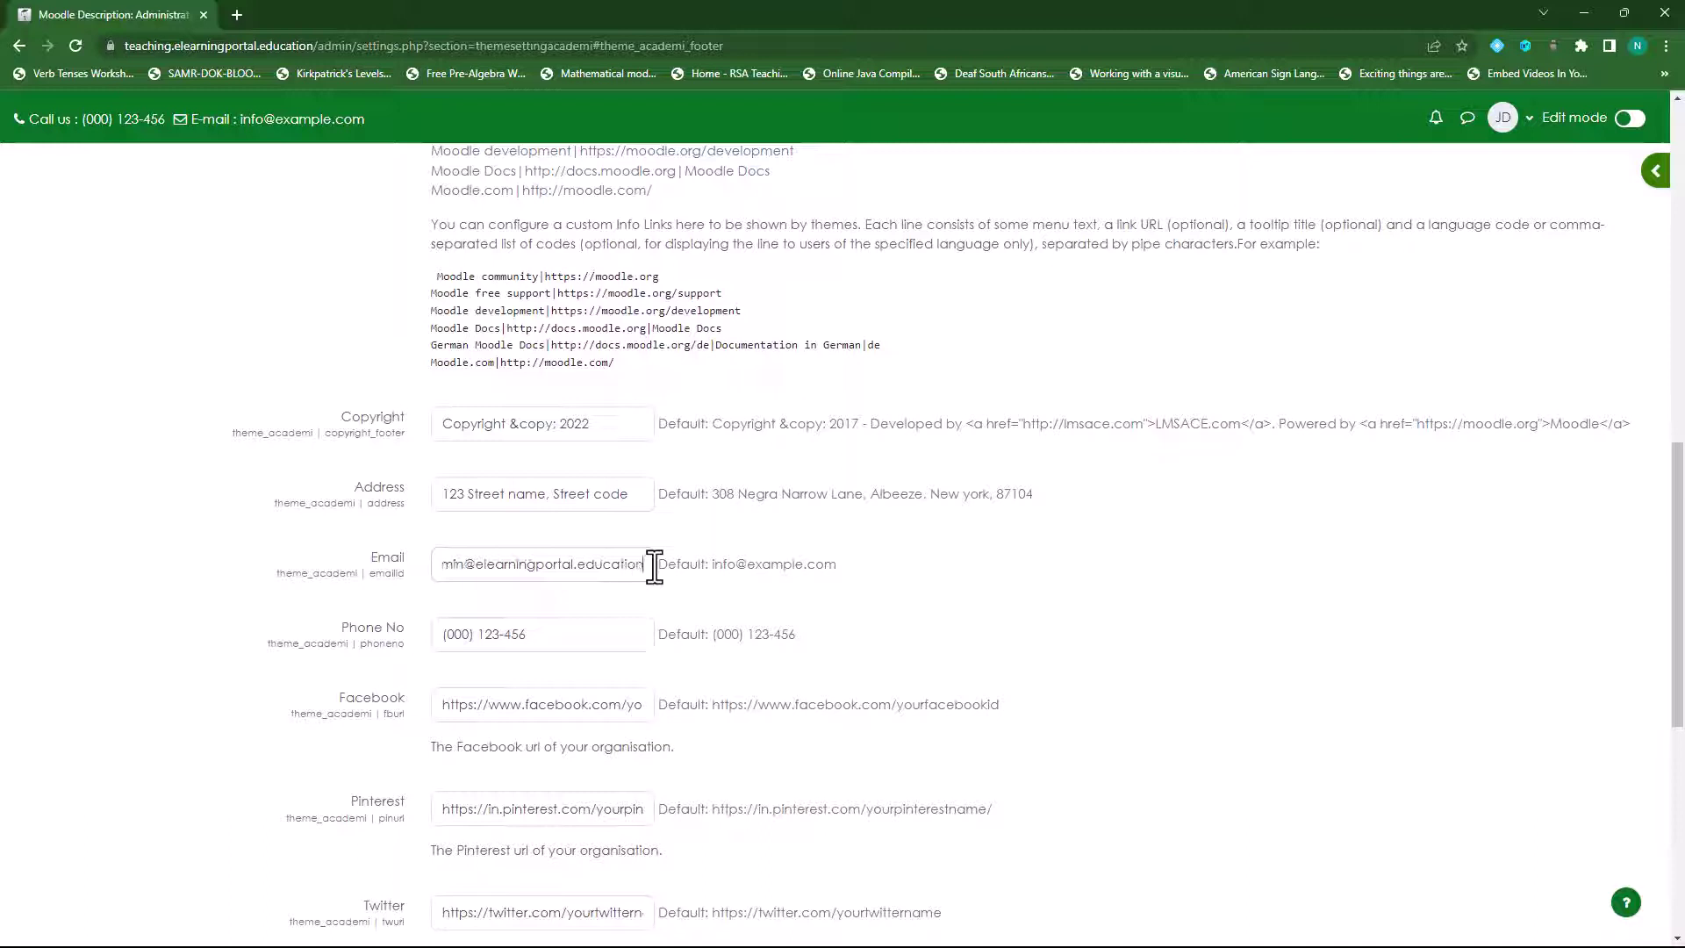
pyautogui.moveTo(556, 630); pyautogui.dragTo(430, 635)
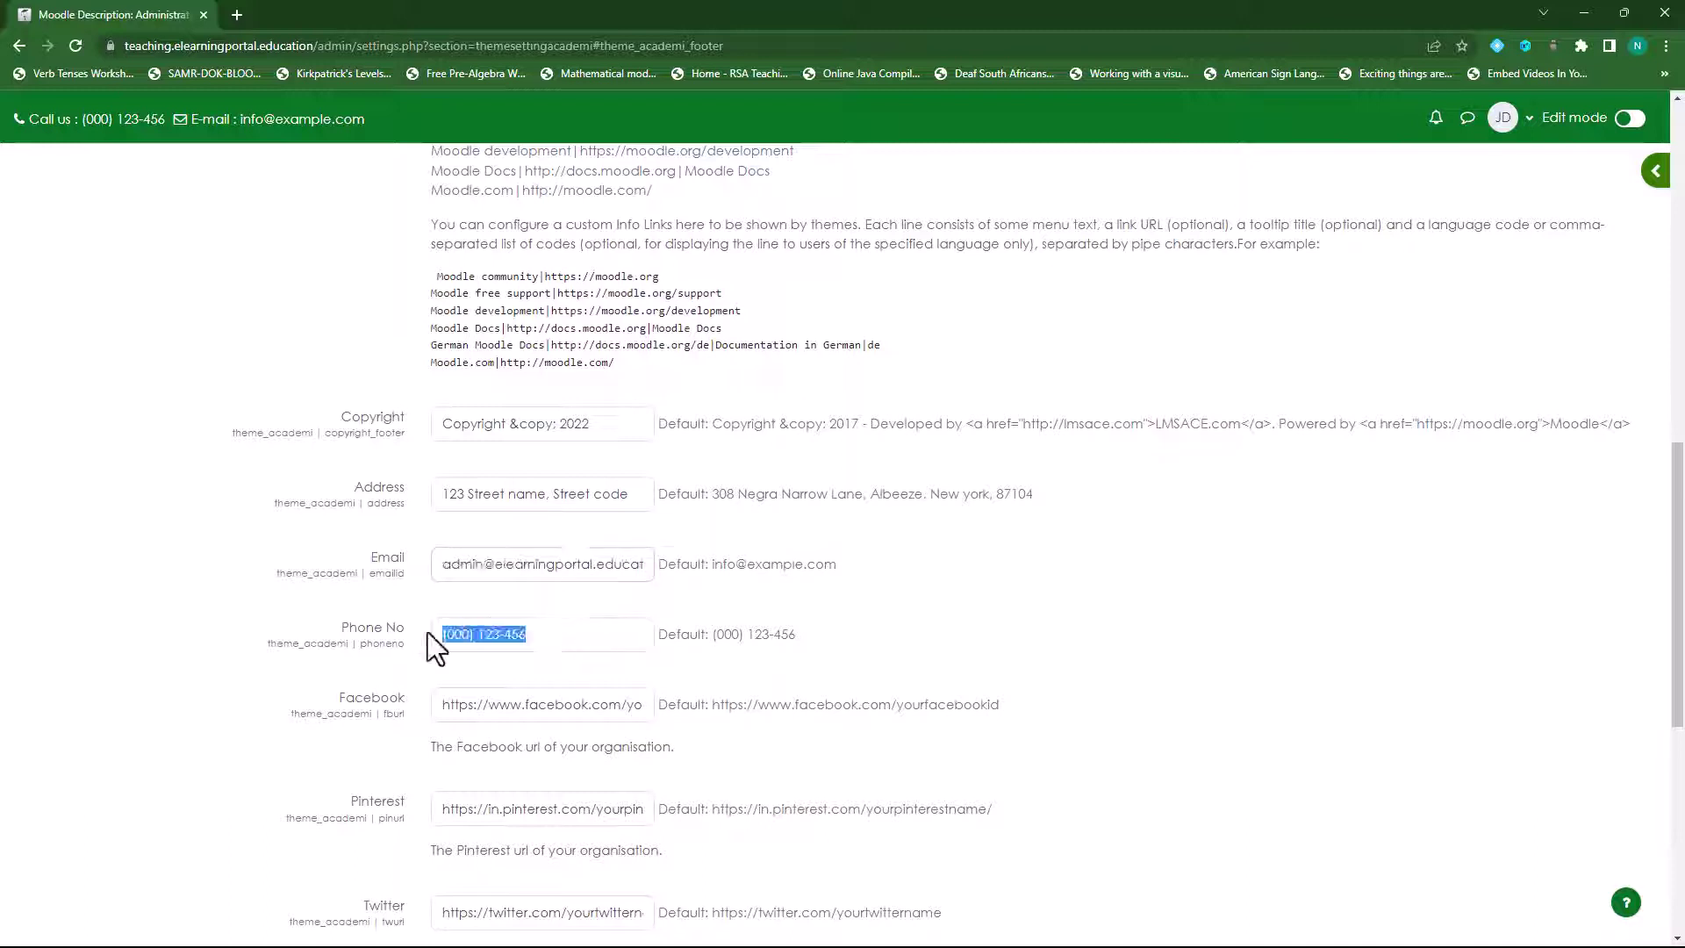
pyautogui.click(472, 643)
pyautogui.click(541, 635)
# - Keep the Facebook URL unchanged and delete the Pinterest URL
pyautogui.moveTo(435, 709); pyautogui.dragTo(676, 709)
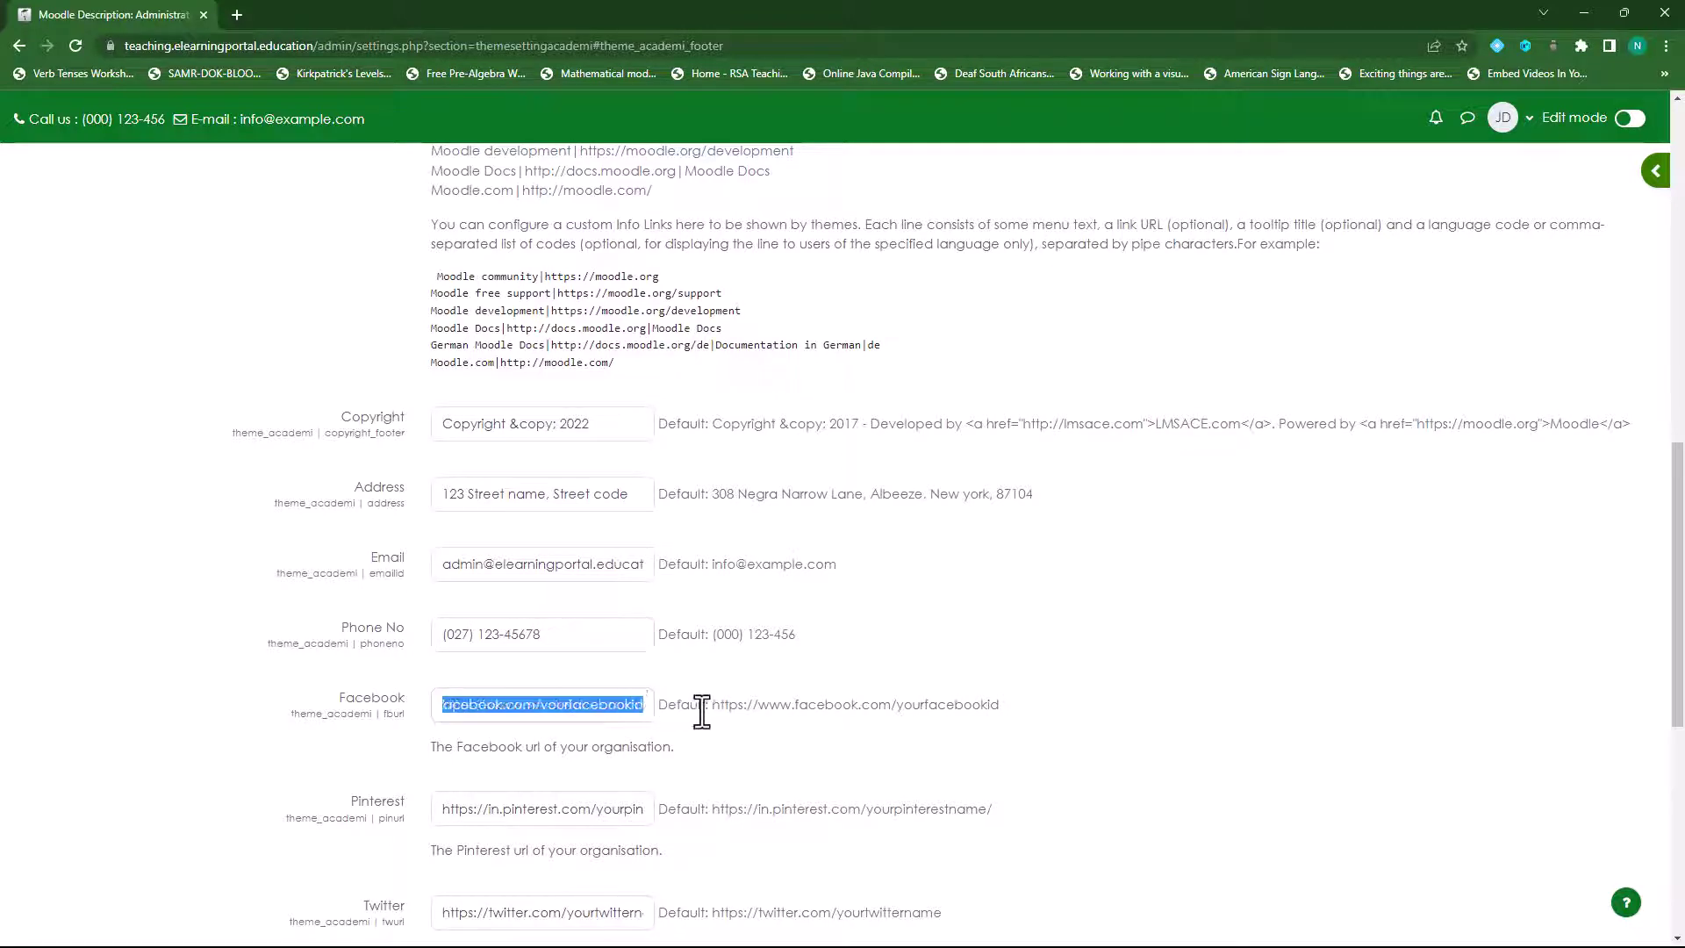
pyautogui.click(599, 709)
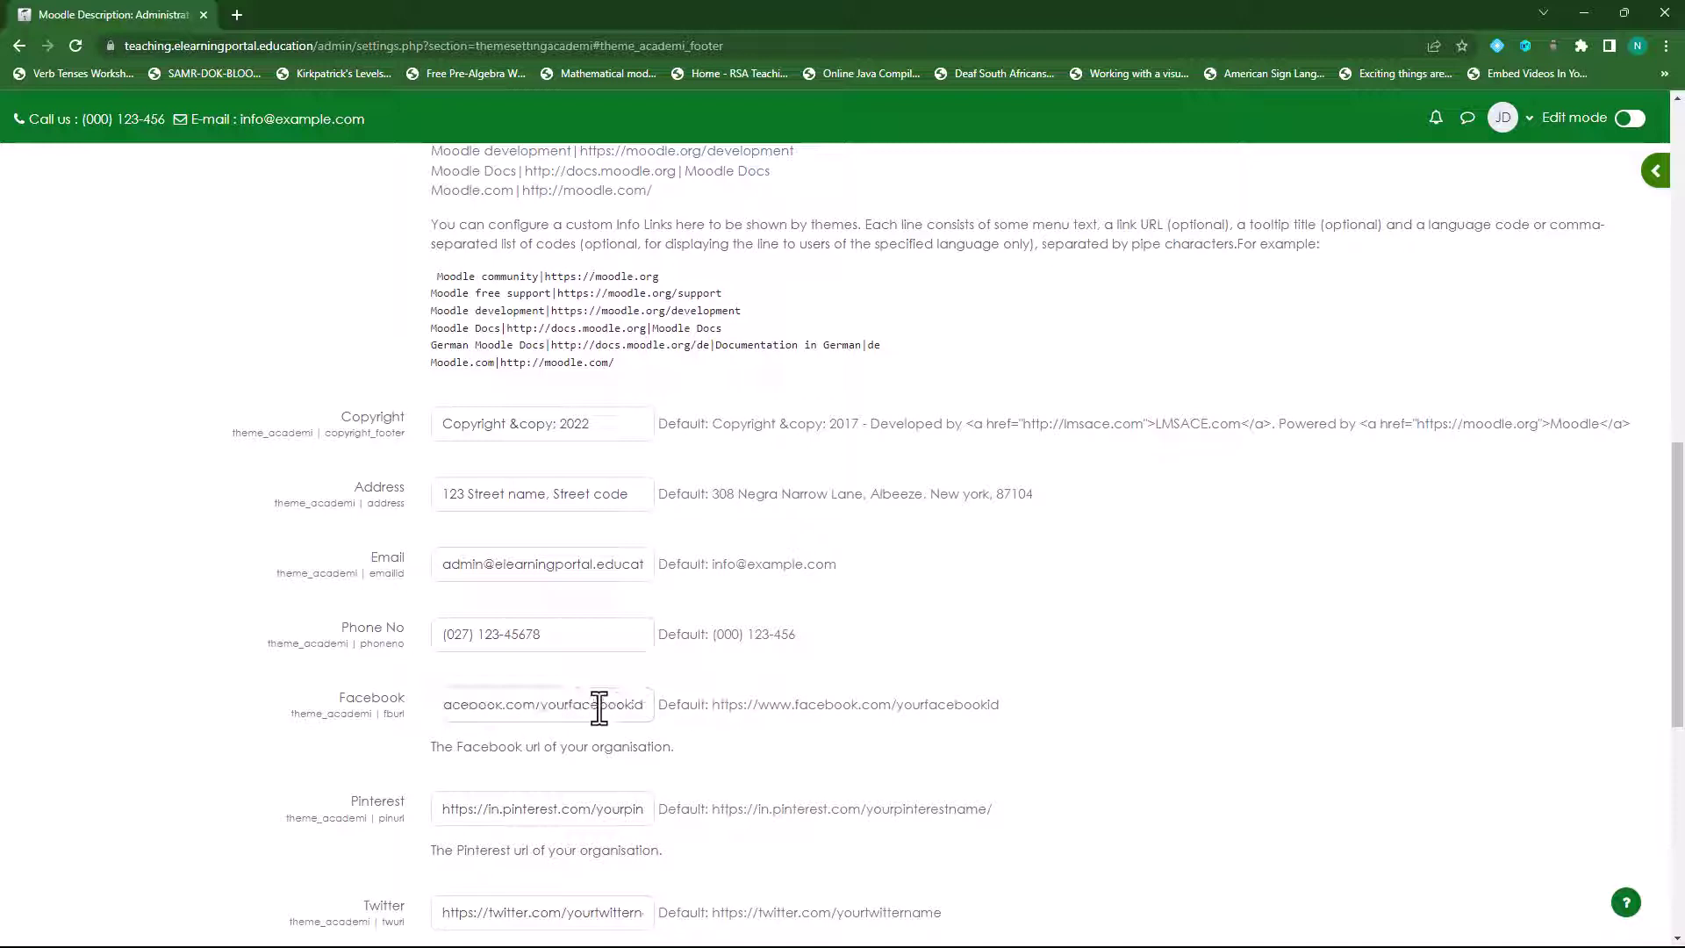
pyautogui.scroll(-1, 551, 711)
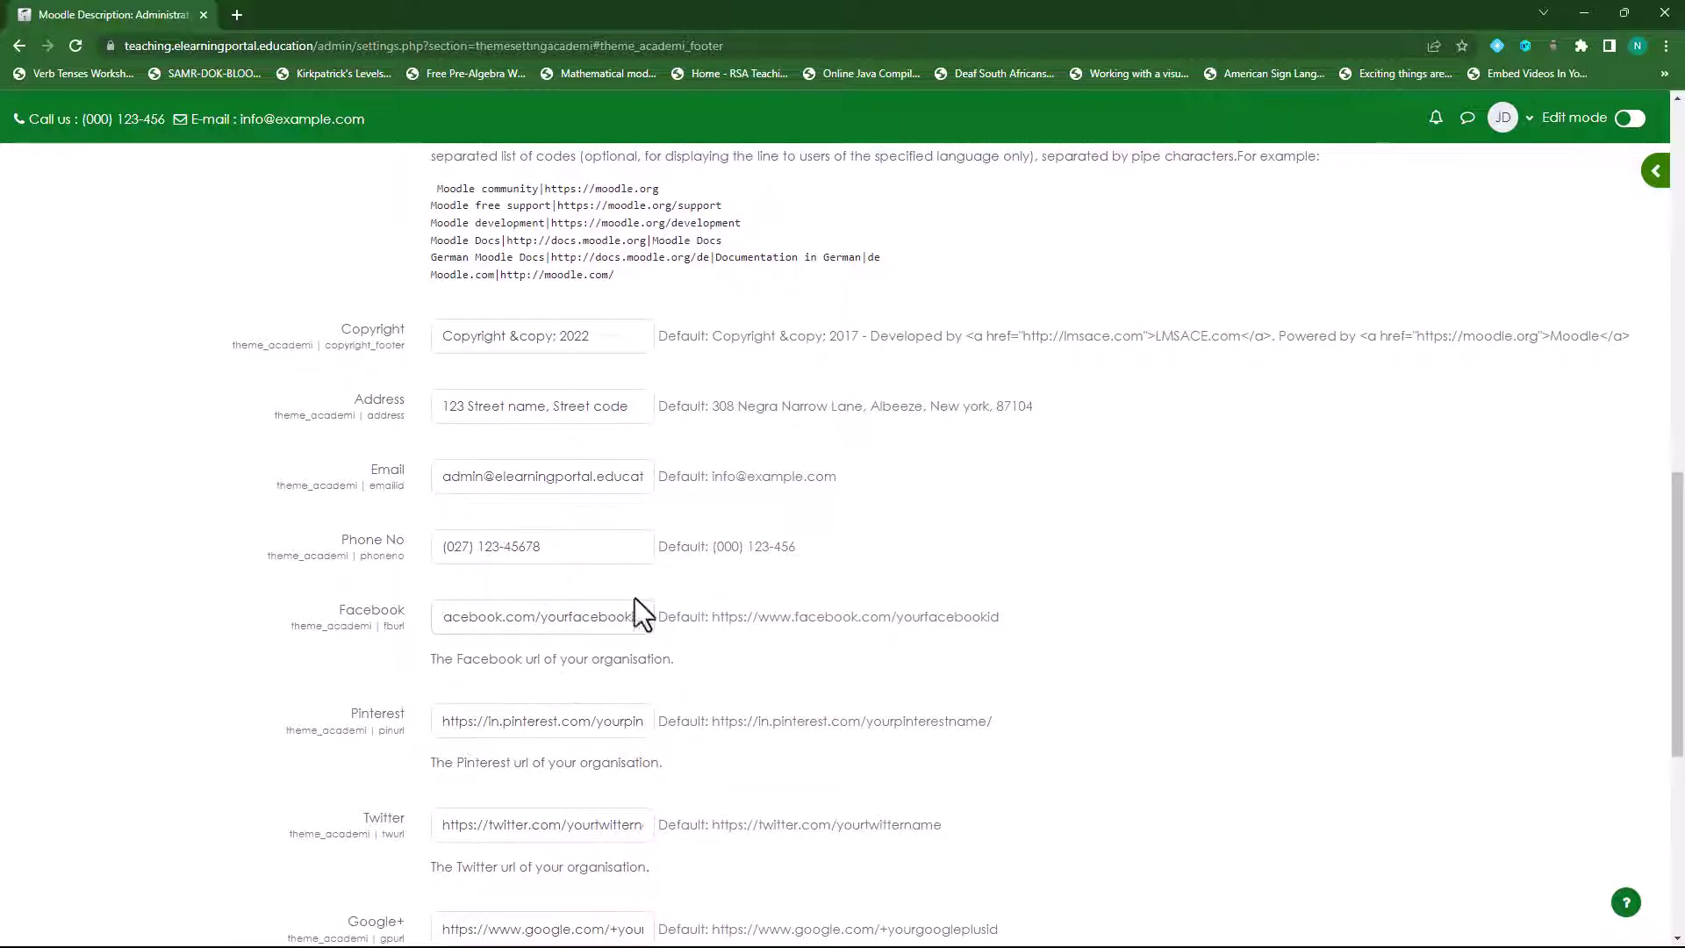
pyautogui.moveTo(439, 720); pyautogui.dragTo(716, 722)
pyautogui.press('BackSpace')
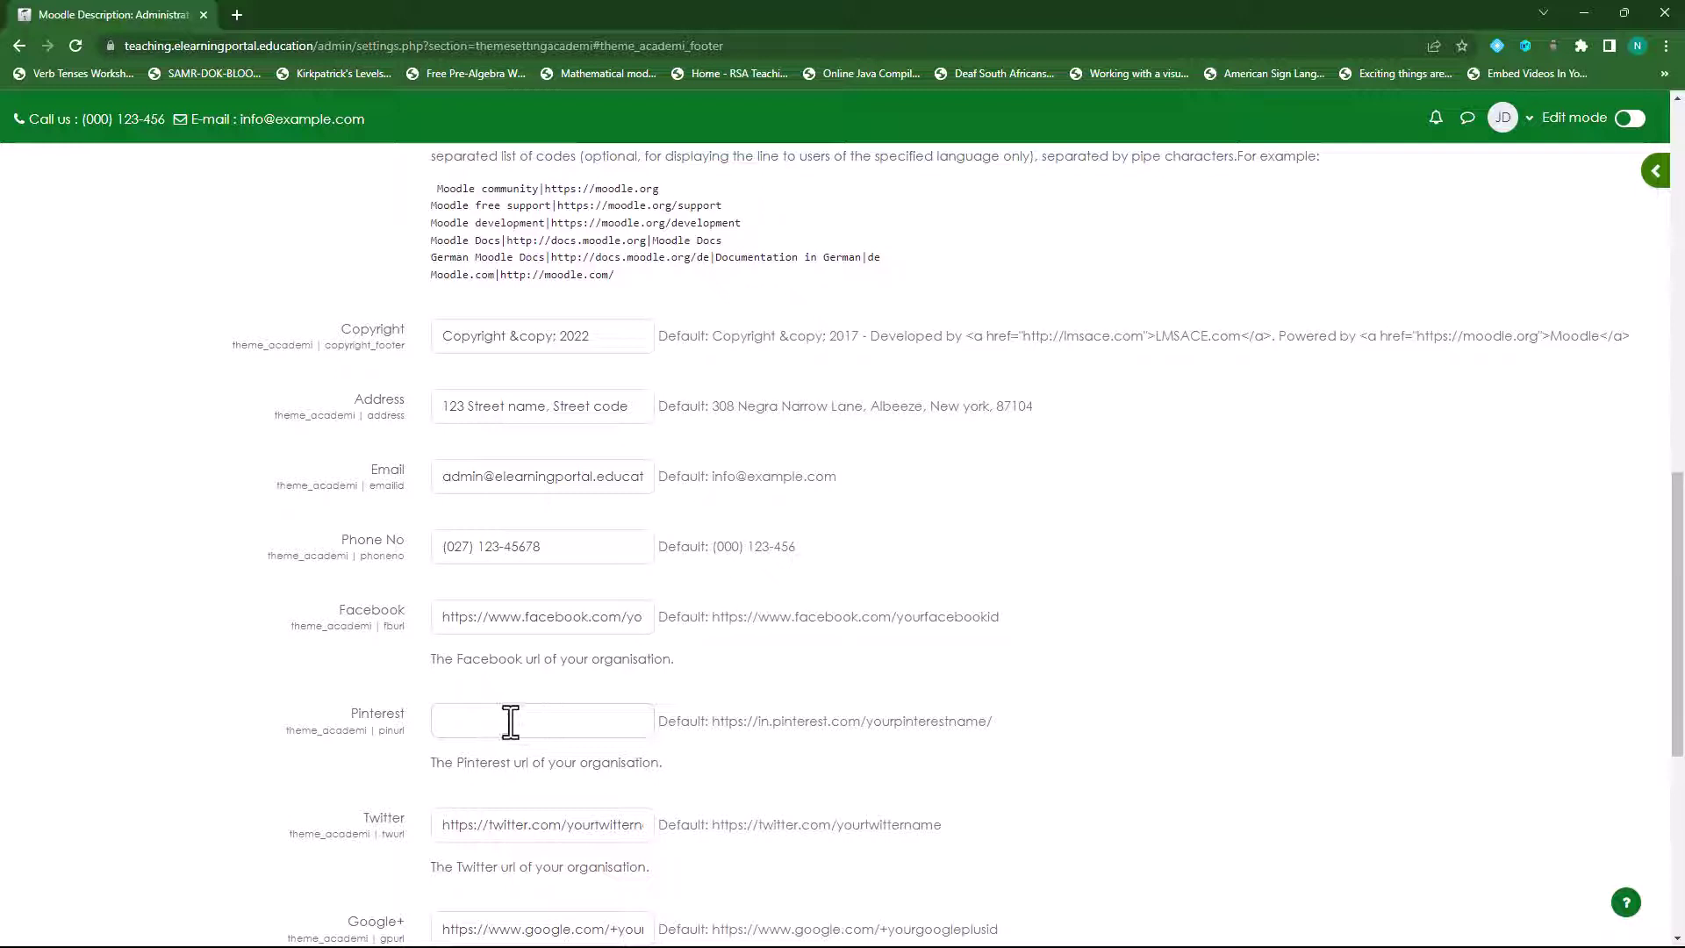
# - Delete the Google+ and Twitter URLs
pyautogui.scroll(-2, 512, 724)
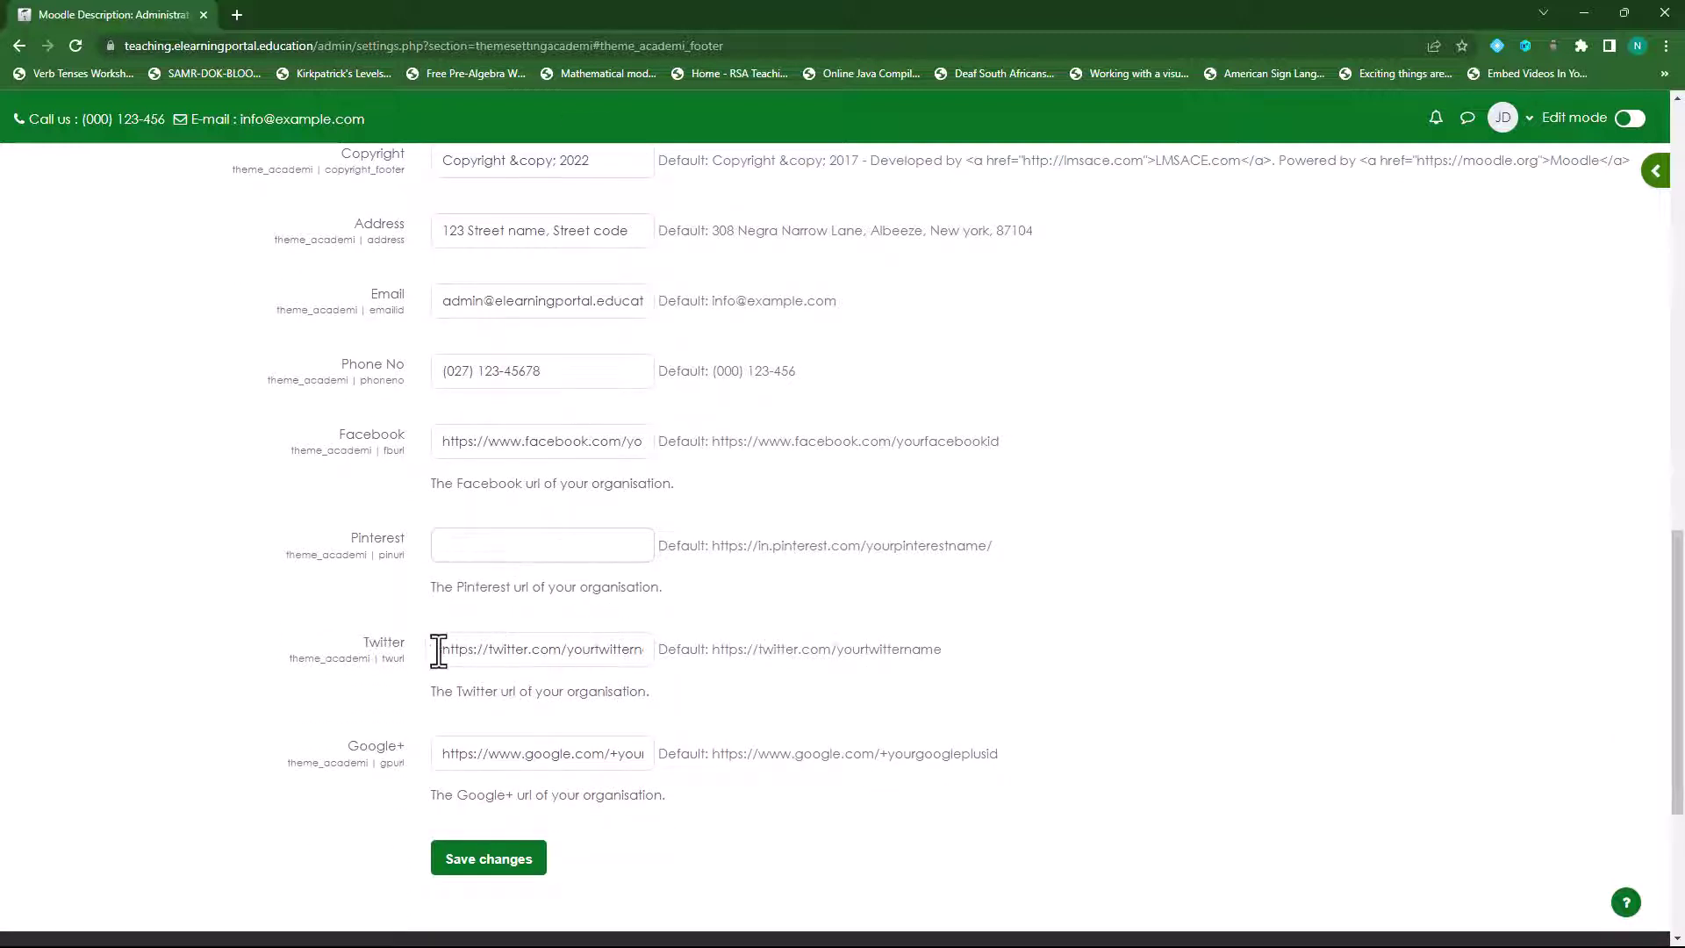
pyautogui.moveTo(439, 648); pyautogui.dragTo(740, 647)
pyautogui.scroll(-1, 601, 662)
pyautogui.scroll(-2, 606, 693)
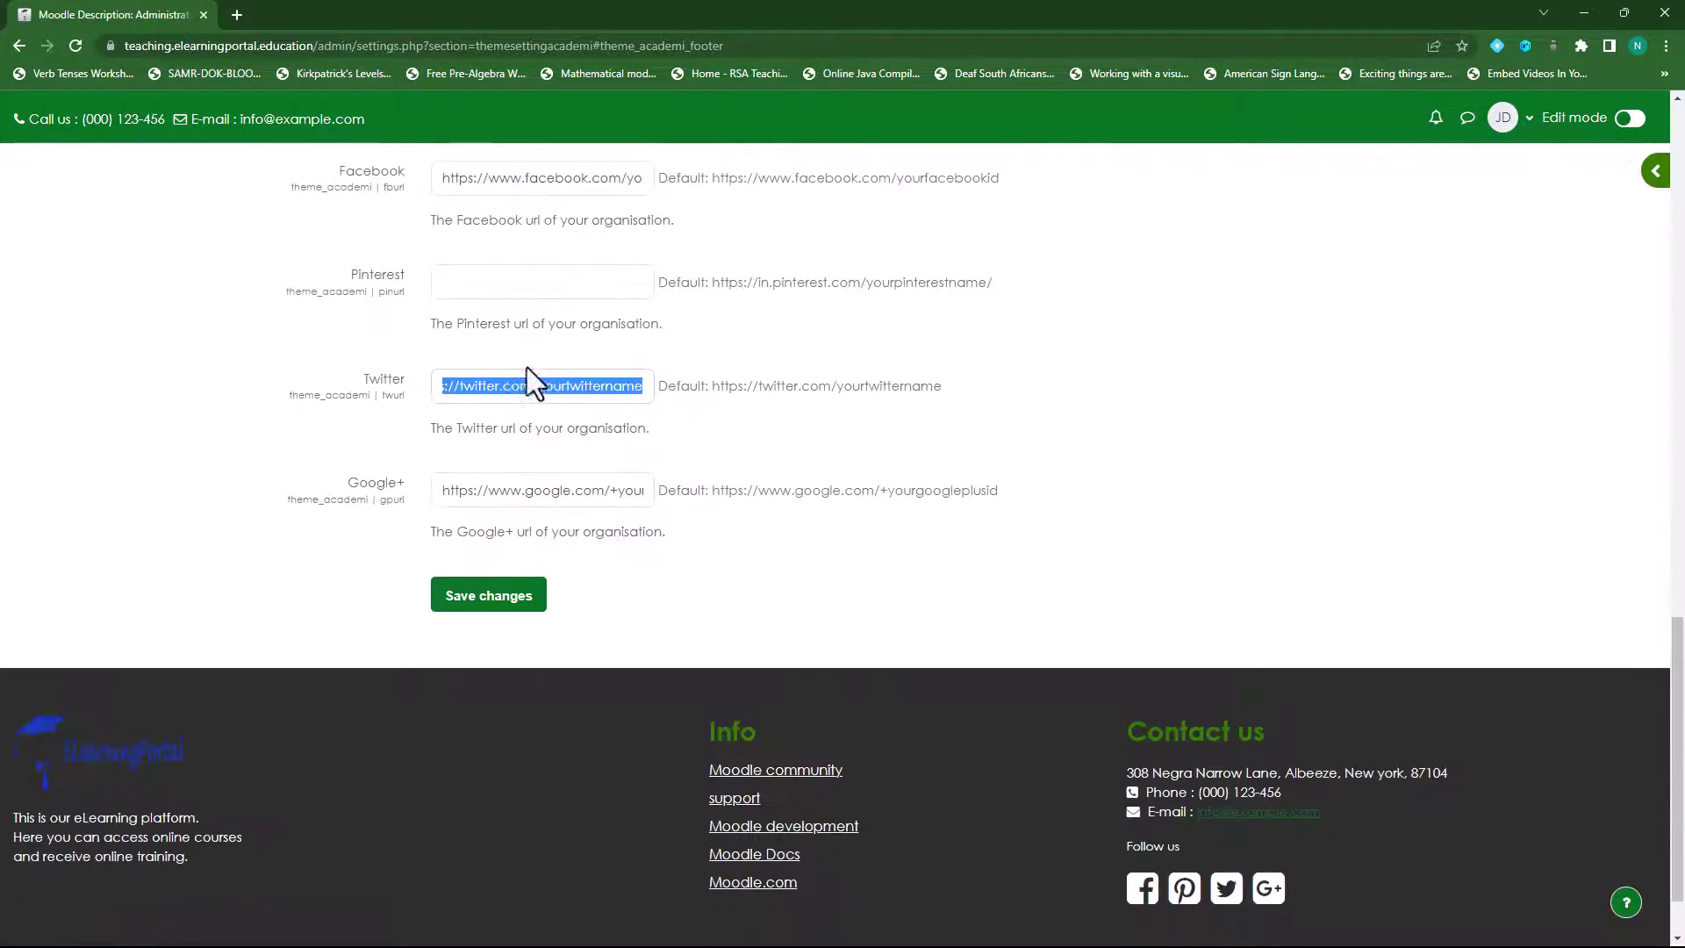
pyautogui.moveTo(437, 492); pyautogui.dragTo(712, 495)
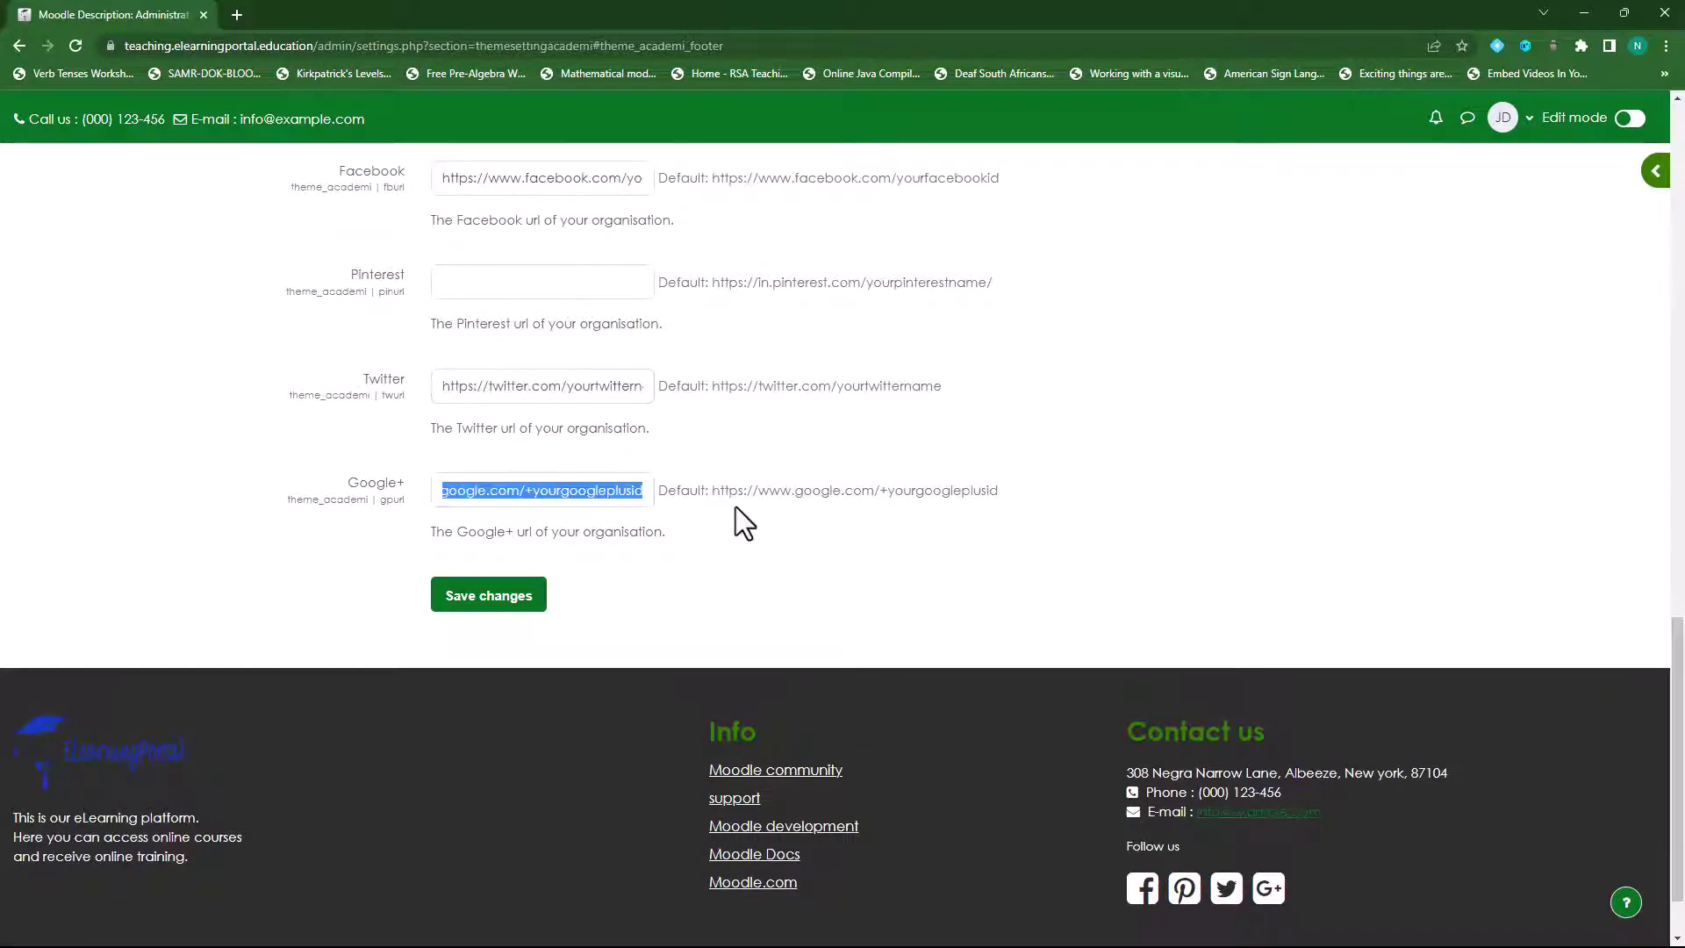
pyautogui.press('BackSpace')
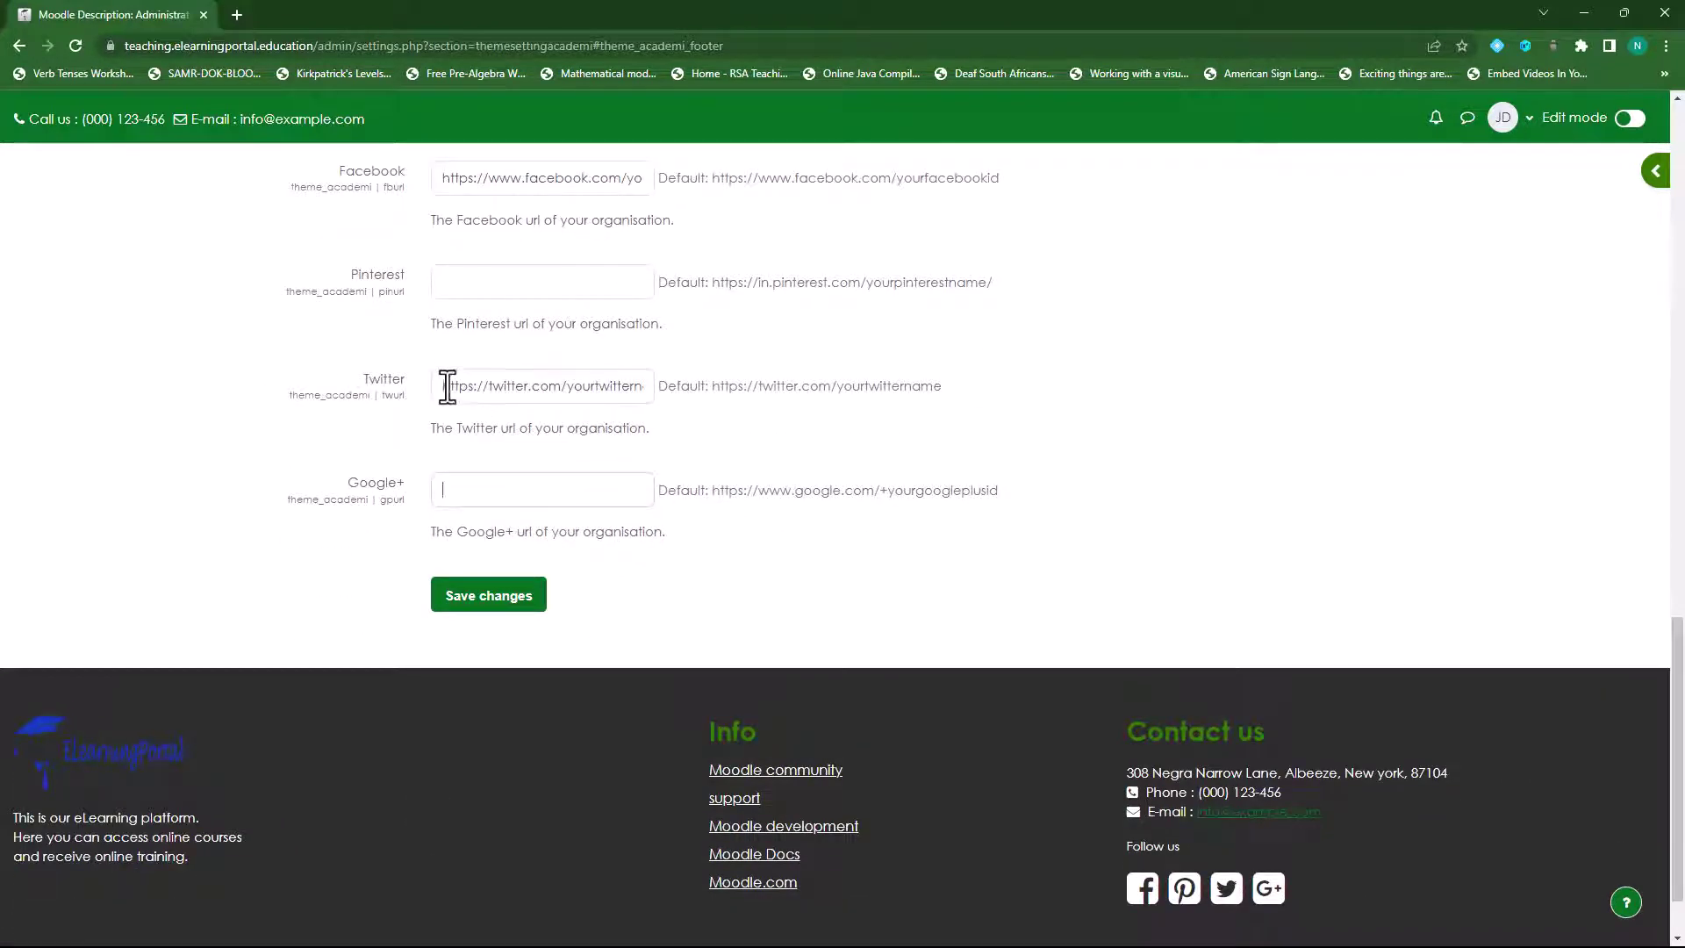
pyautogui.moveTo(440, 385); pyautogui.dragTo(786, 385)
pyautogui.press('BackSpace')
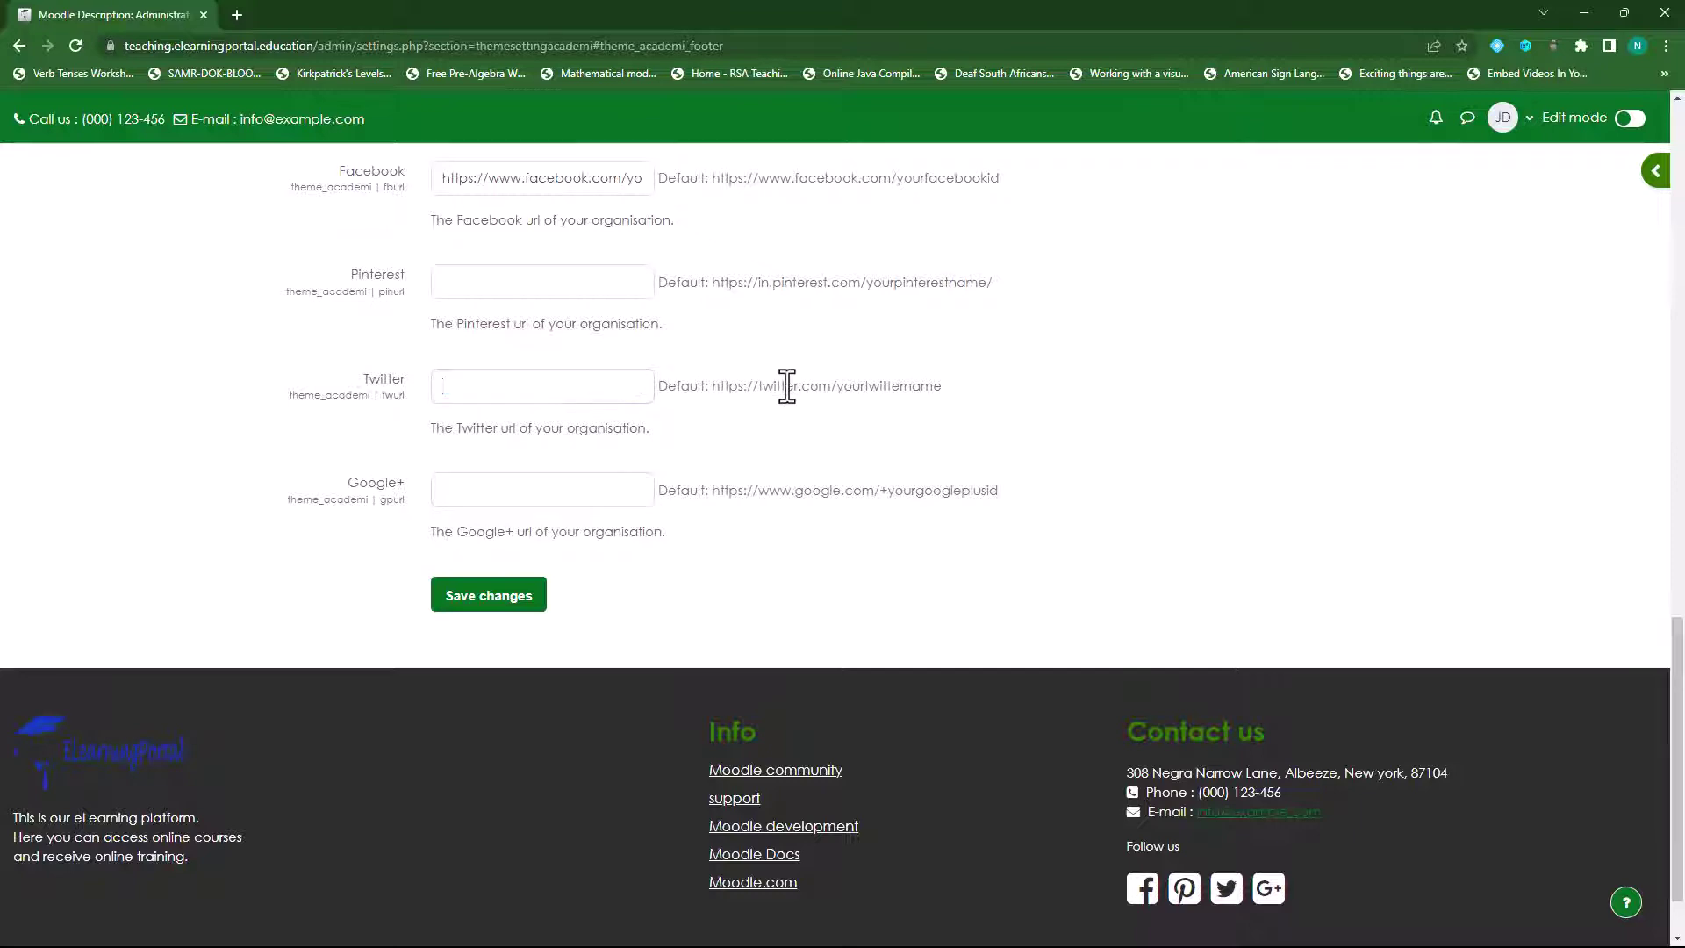
pyautogui.scroll(3, 603, 440)
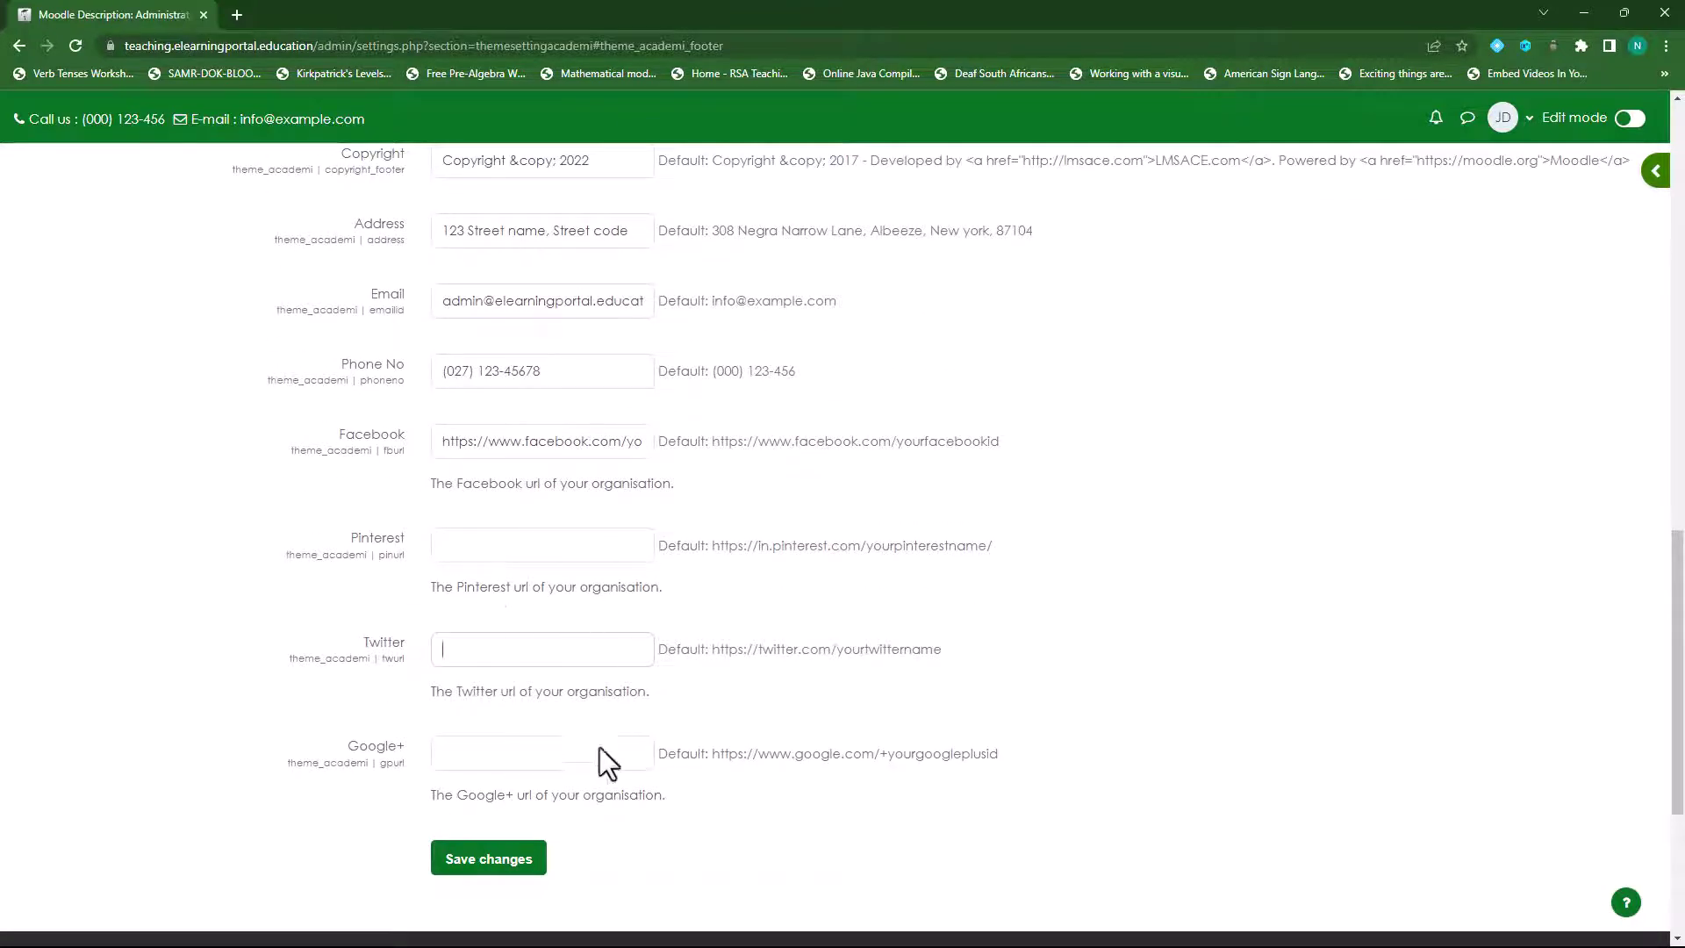
pyautogui.scroll(-4, 599, 746)
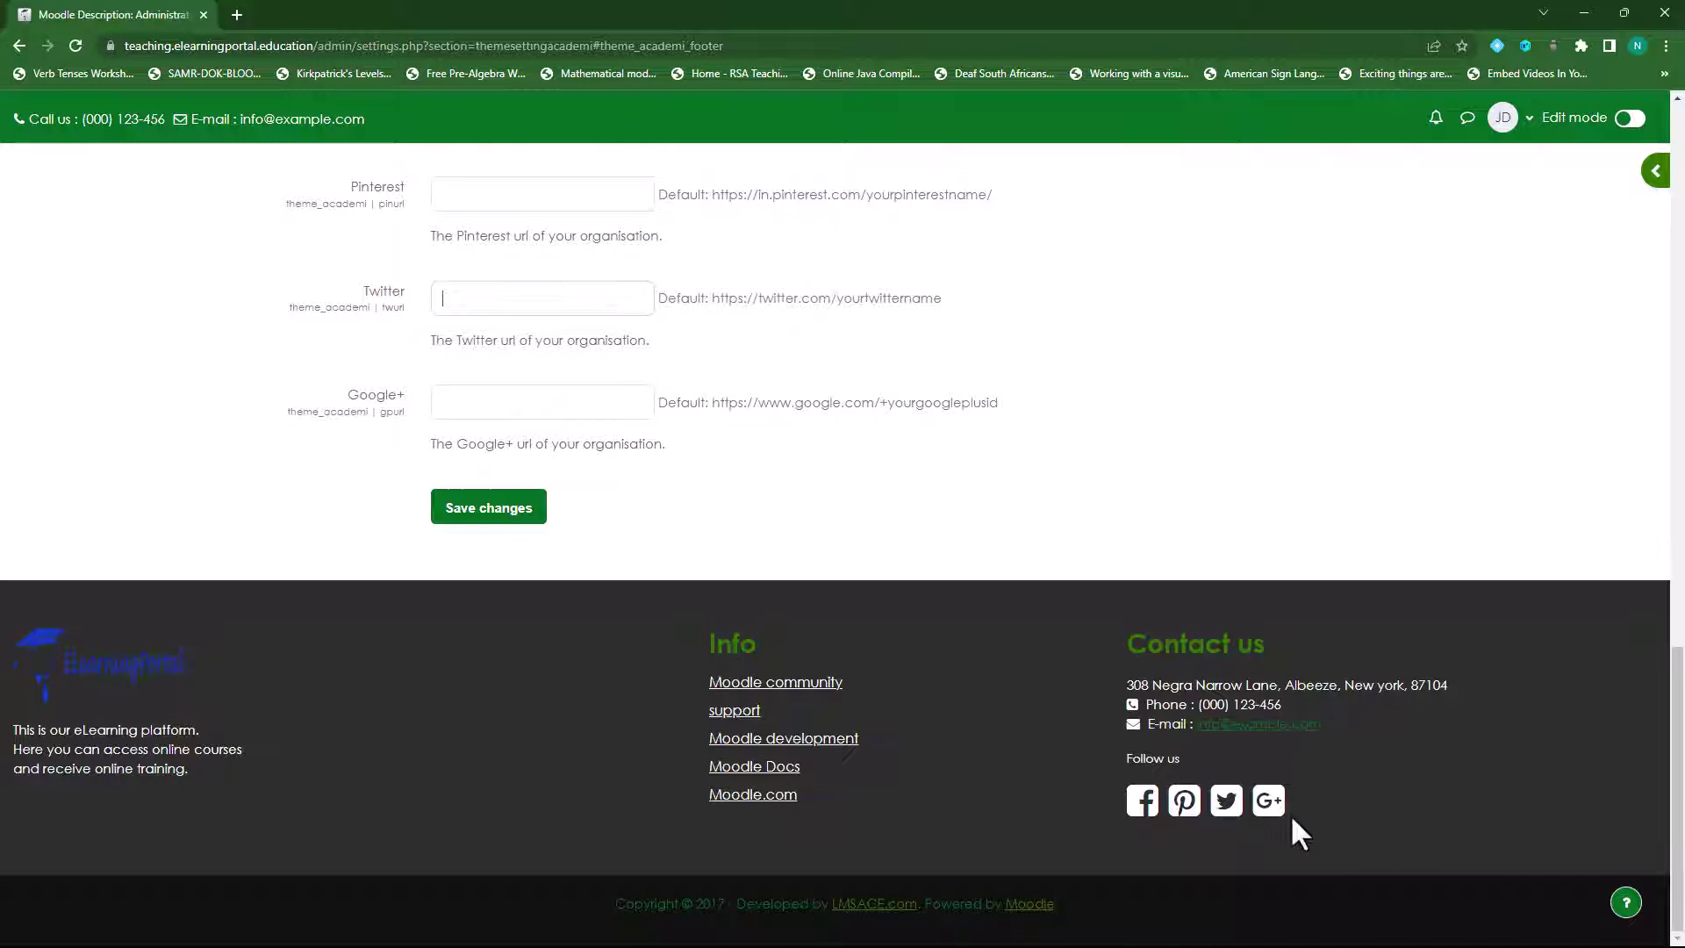
# - Save the Academi settings and check that the footer shows only the Facebook icon
pyautogui.click(469, 514)
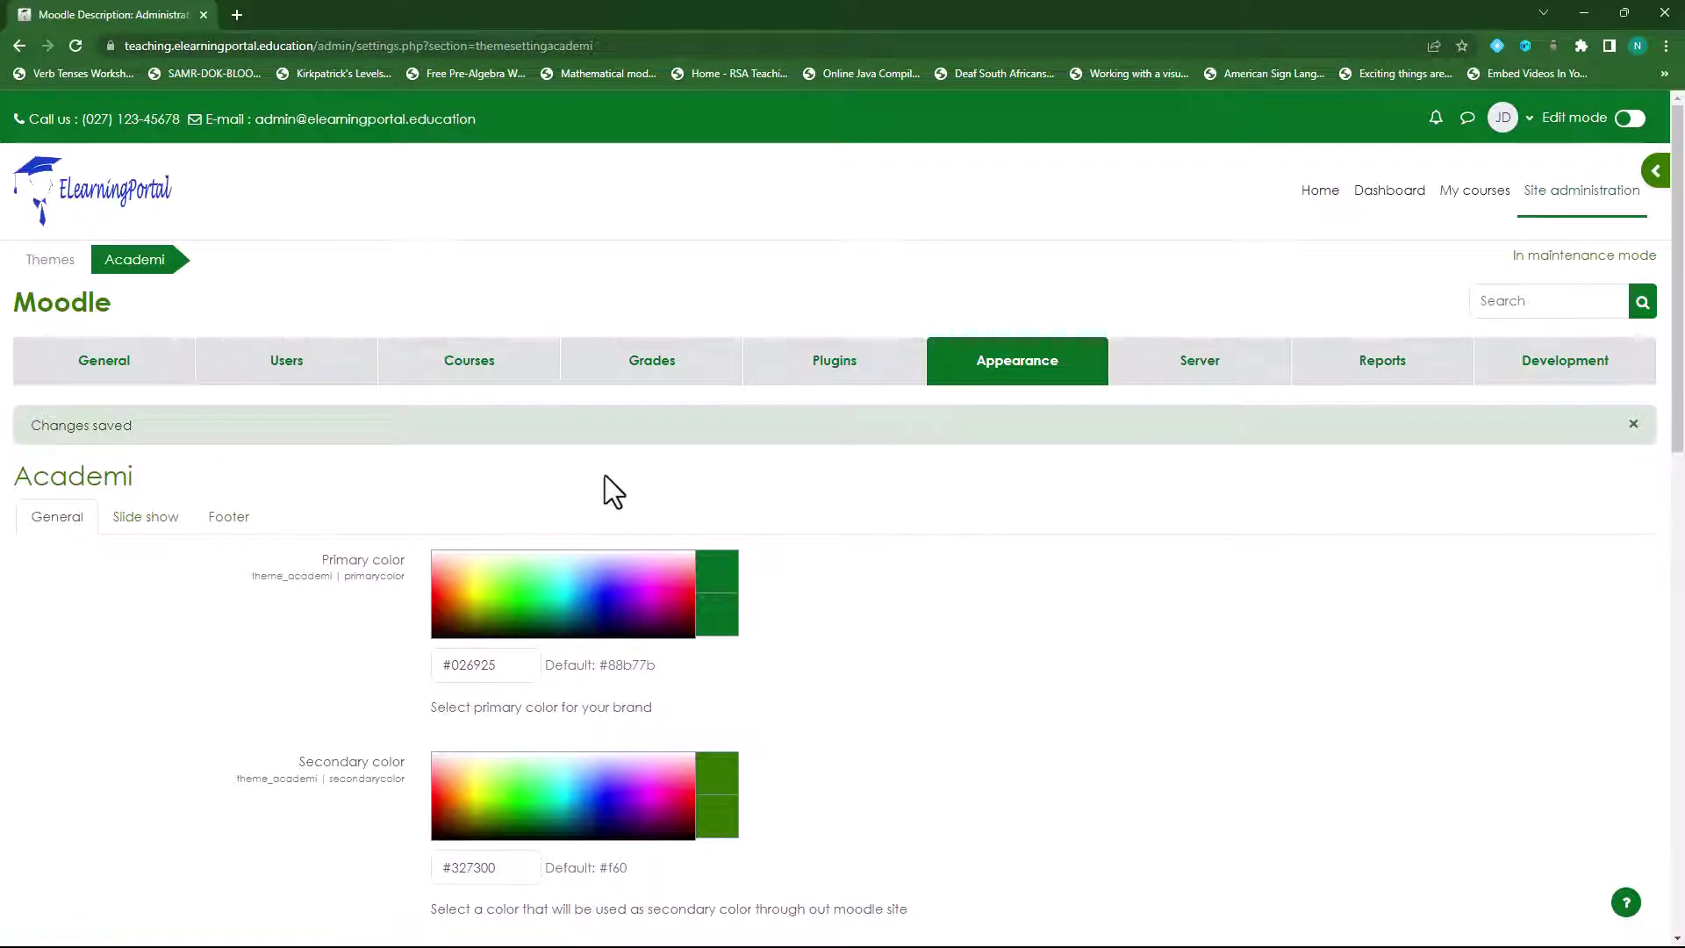
pyautogui.scroll(-15, 604, 476)
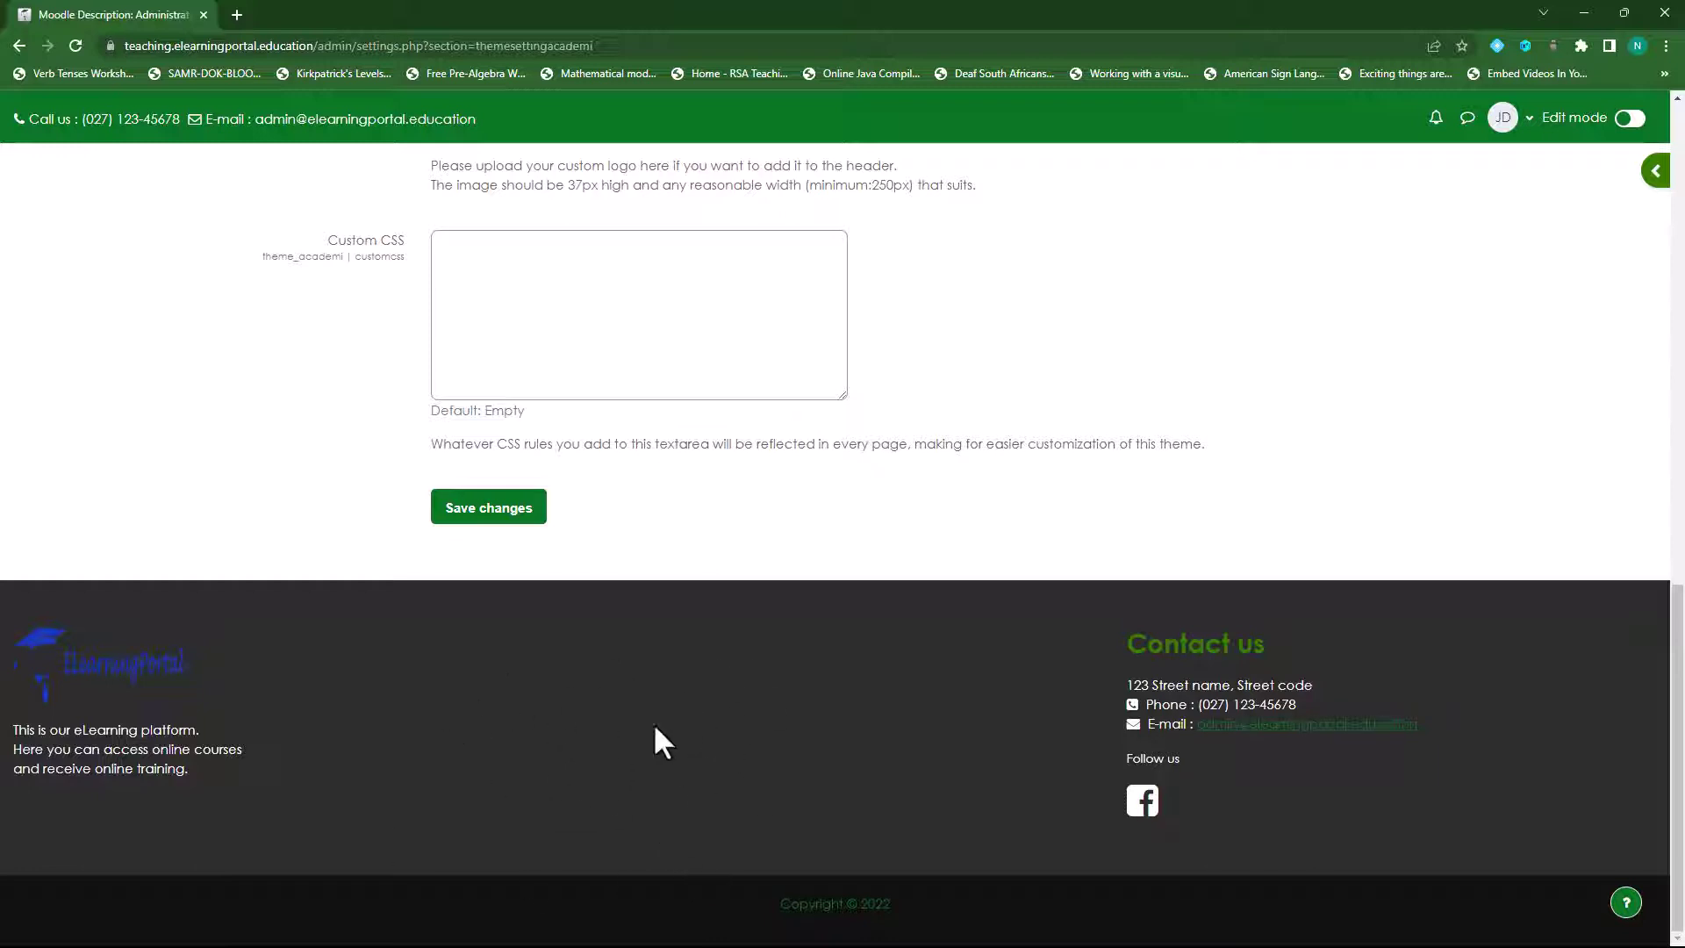
pyautogui.scroll(3, 670, 747)
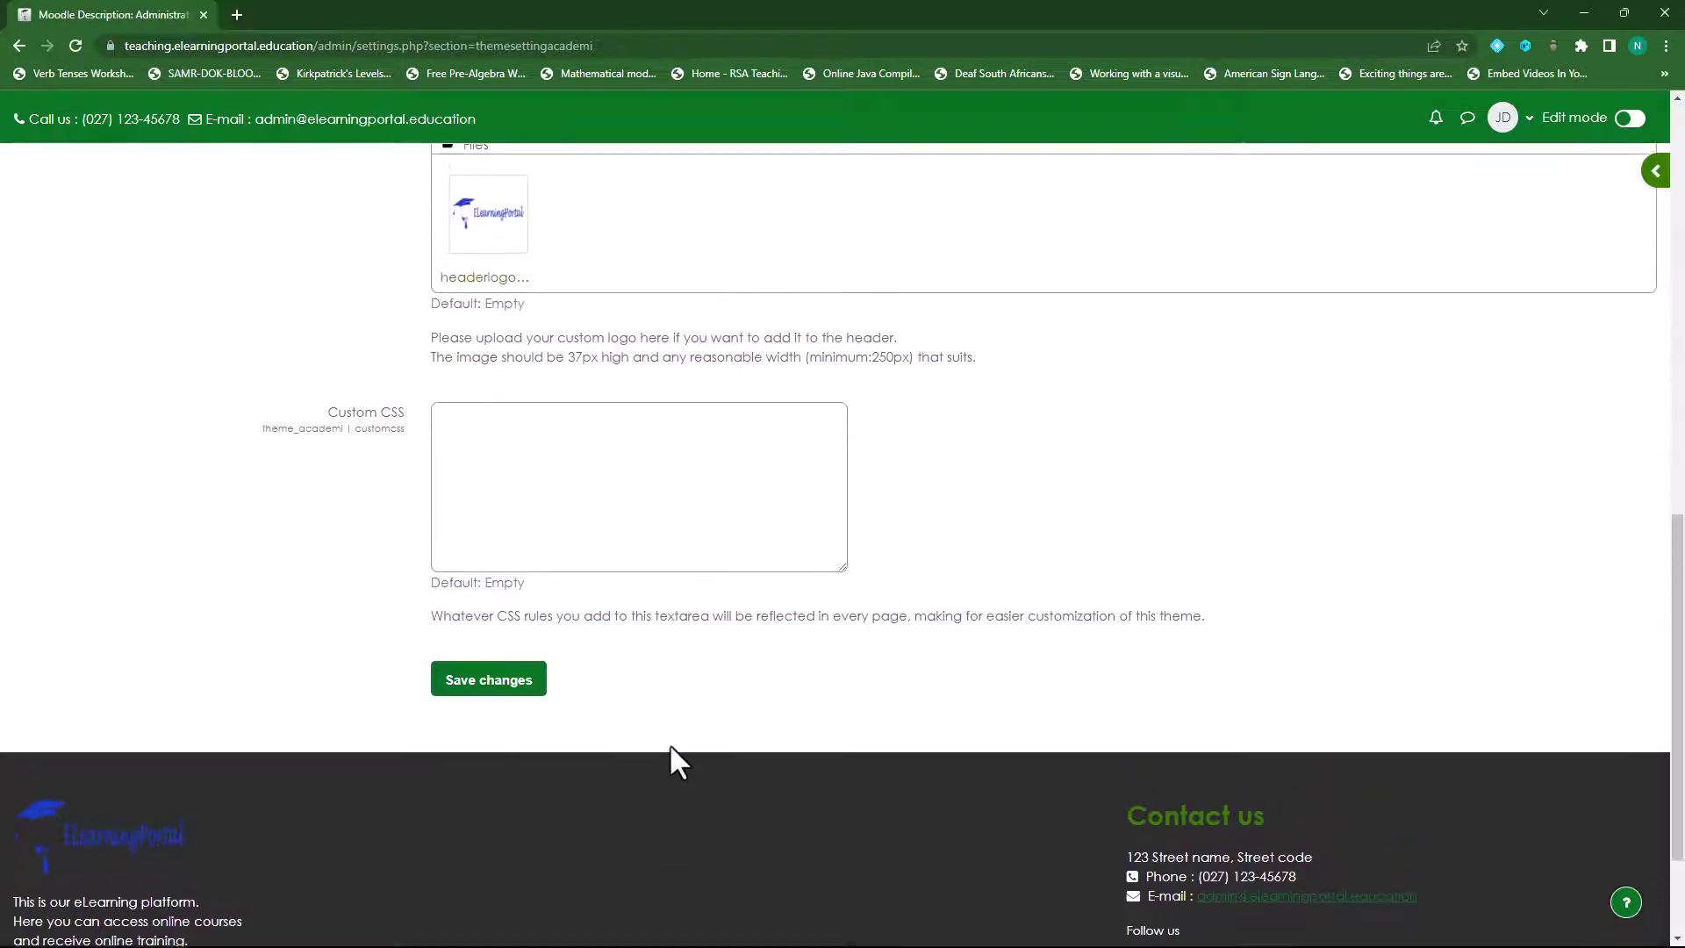
pyautogui.scroll(-3, 669, 747)
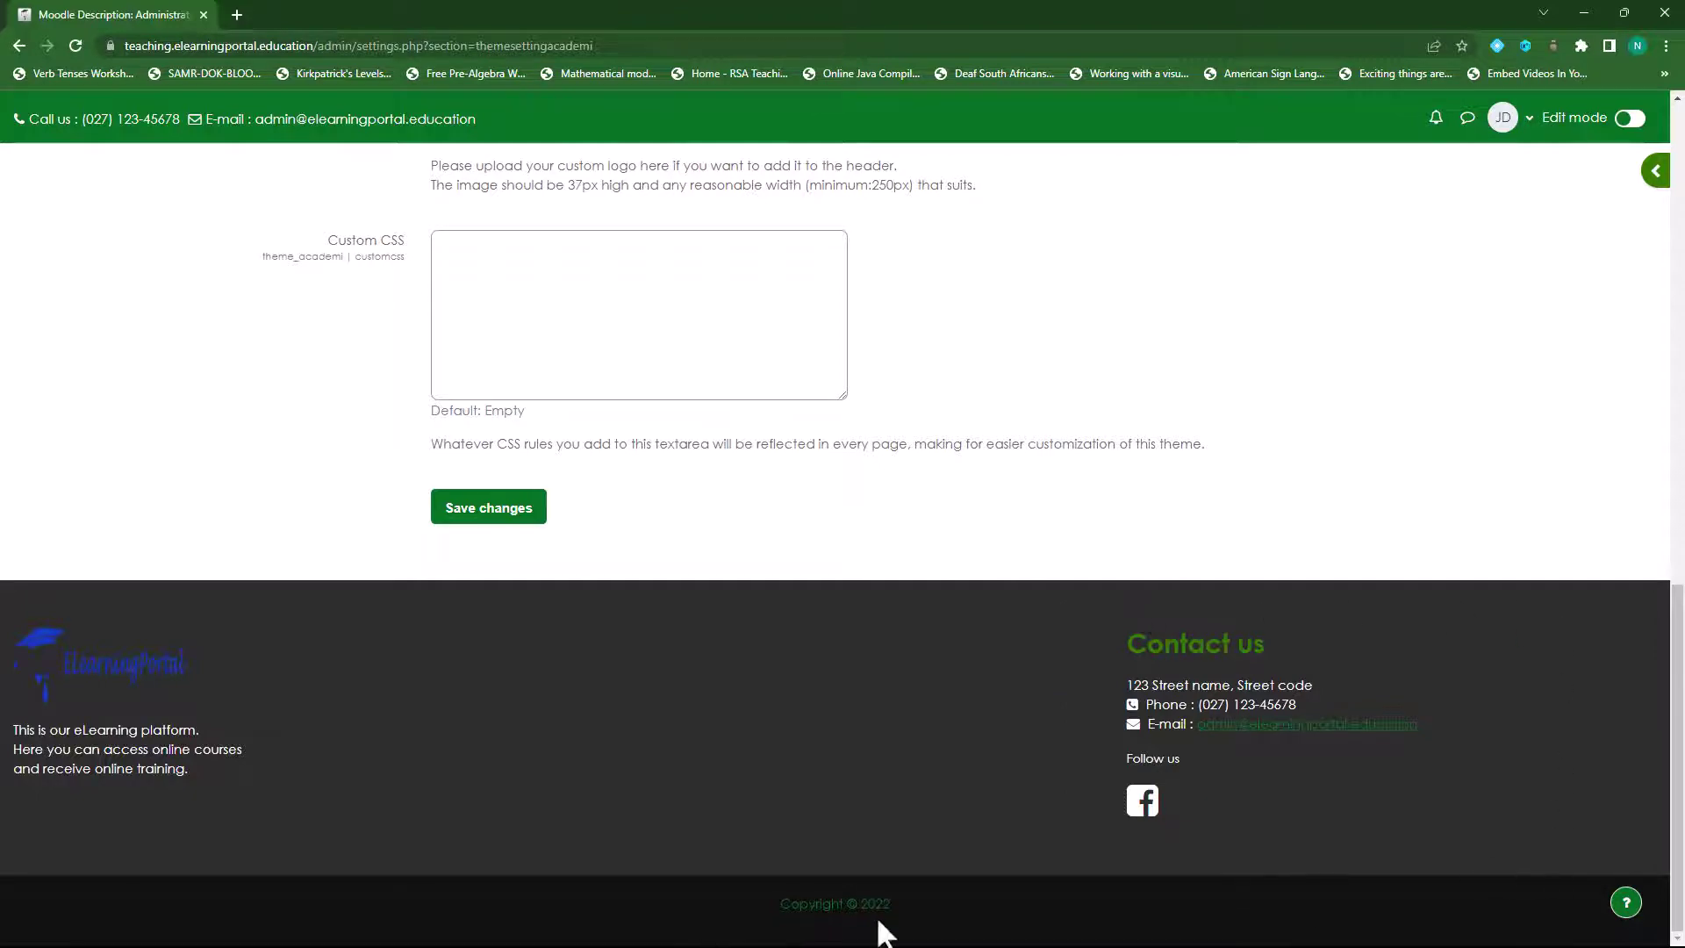
pyautogui.scroll(8, 582, 793)
pyautogui.scroll(5, 838, 834)
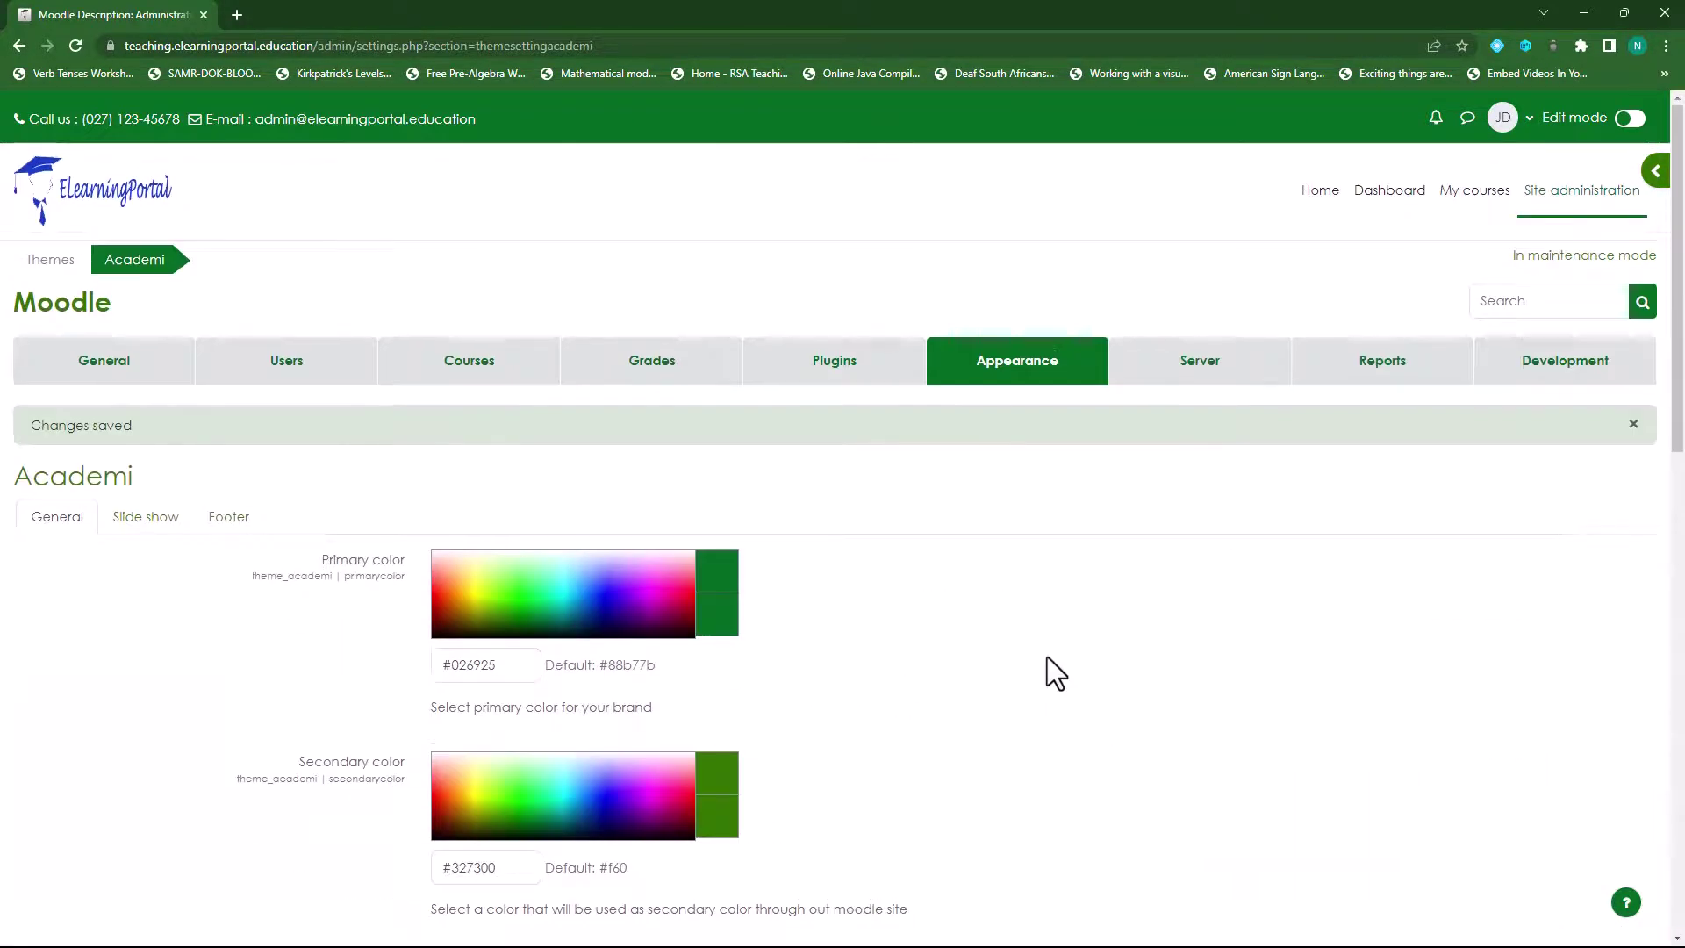
pyautogui.scroll(-5, 1200, 793)
pyautogui.scroll(-8, 1188, 751)
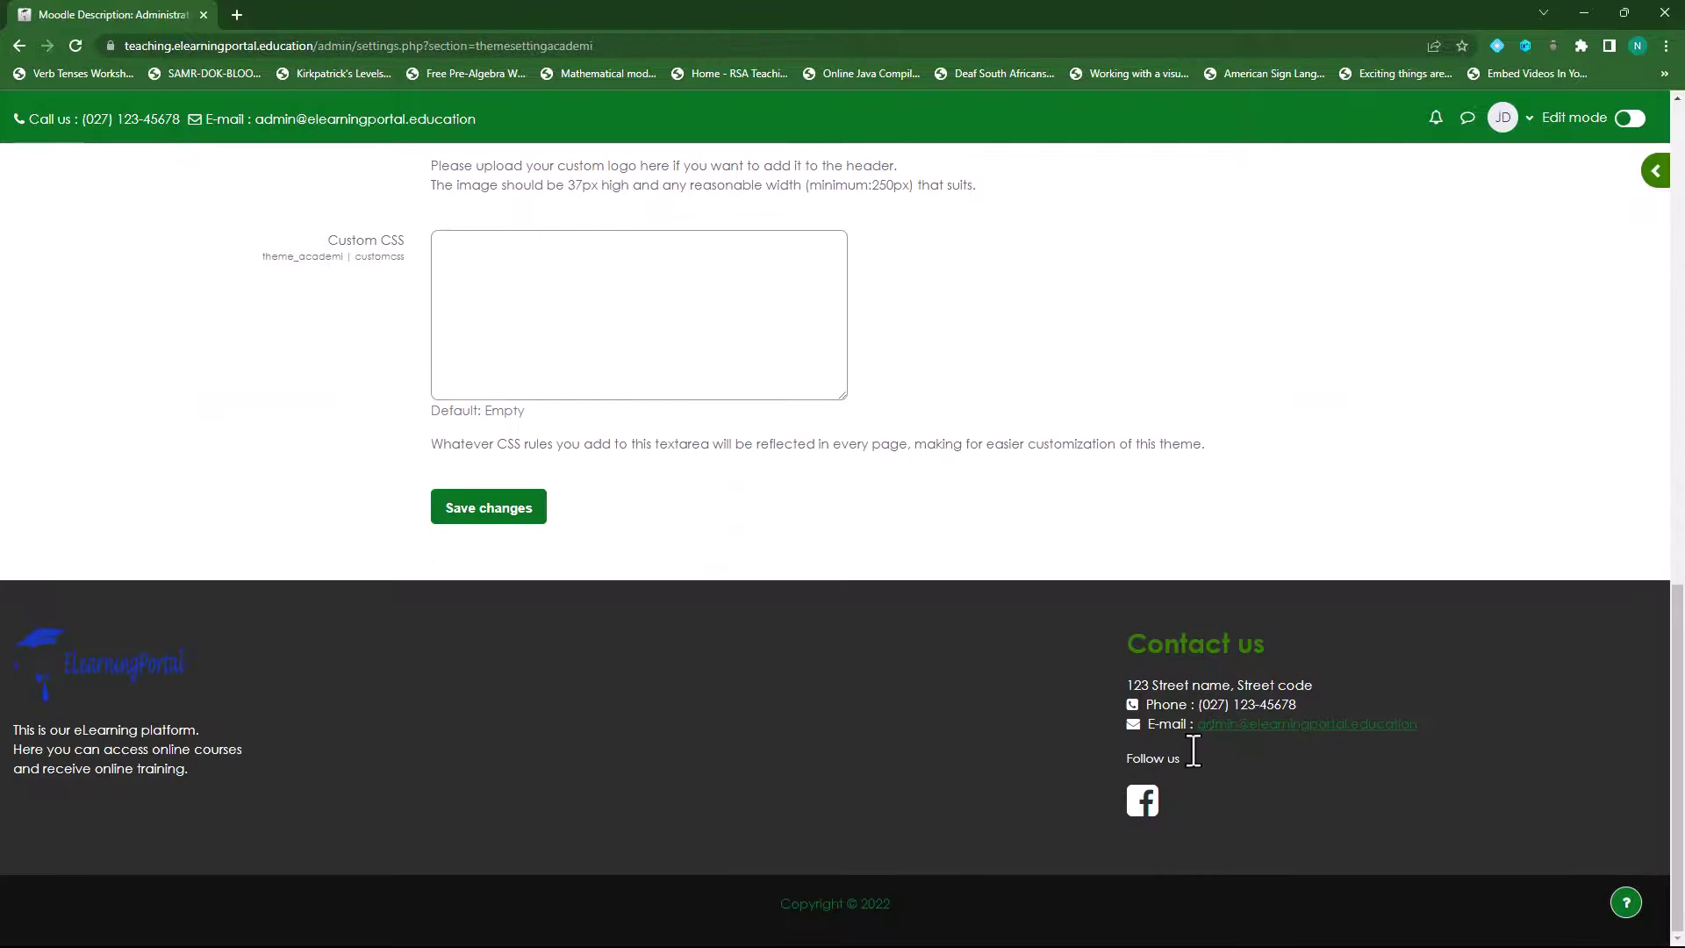